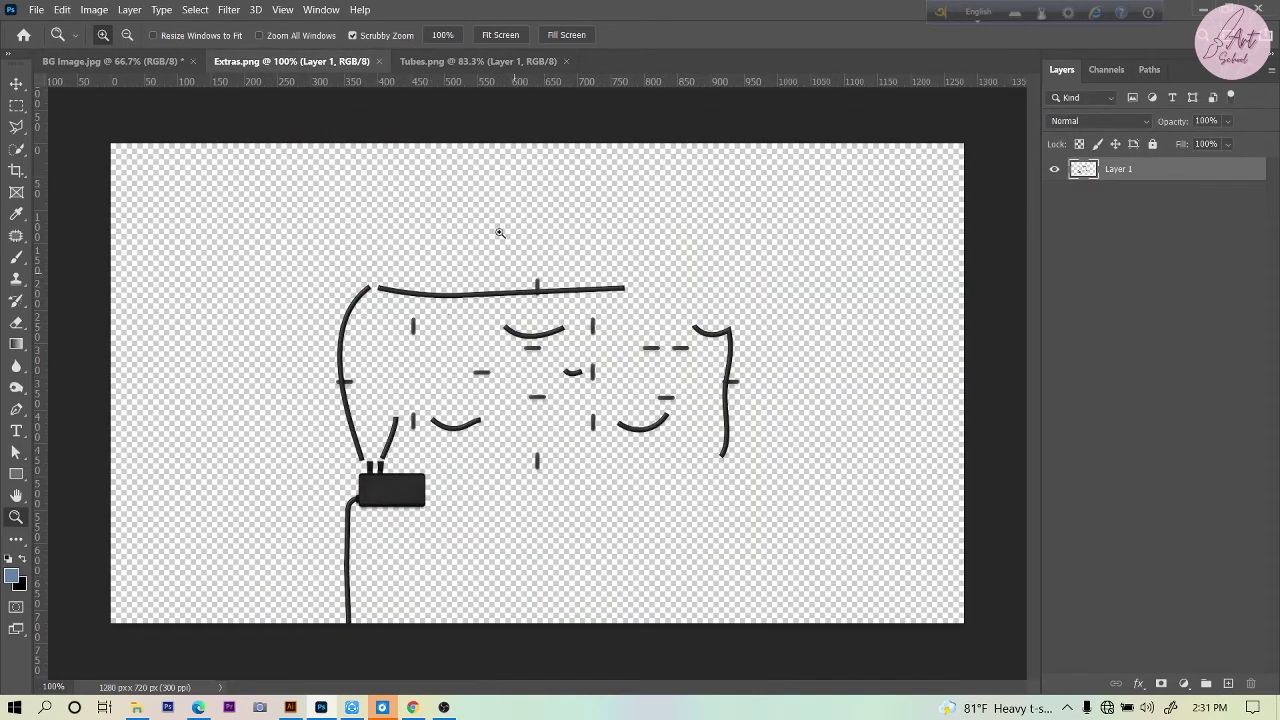
- Copy the wiring artwork from Extras.png into the BG Image.jpg document as a new layer
click(453, 62)
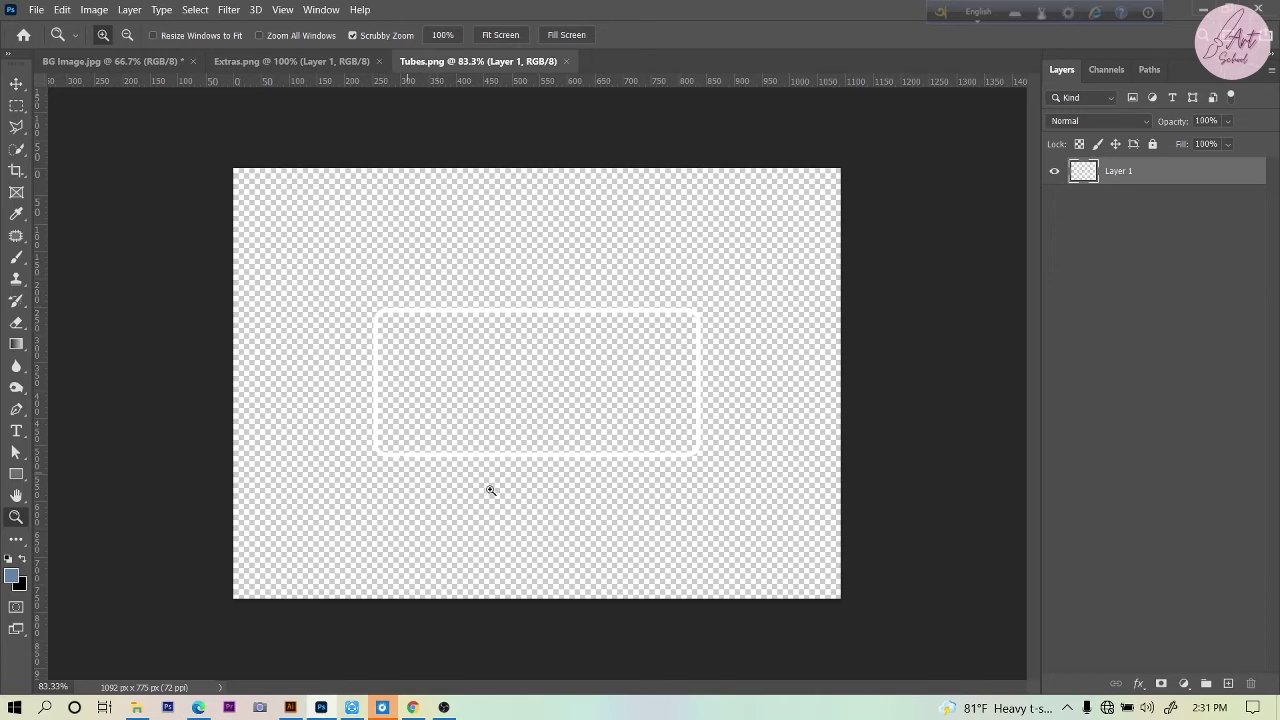
click(301, 63)
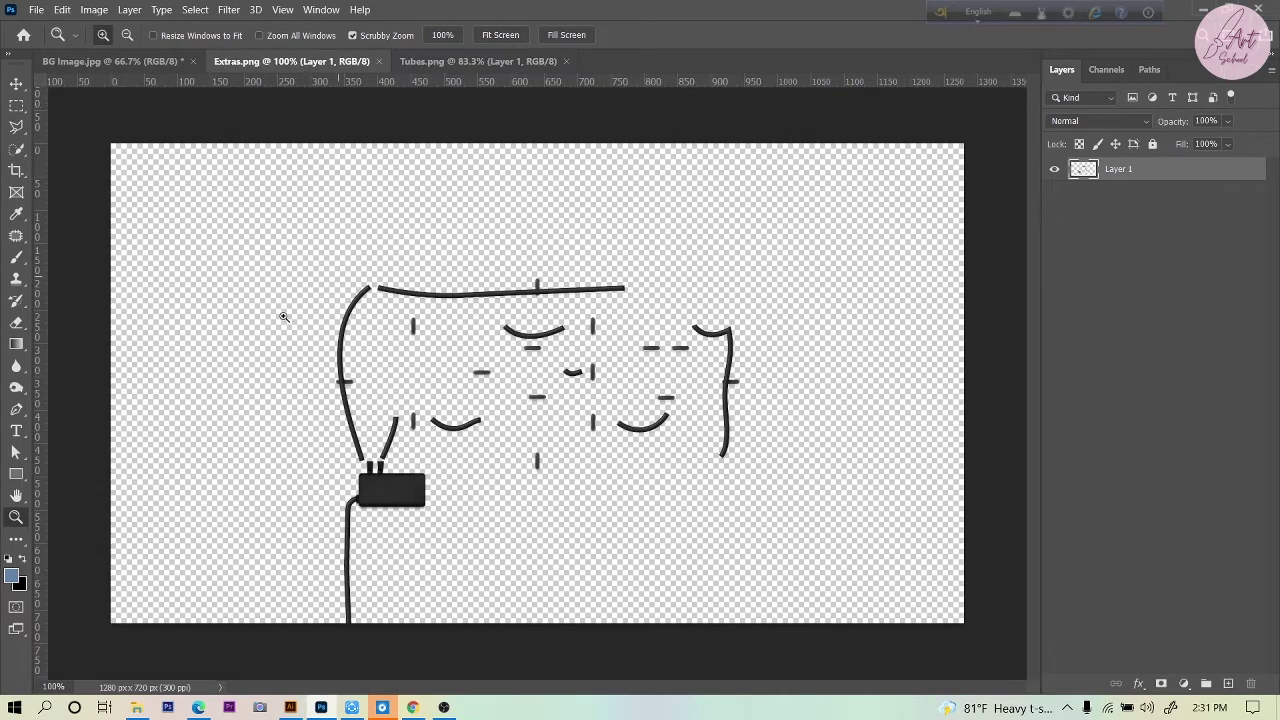
click(16, 84)
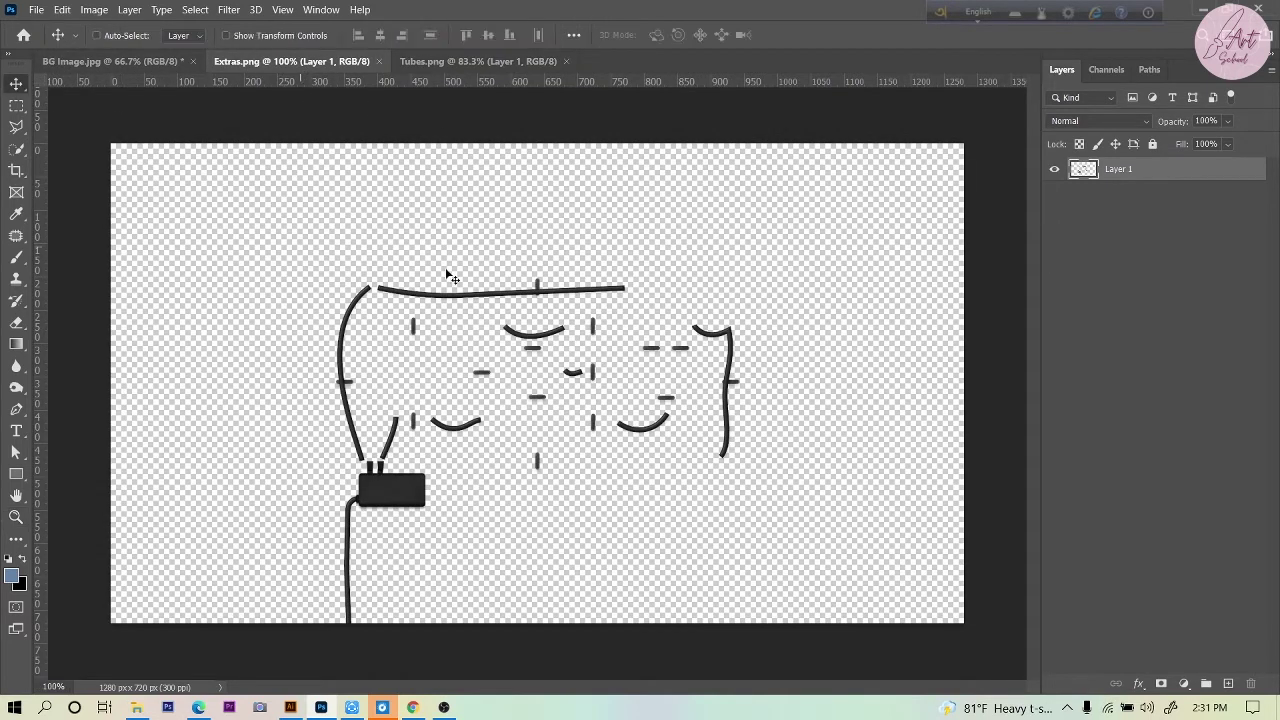
mouse_move(460, 302)
mouse_down()
mouse_move(472, 320)
mouse_move(358, 293)
mouse_move(414, 288)
mouse_move(215, 140)
mouse_move(174, 61)
mouse_move(474, 318)
mouse_up()
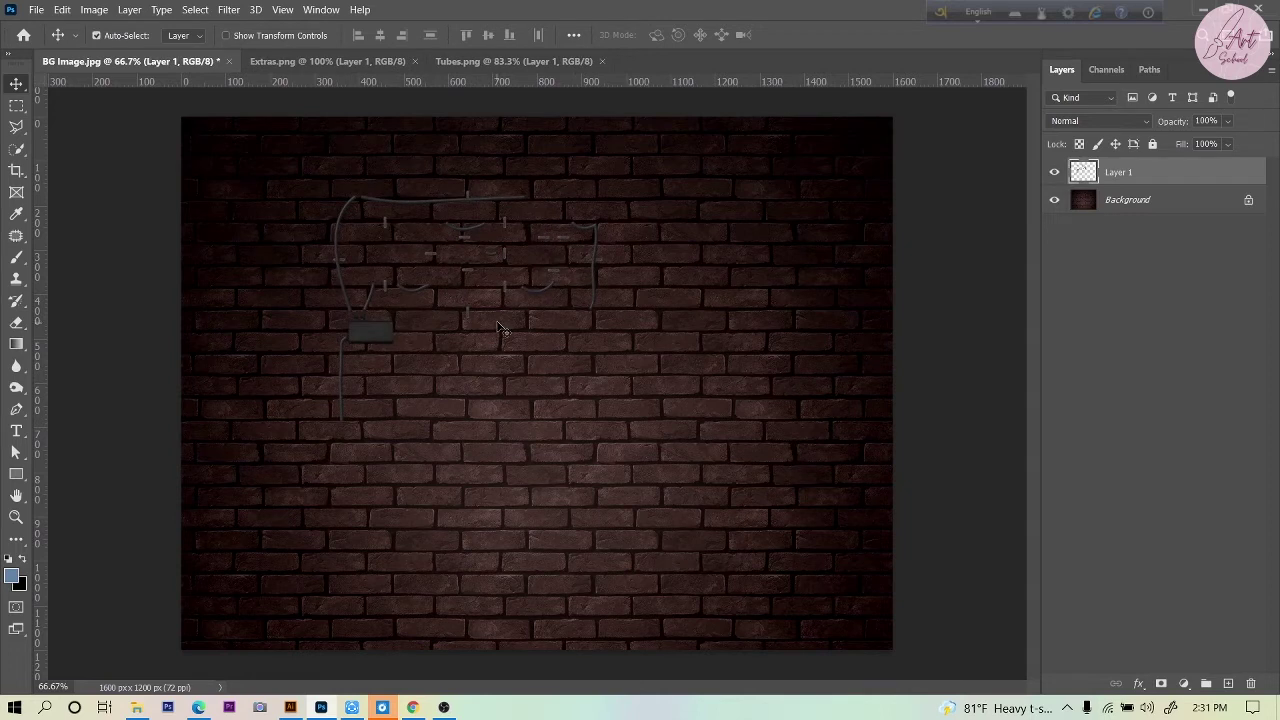
- Scale the wiring layer to about 172% and position it along the lower part of the brick wall
key(ctrl+t)
drag(603, 419, 796, 584)
drag(552, 253, 538, 318)
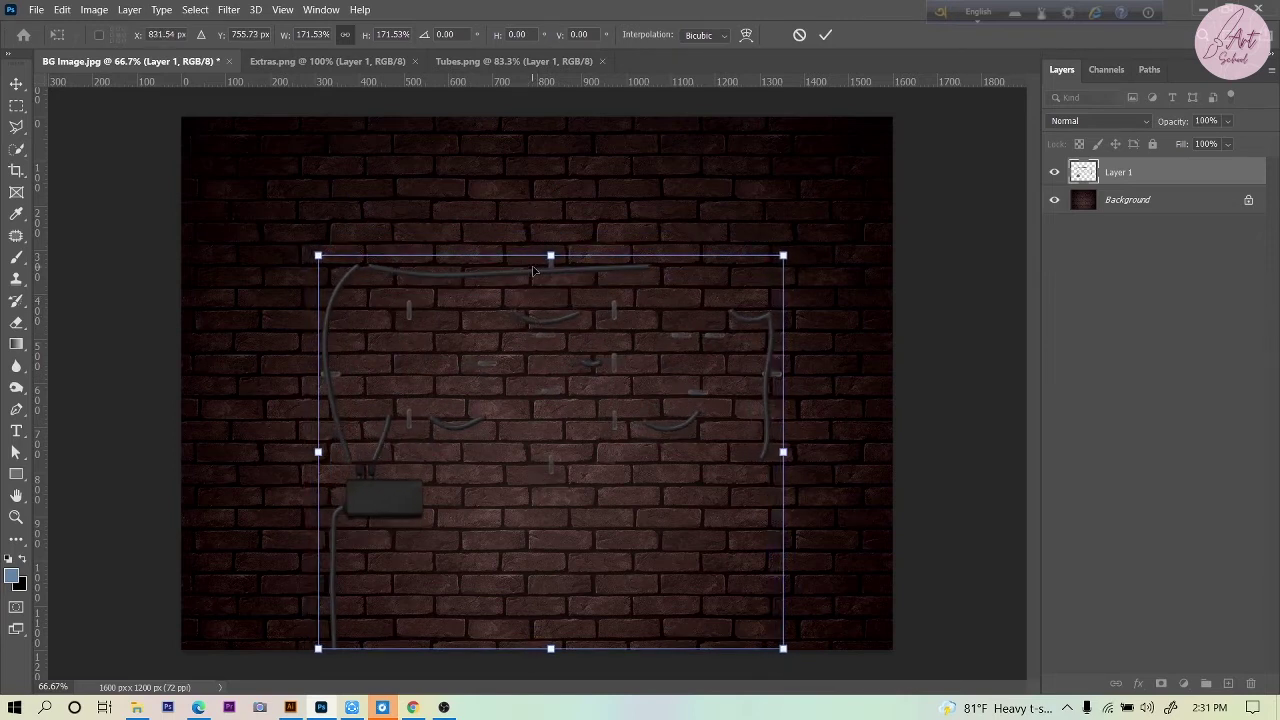
key(Return)
- Copy the white tube frame from Tubes.png into BG Image.jpg, scale it to about 169% and align it with the wiring
click(515, 61)
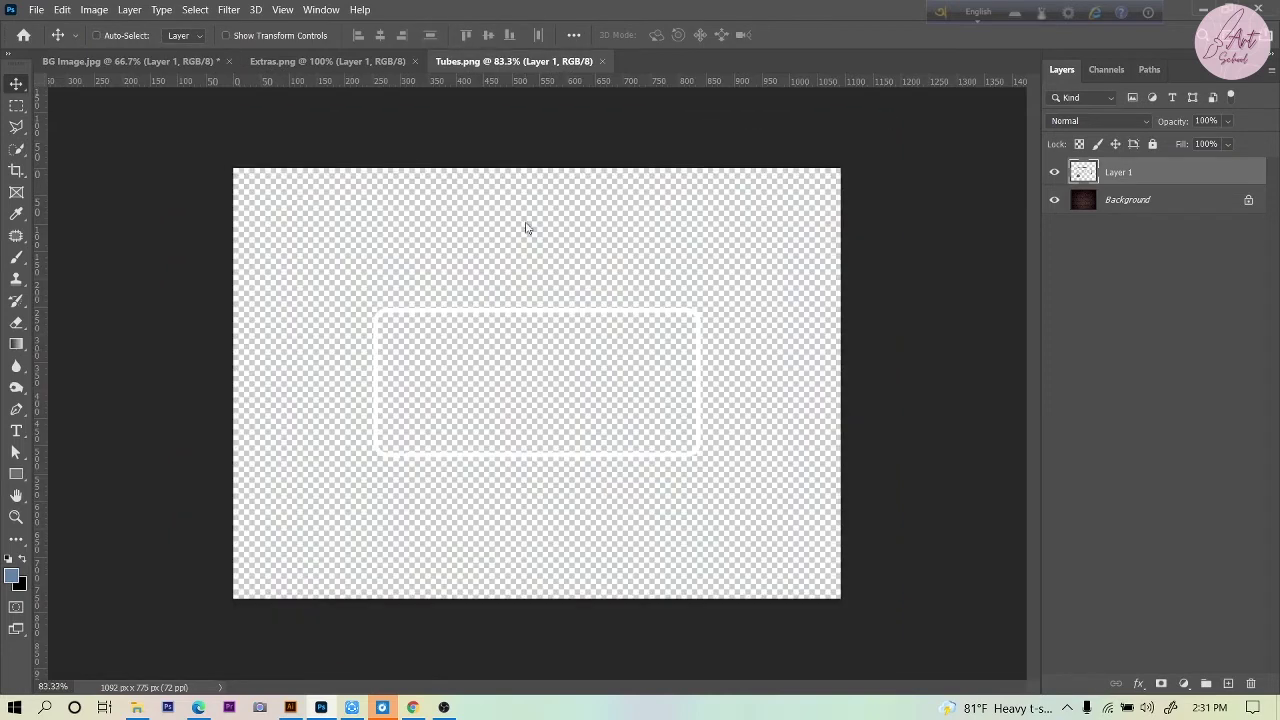
drag(560, 317, 540, 352)
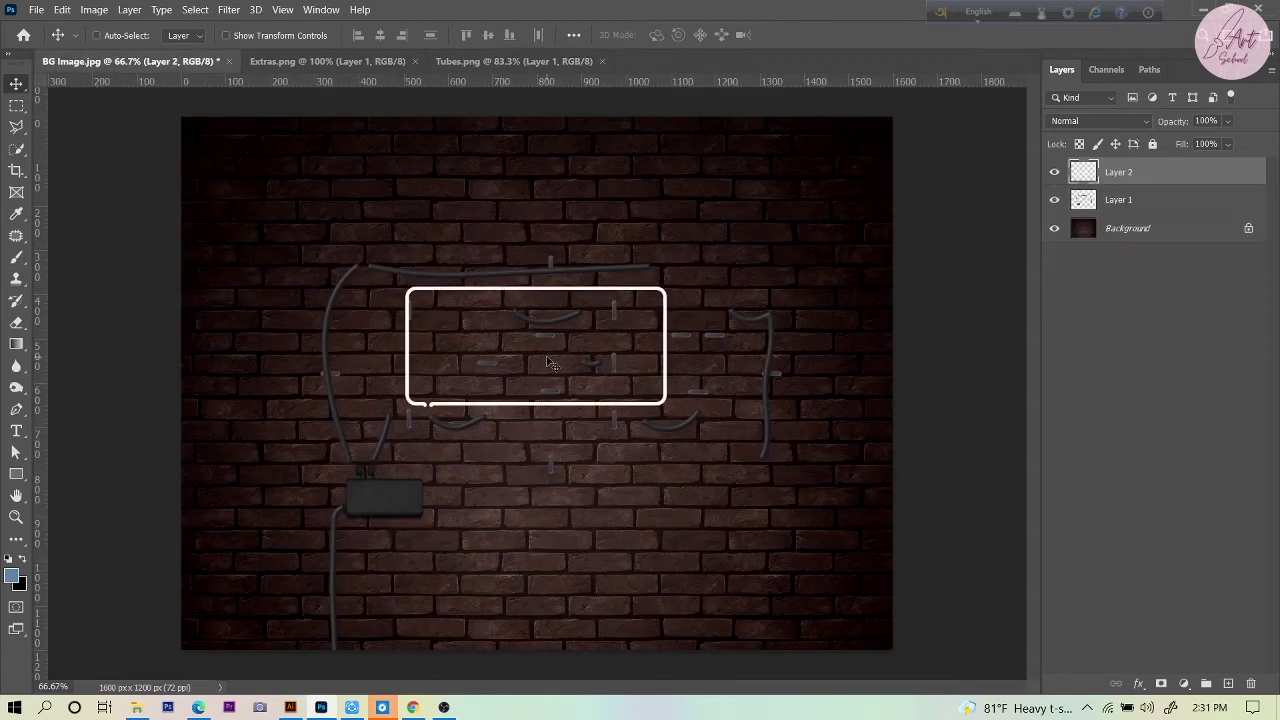
key(ctrl+t)
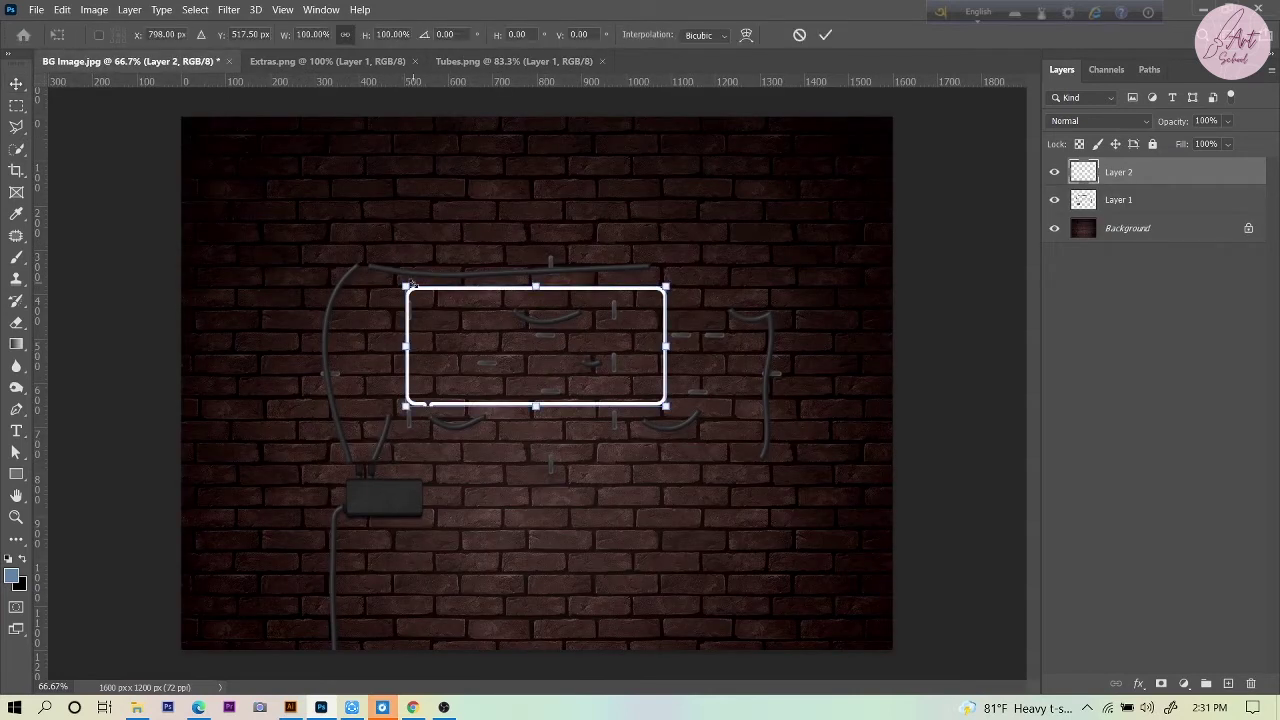
drag(405, 286, 339, 256)
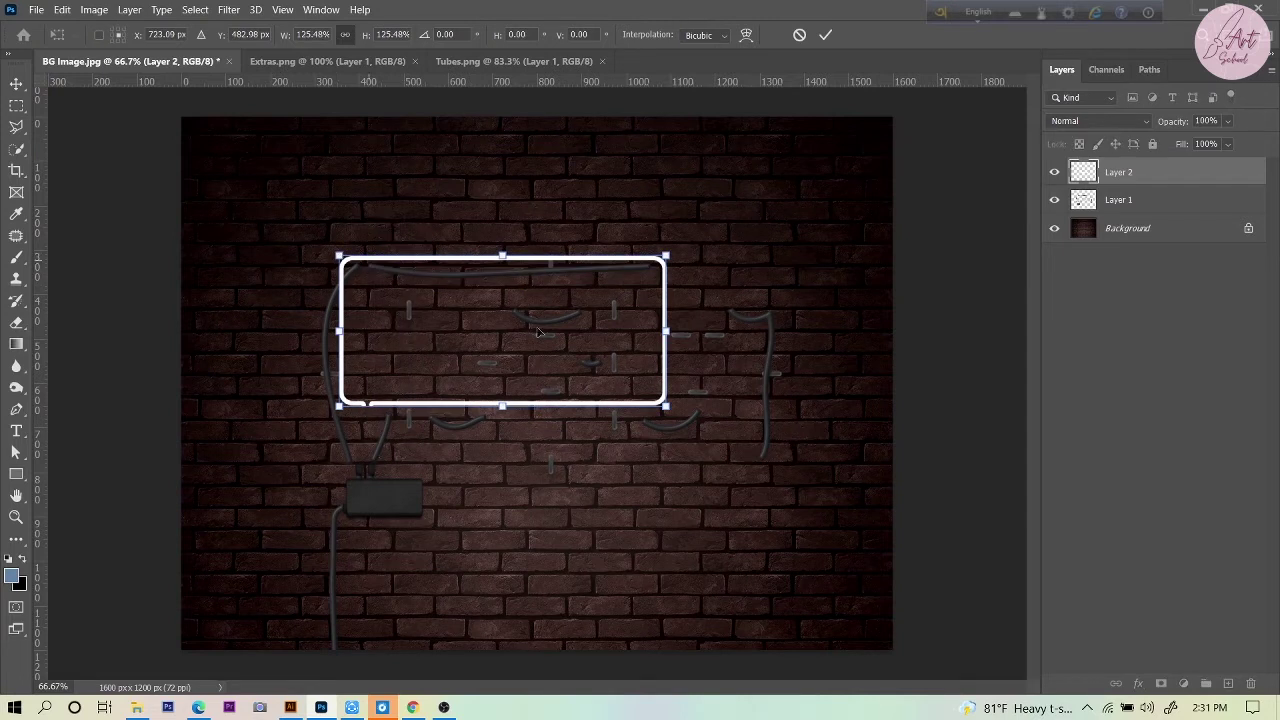
drag(666, 405, 779, 460)
drag(601, 263, 568, 277)
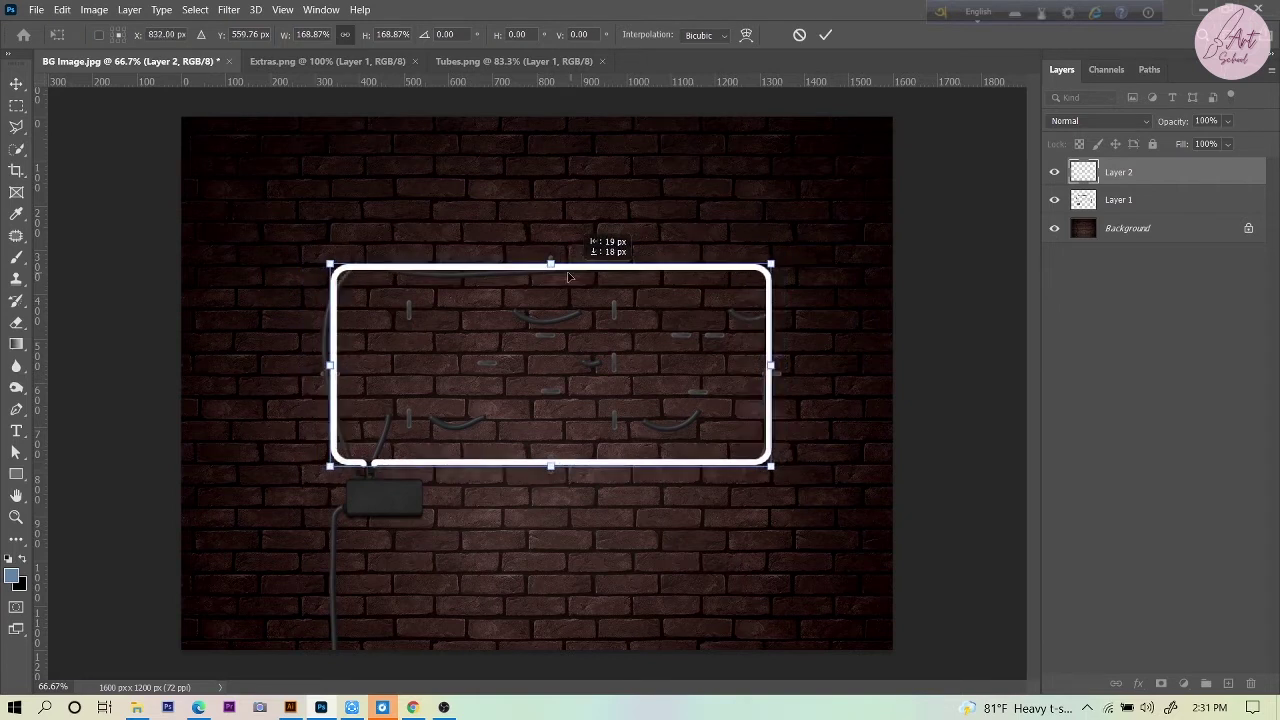
drag(568, 277, 564, 273)
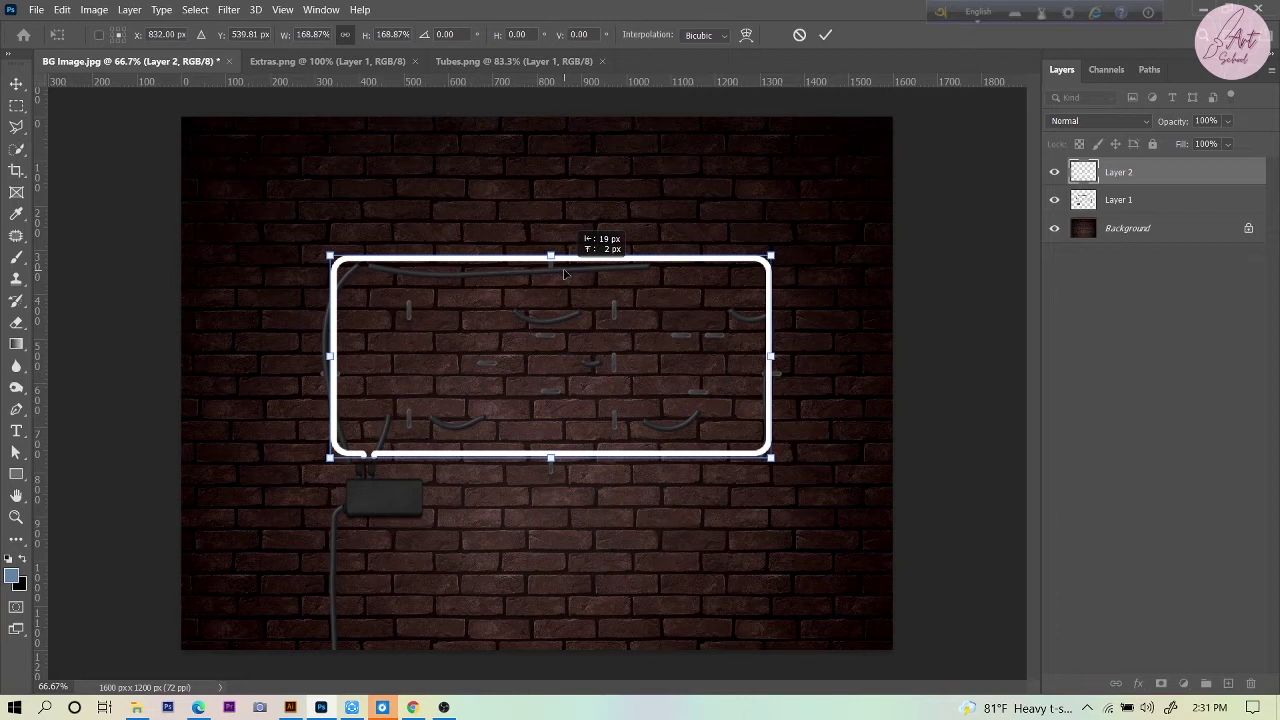
key(Return)
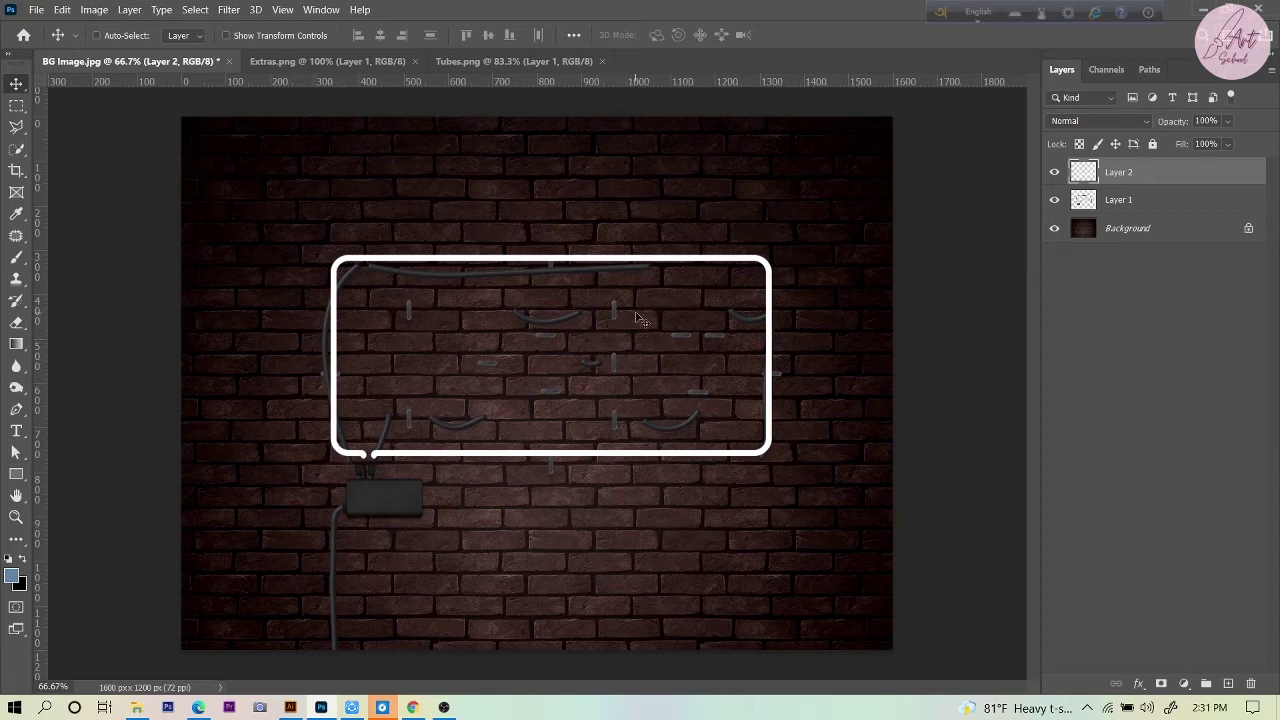
right_click(1172, 160)
key(Escape)
right_click(1172, 170)
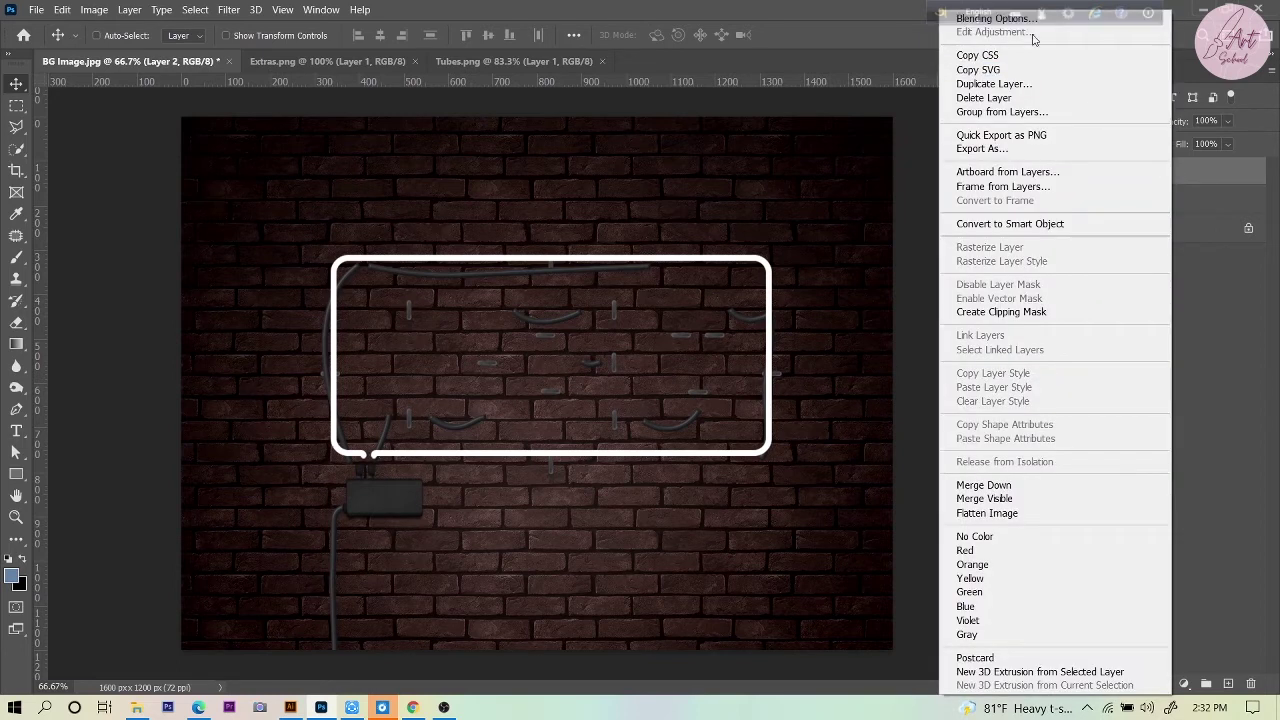
click(1148, 13)
click(1160, 56)
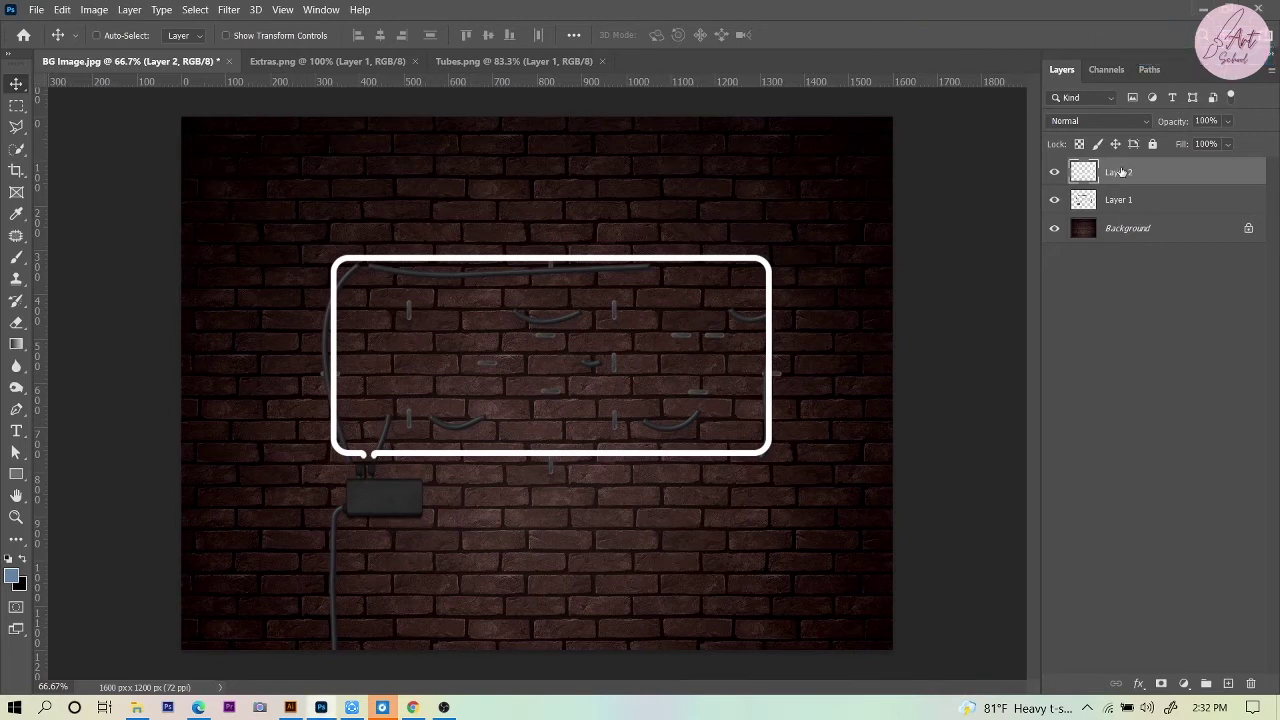
- Open the layer style settings for the tube frame's layer and enable Bevel & Emboss
right_click(1122, 171)
click(972, 18)
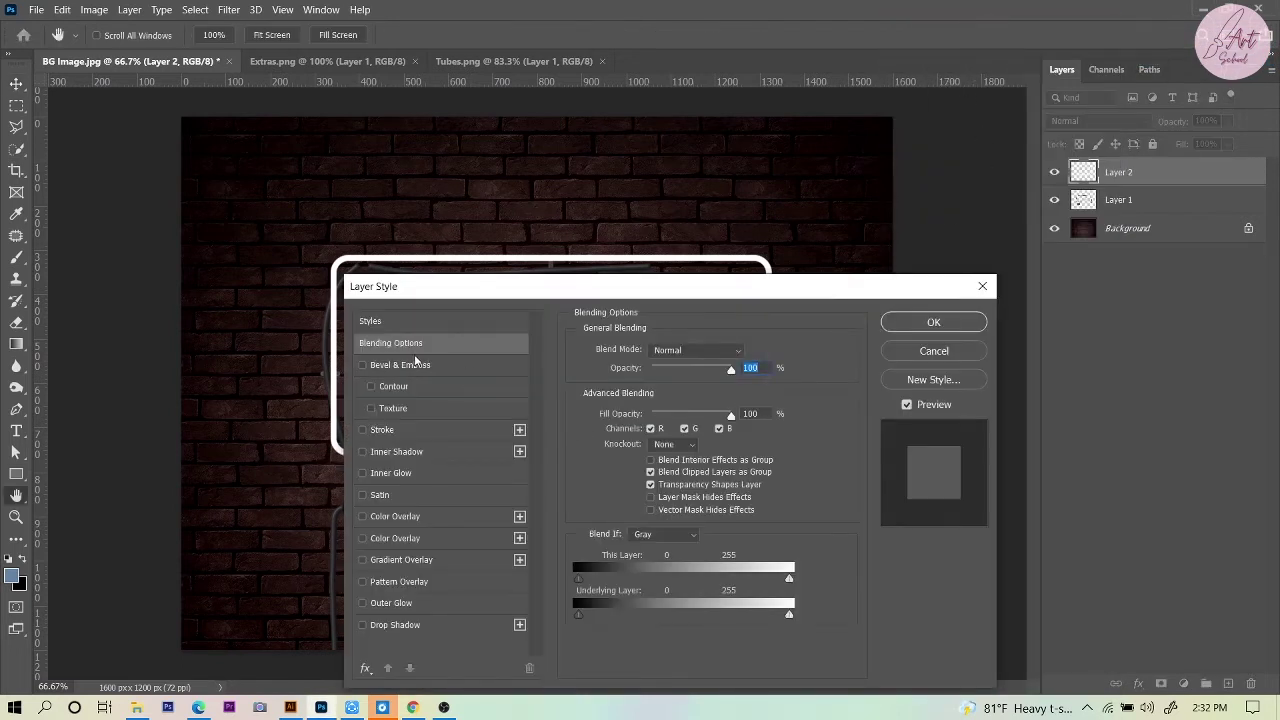
drag(591, 287, 557, 175)
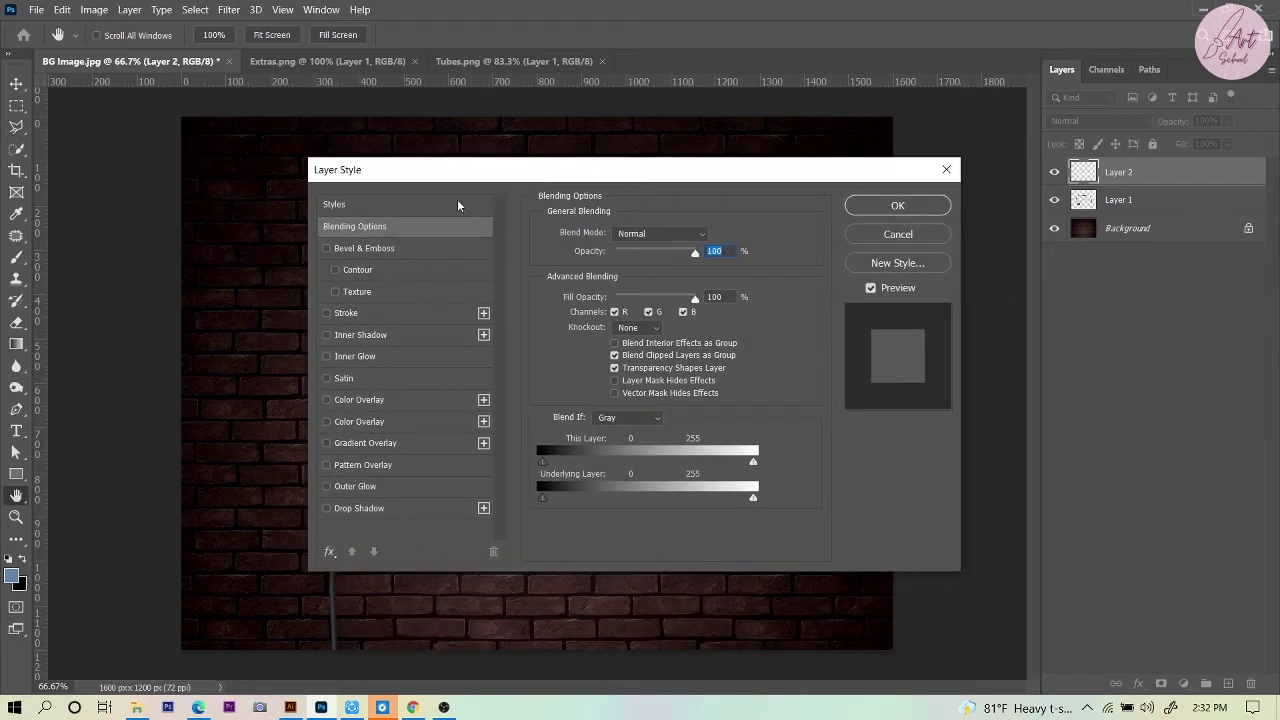
click(326, 249)
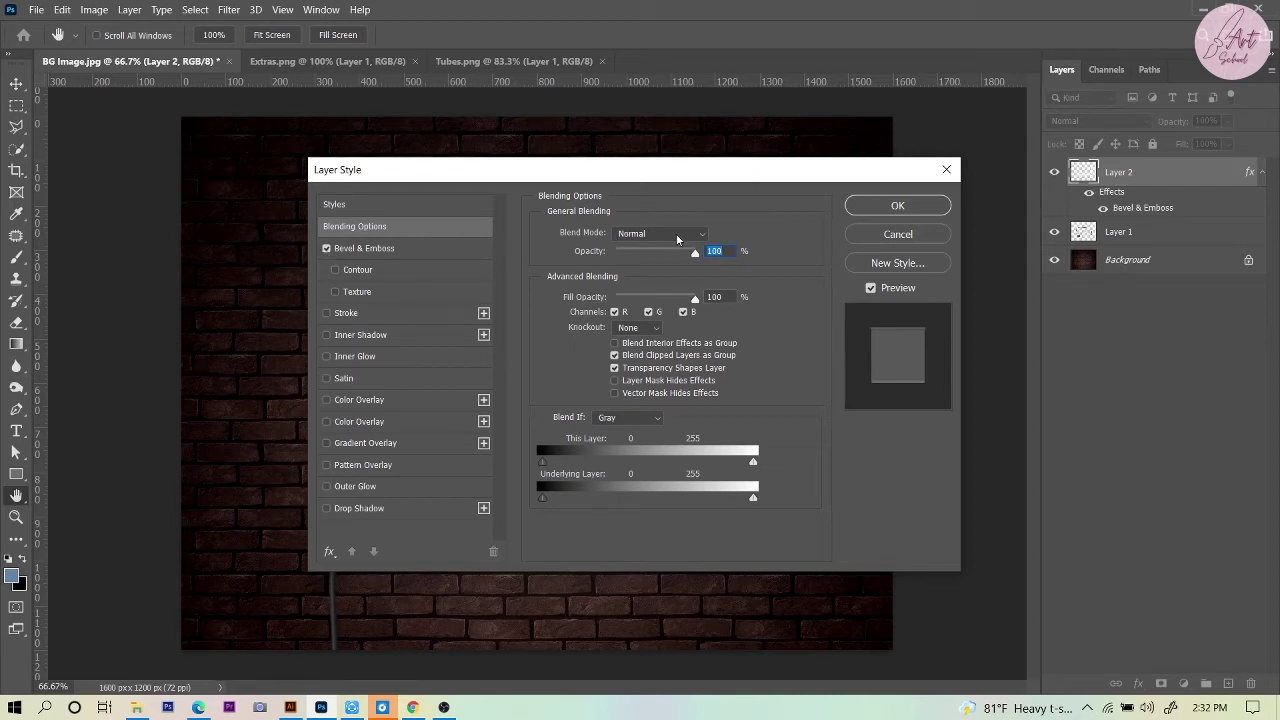
click(704, 237)
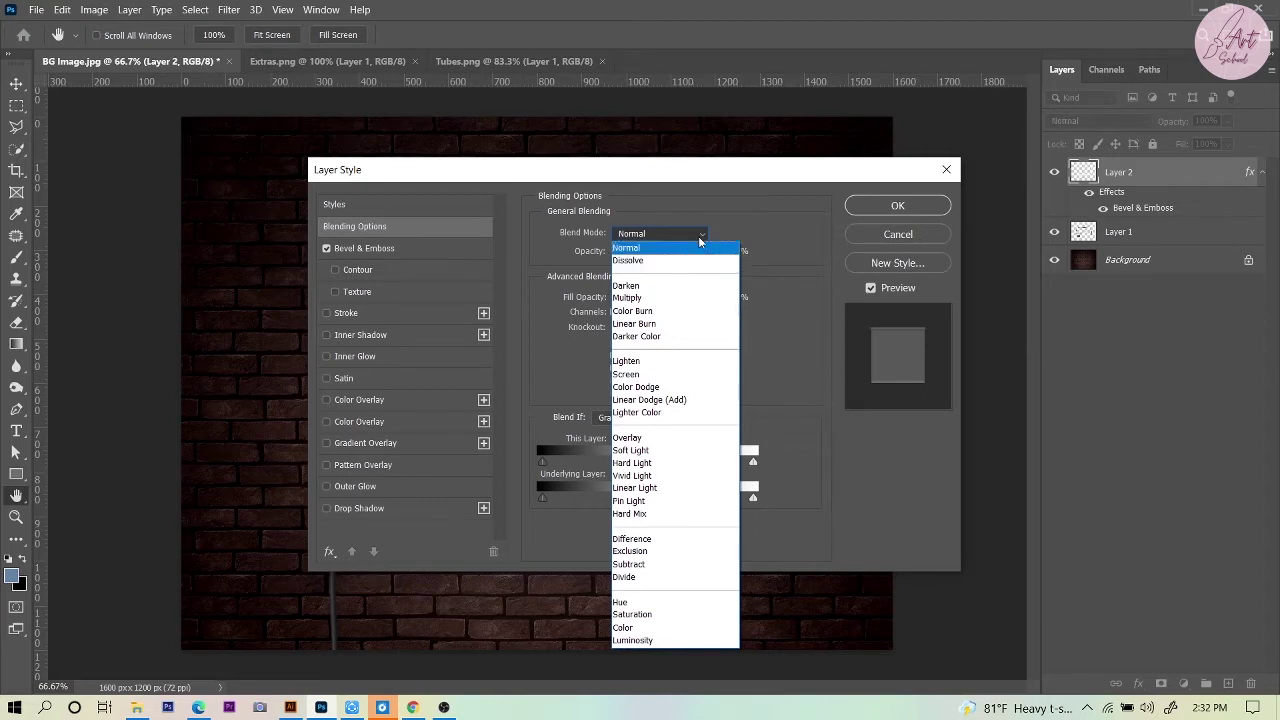
click(749, 233)
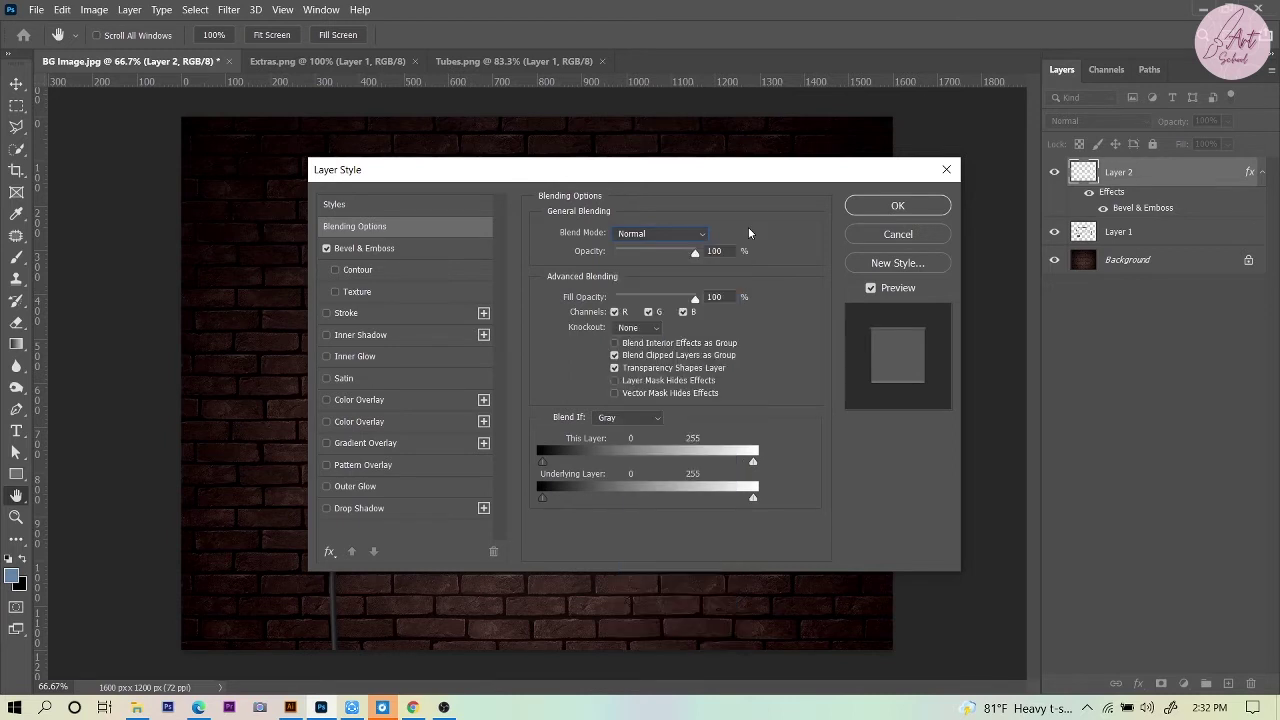
- Set the bevel to Inner Bevel, Smooth technique, 400% depth, direction Up, size 2 px, soften 1 px and angle 135°
click(424, 252)
click(669, 236)
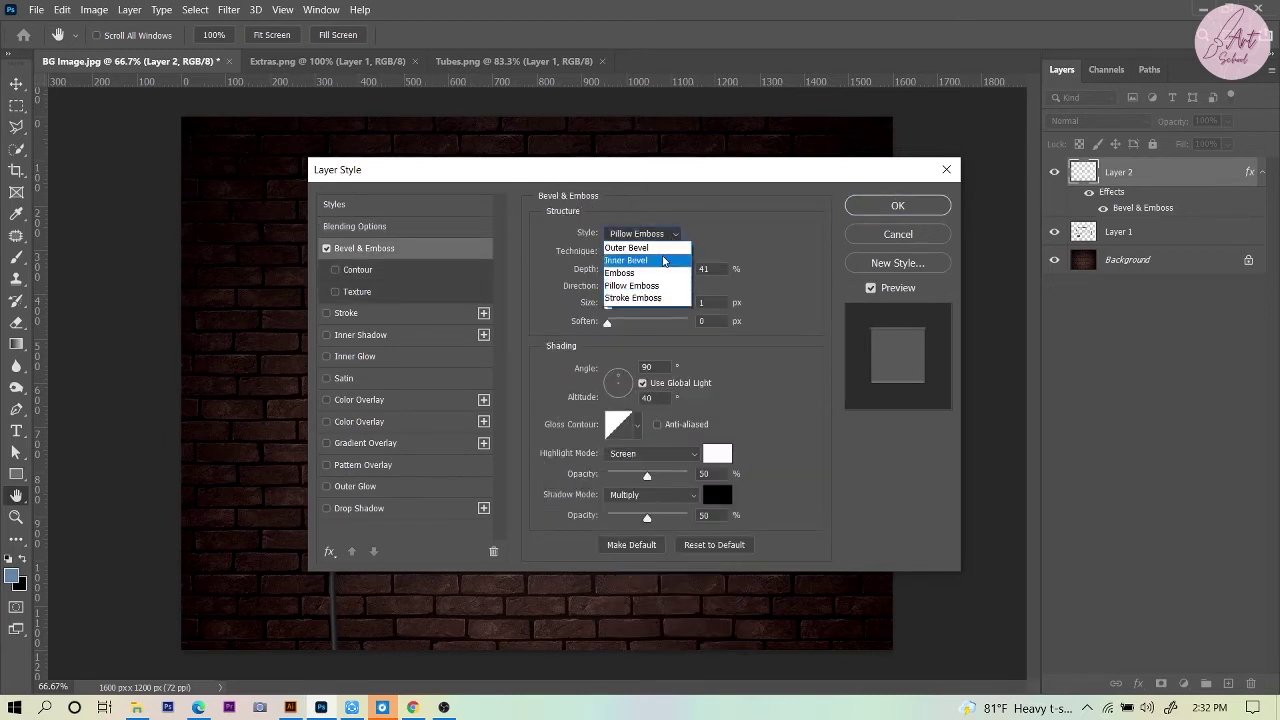
click(663, 260)
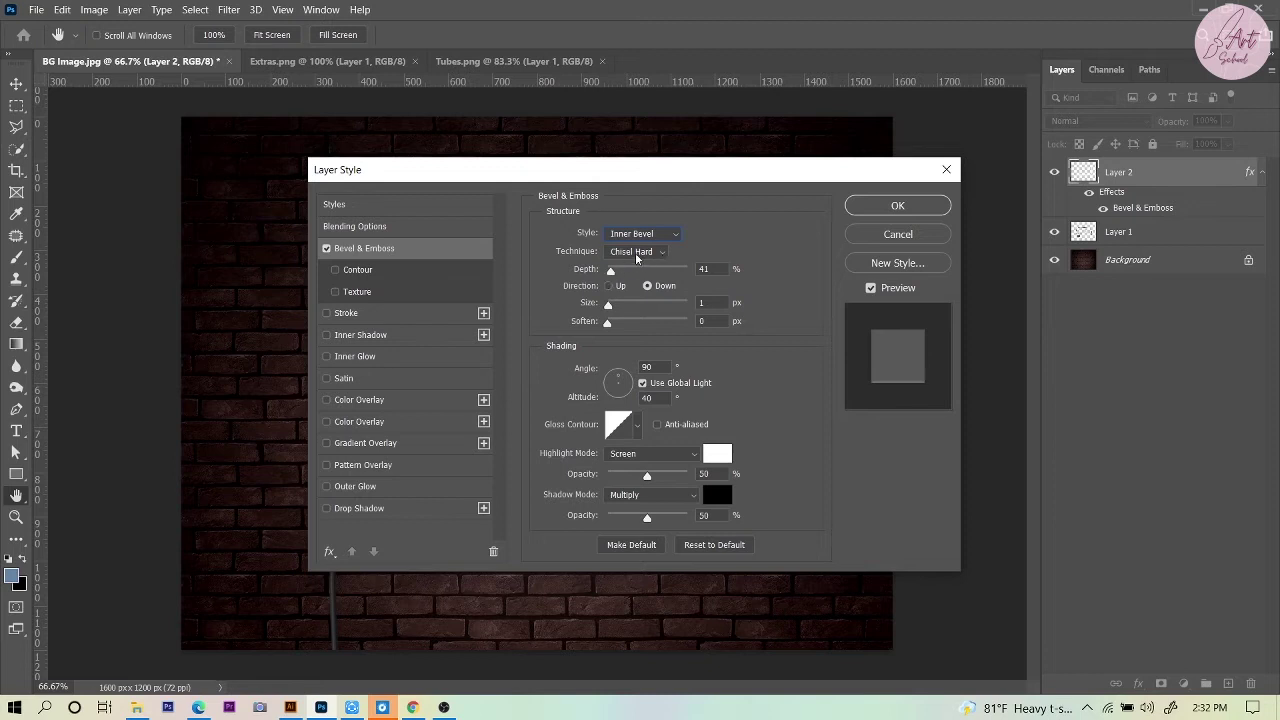
click(656, 252)
click(648, 261)
drag(610, 272, 624, 273)
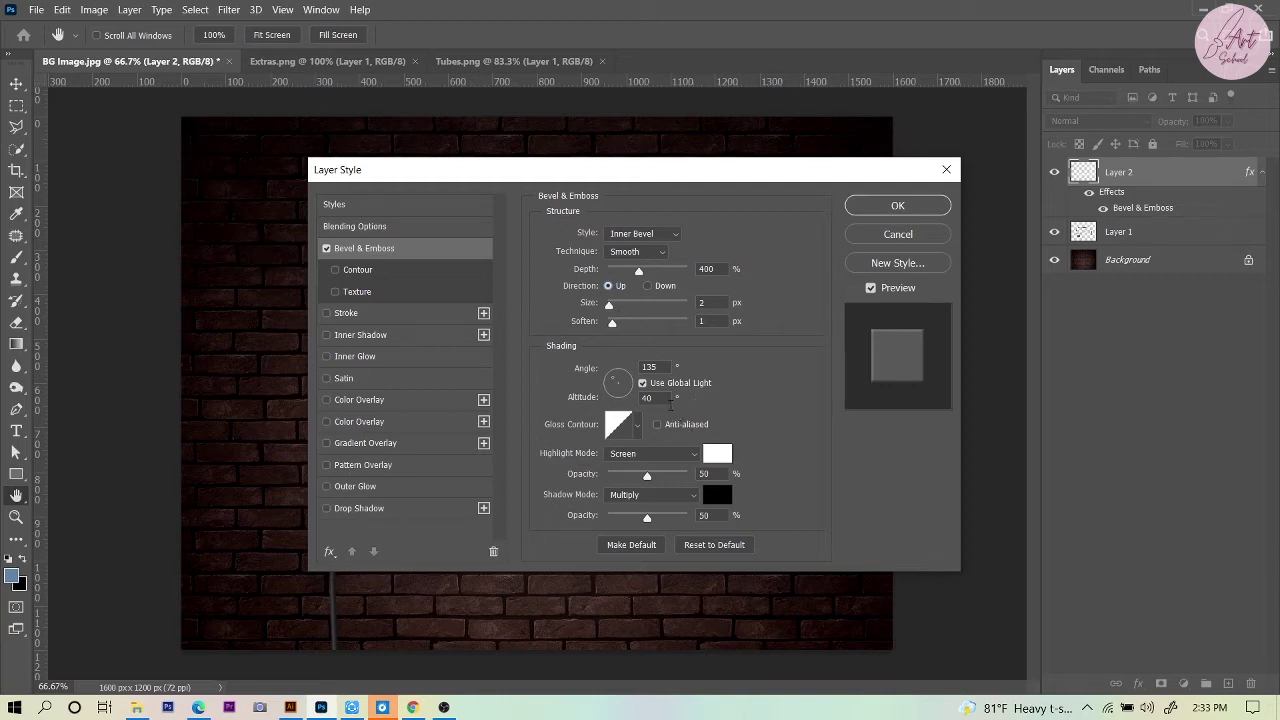
- Set the bevel's shading altitude to 60° and enable anti-aliasing for its gloss contour
double_click(662, 399)
text(60)
click(658, 426)
- Set the bevel's highlight mode to Linear Light, with highlight opacity at maximum and shadow opacity at minimum
click(690, 454)
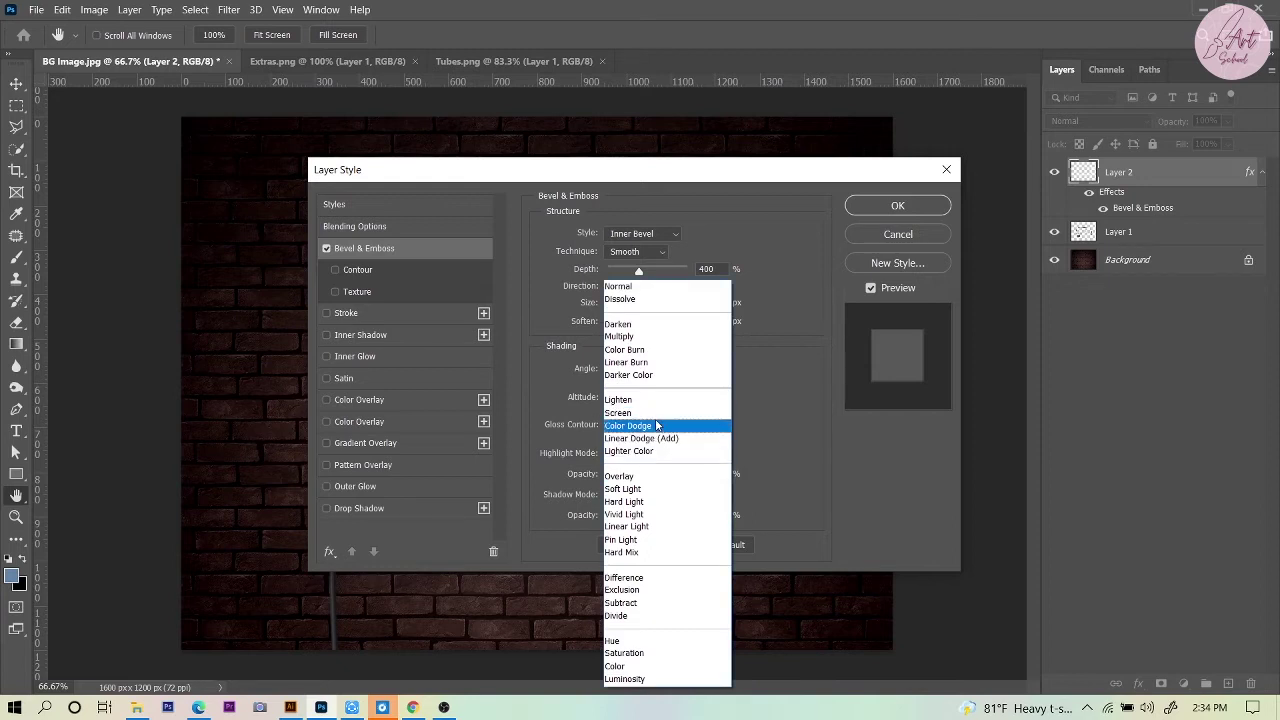
click(638, 526)
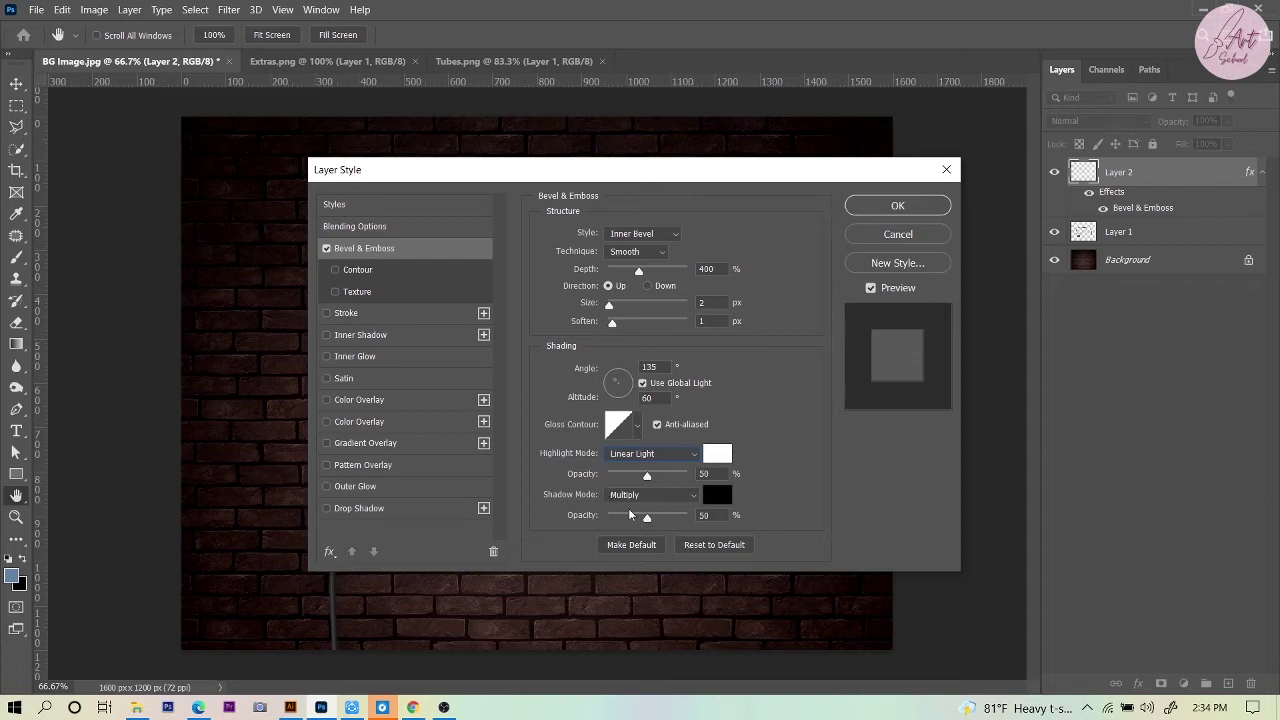
drag(647, 518, 605, 517)
drag(646, 477, 700, 476)
- Add a Drop Shadow to the tube frame with Linear Light blending and the red colour #f50000
click(368, 510)
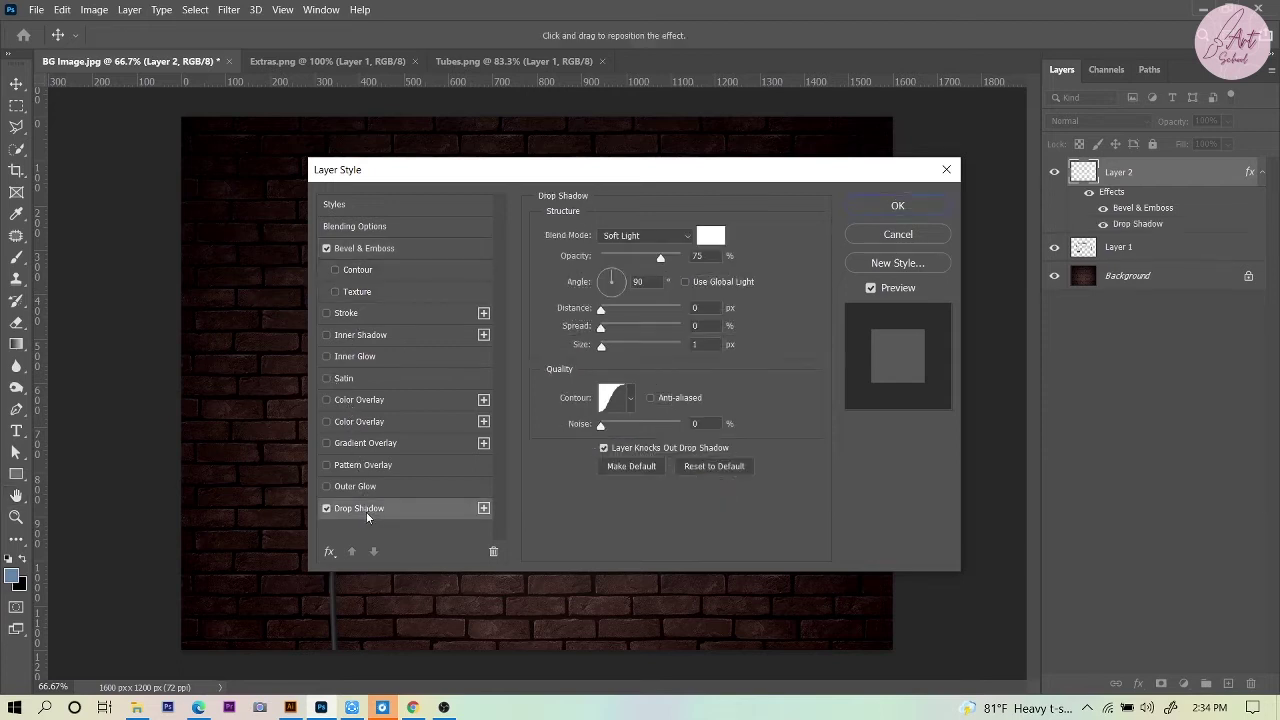
click(687, 236)
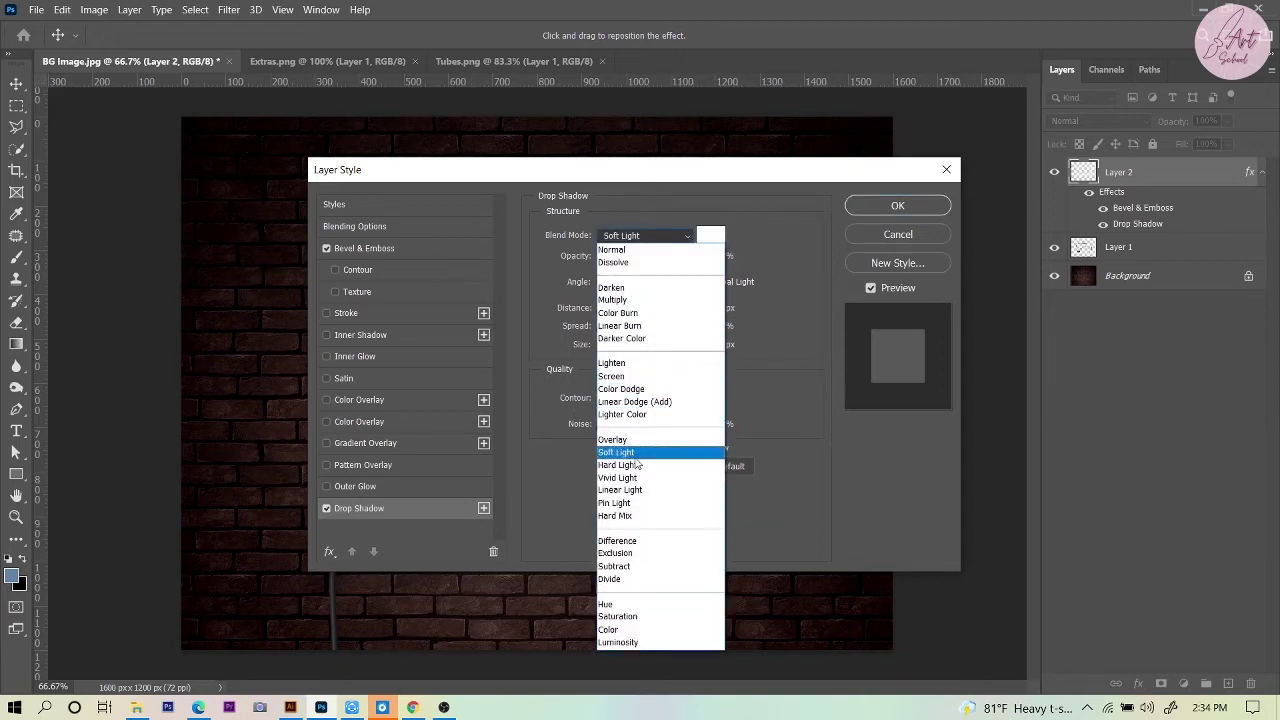
click(630, 490)
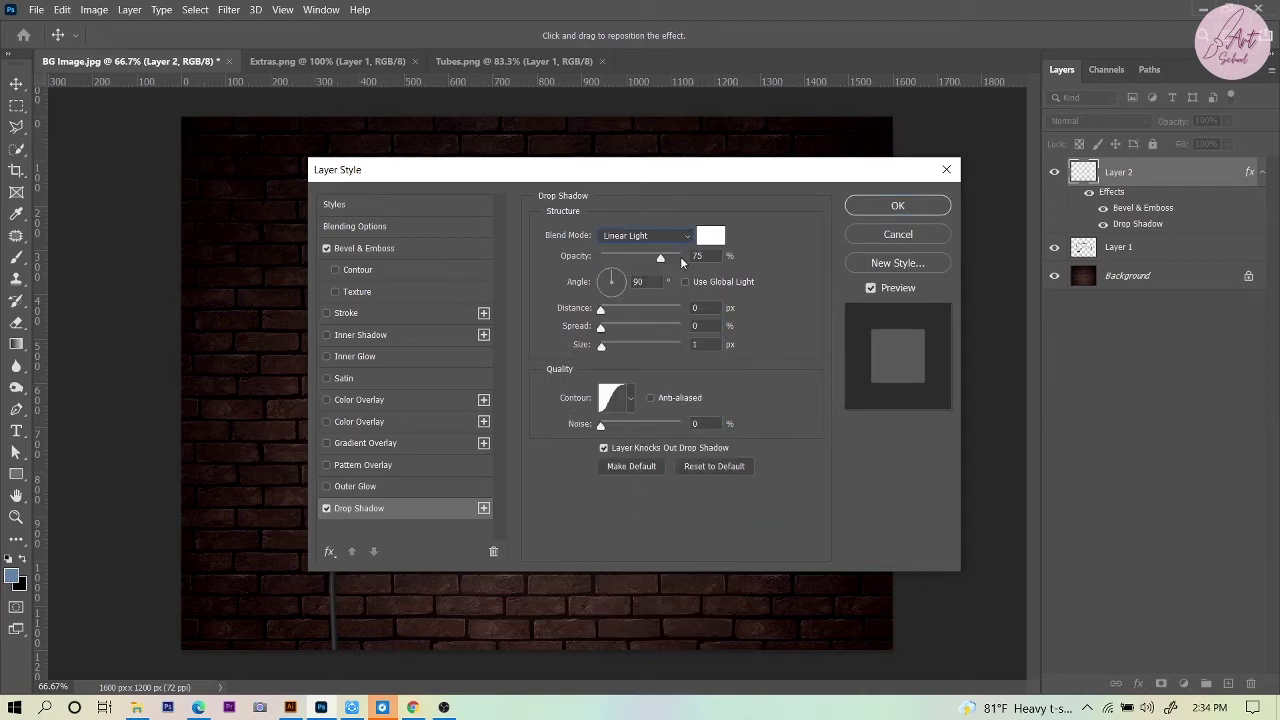
click(710, 235)
click(918, 146)
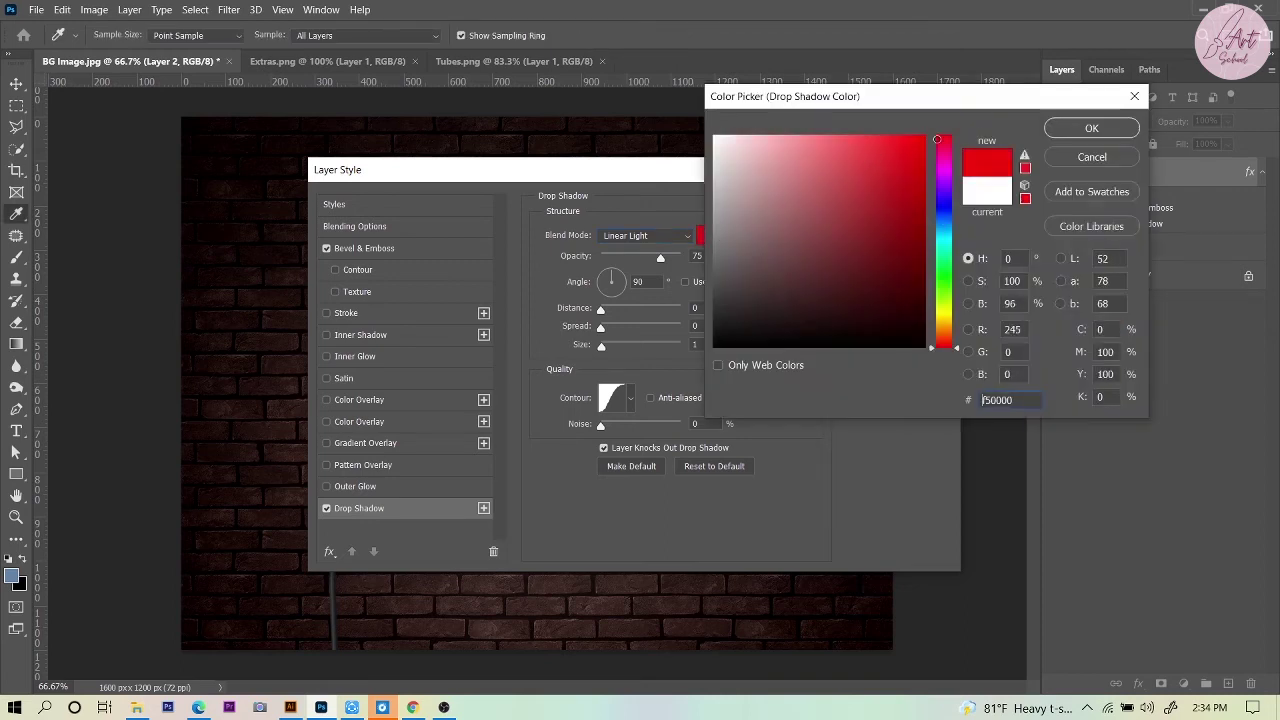
click(1062, 134)
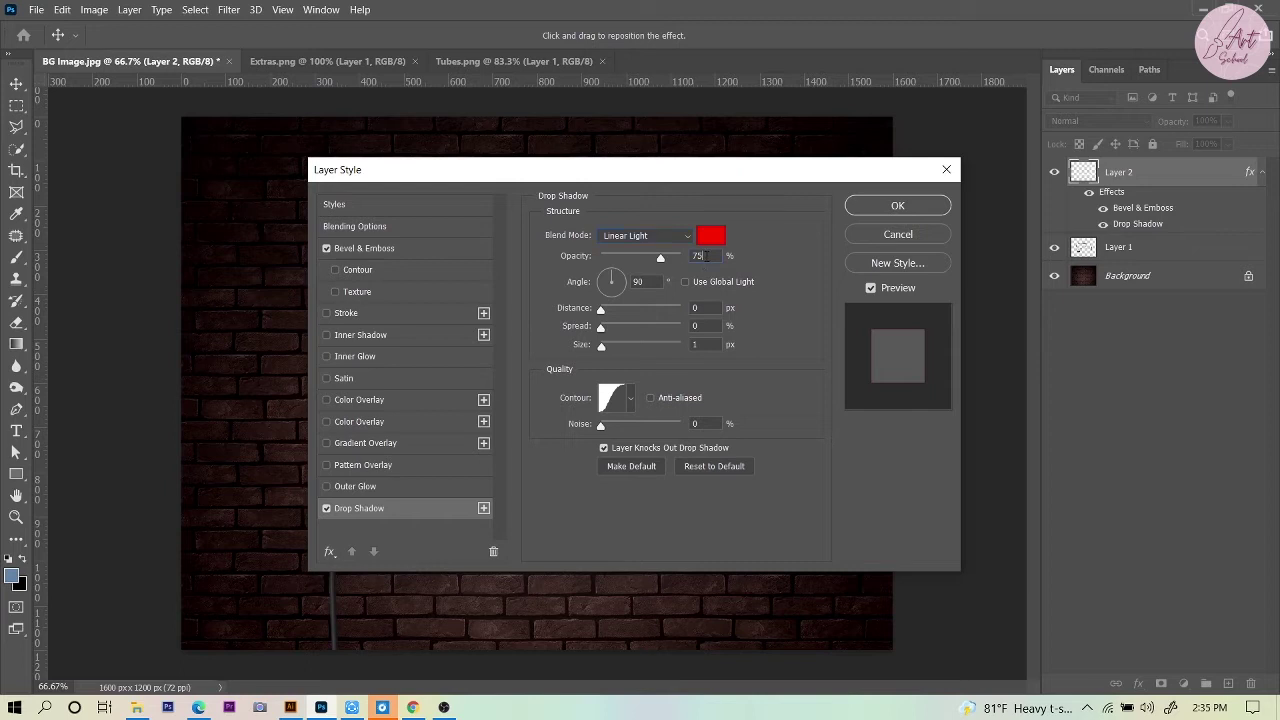
- Set the drop shadow's opacity to 58% and make it use the global light
click(707, 256)
key(BackSpace)
key(BackSpace)
text(58)
click(686, 283)
- Set the drop shadow's spread to 6% and size to 92 px, with an anti-aliased contour
drag(601, 345, 614, 357)
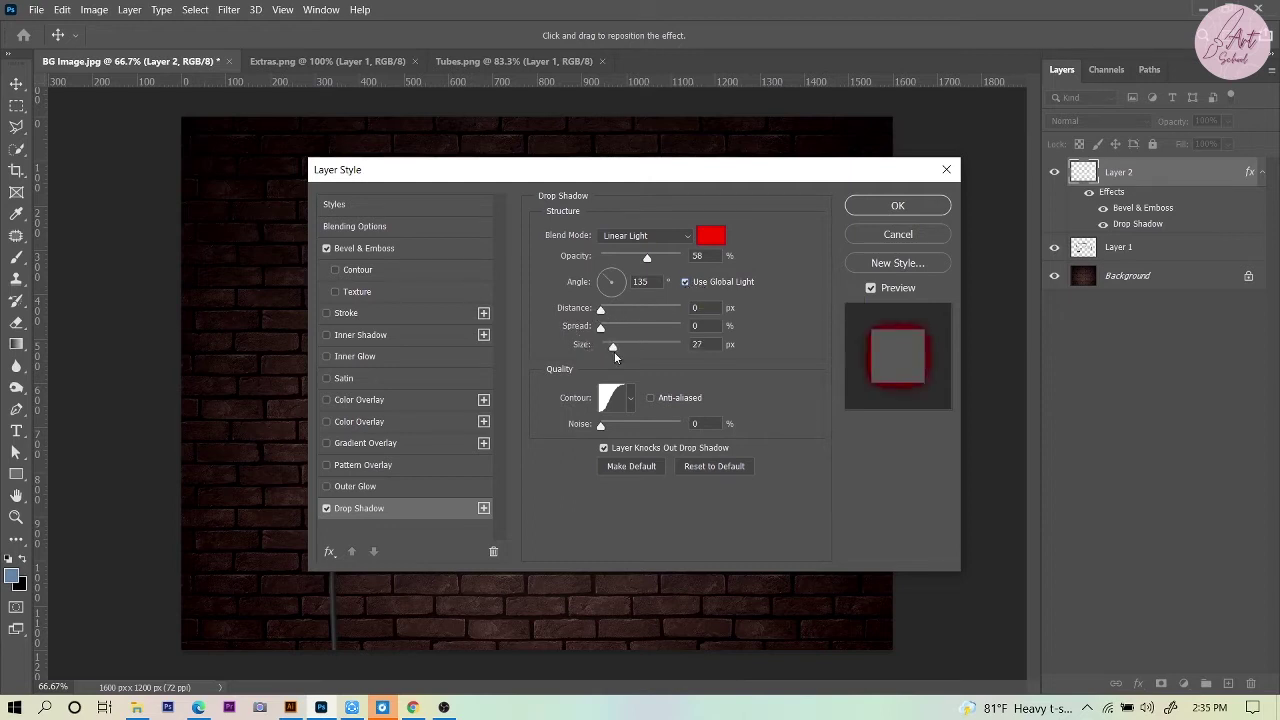
drag(615, 353, 618, 355)
drag(609, 356, 612, 355)
click(700, 325)
double_click(701, 325)
text(6)
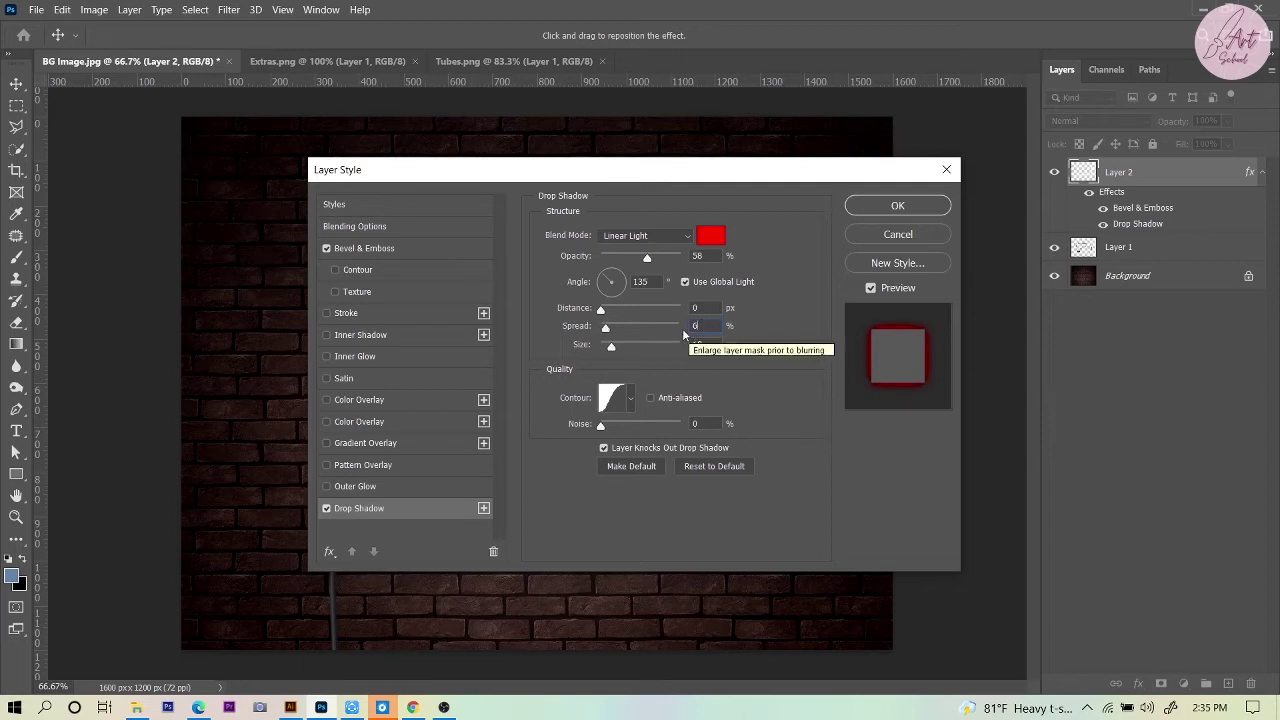
click(650, 399)
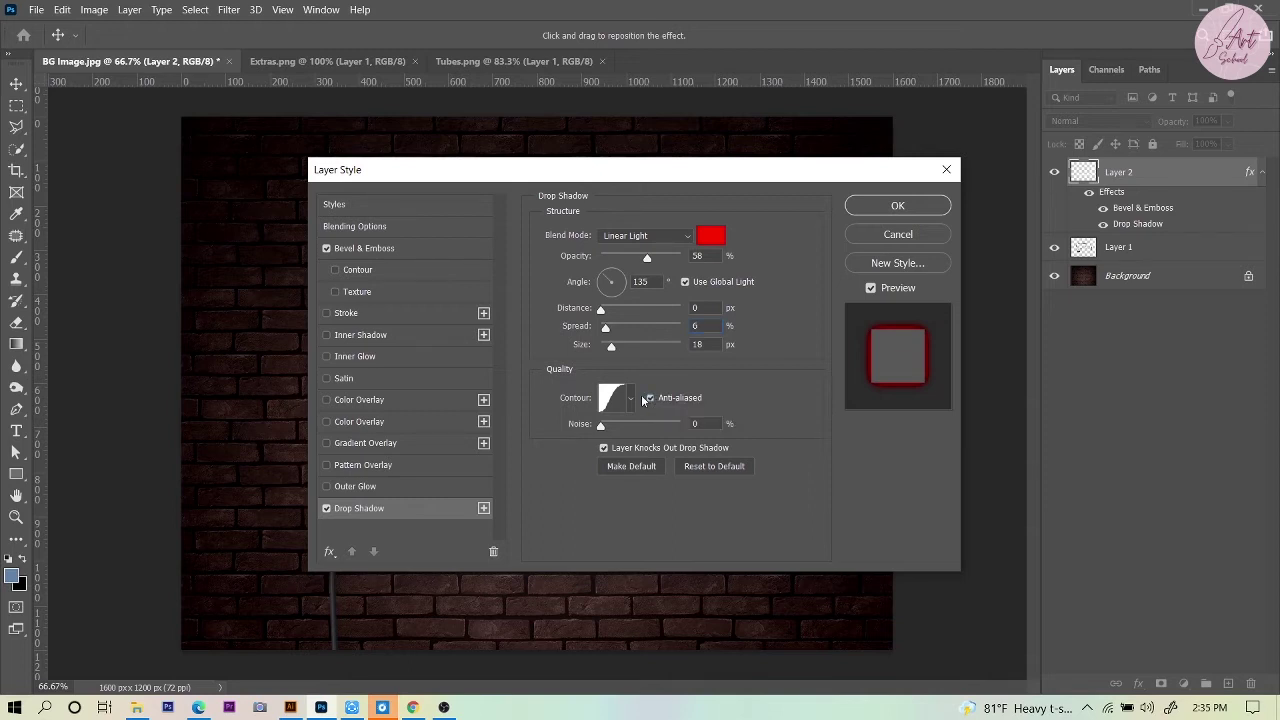
drag(611, 345, 634, 349)
- Duplicate the frame's Drop Shadow effect and set the lower shadow's colour to light pink #ffa6a6
click(483, 510)
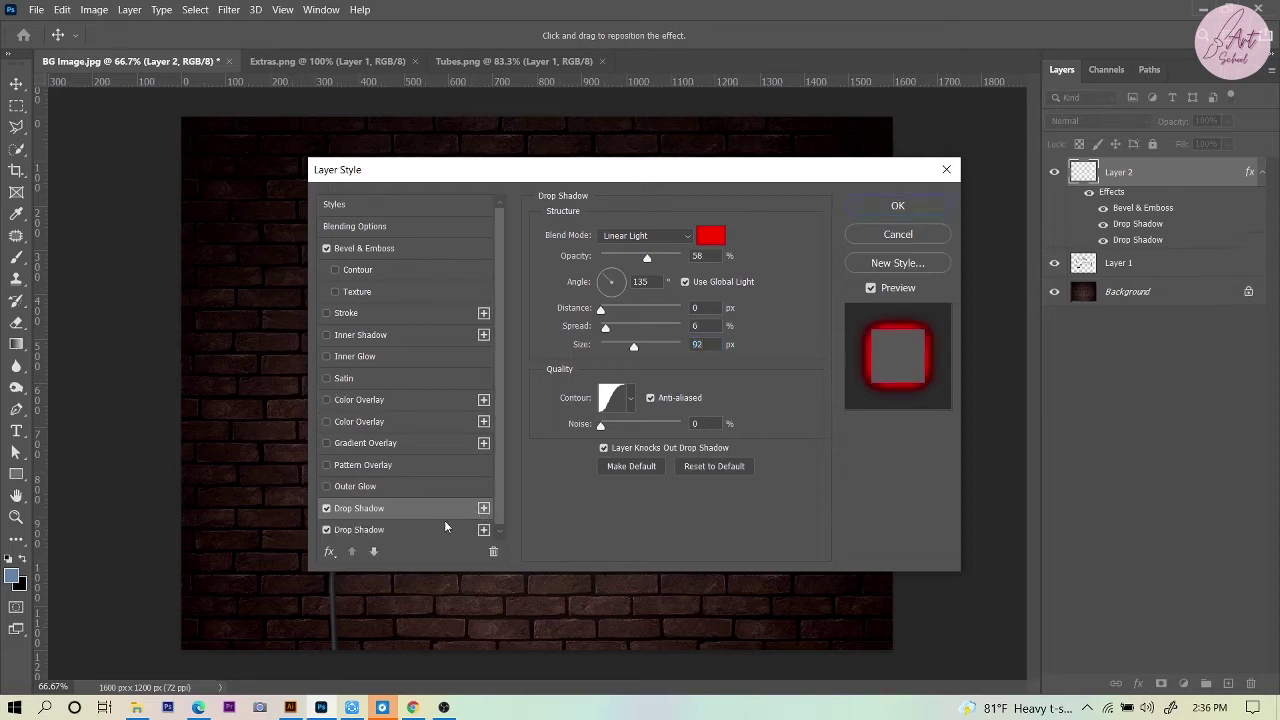
click(444, 526)
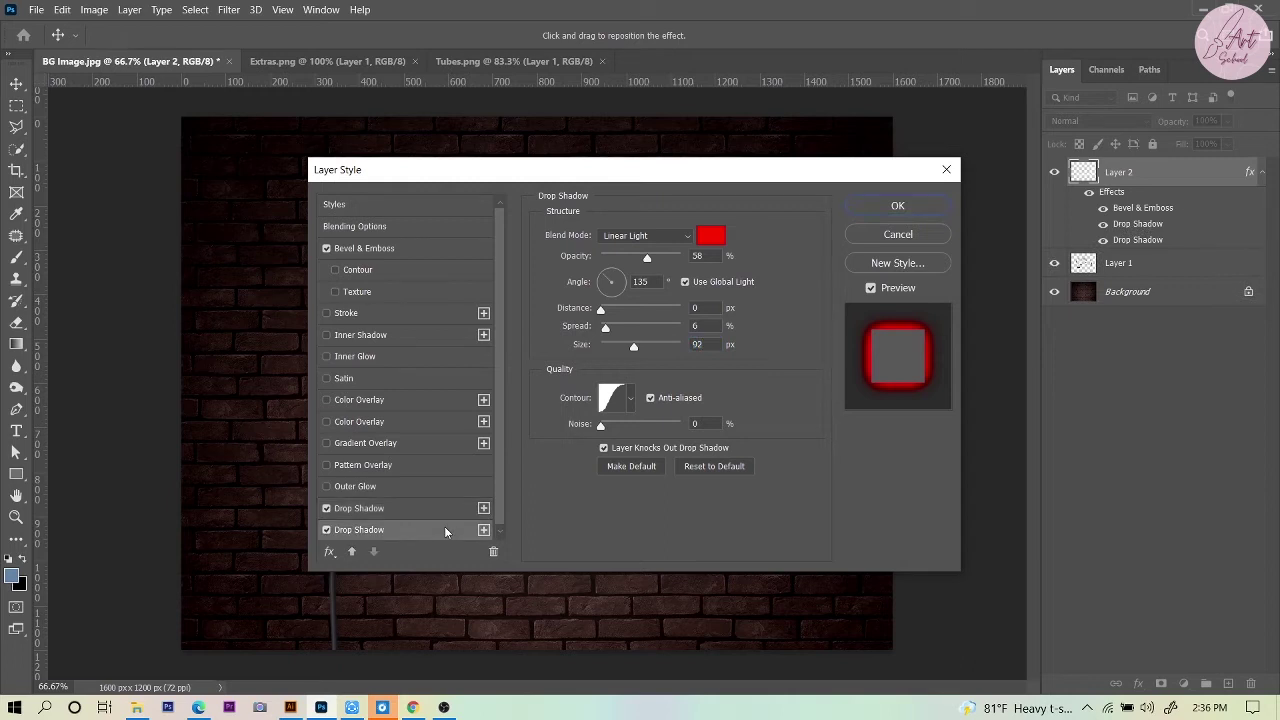
click(711, 235)
click(783, 167)
click(790, 134)
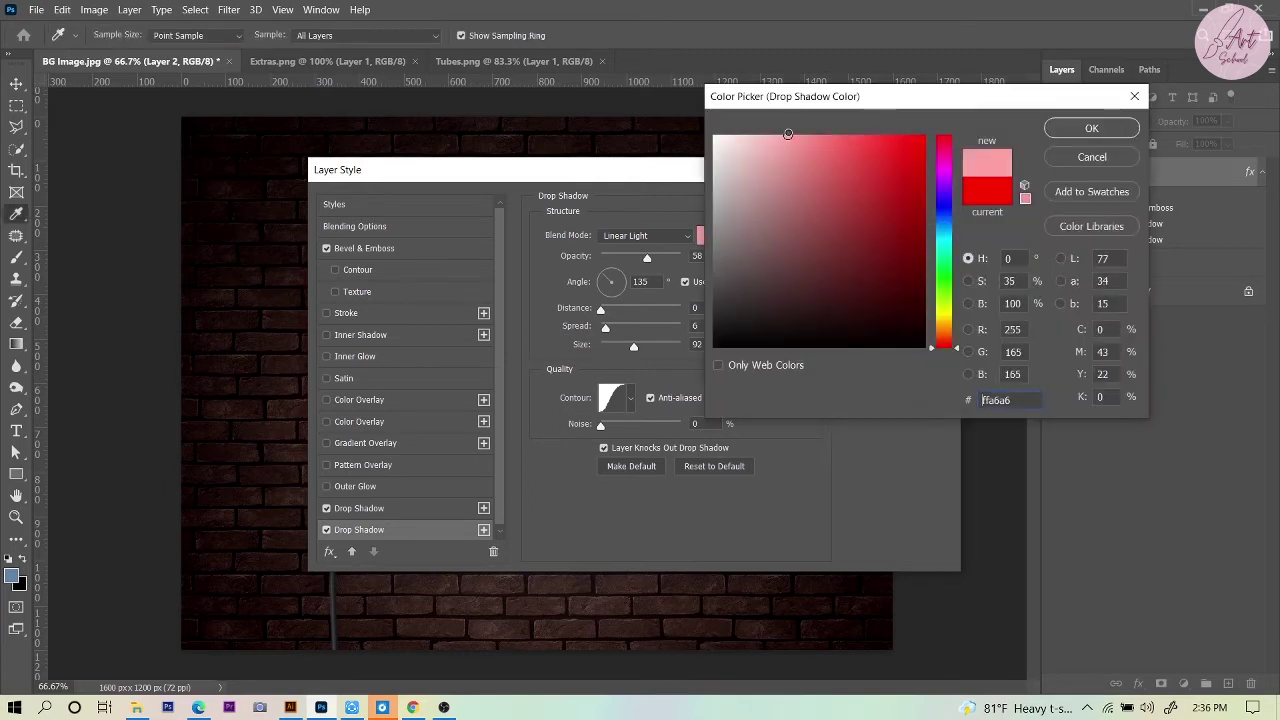
click(1072, 128)
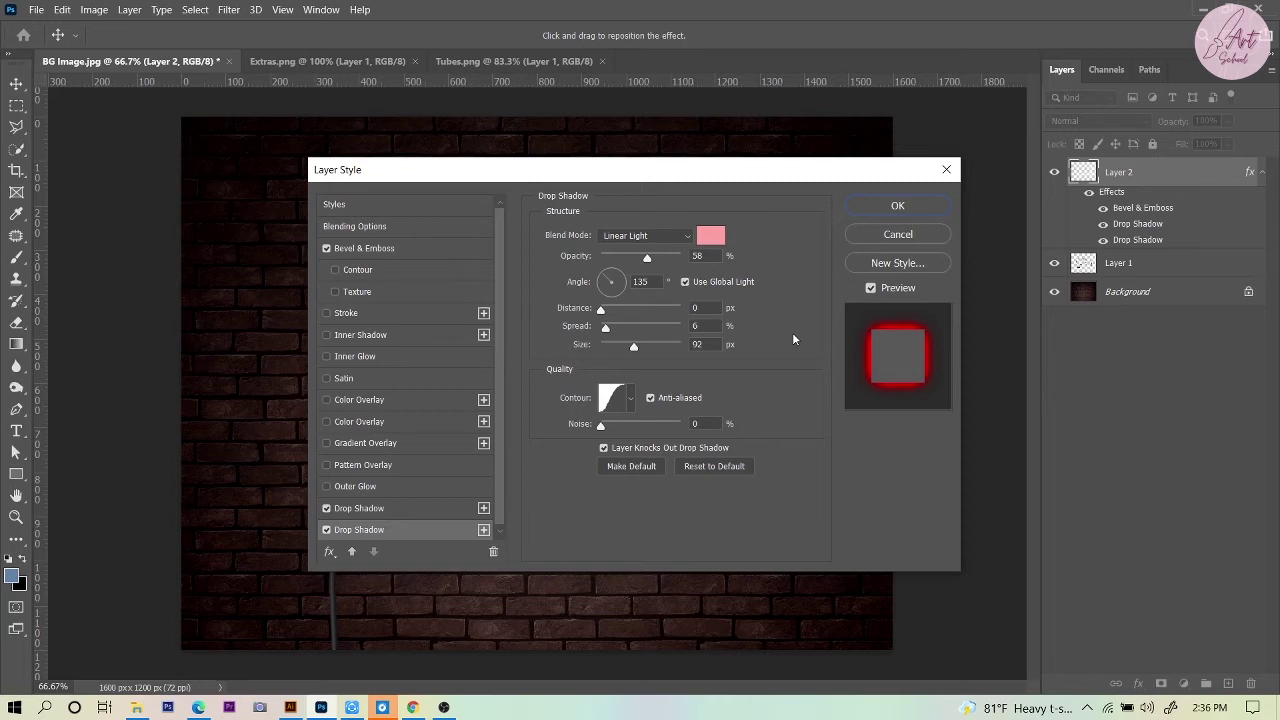
- Add a Color Overlay to the tube frame in the pink colour #ff9d9d
click(356, 422)
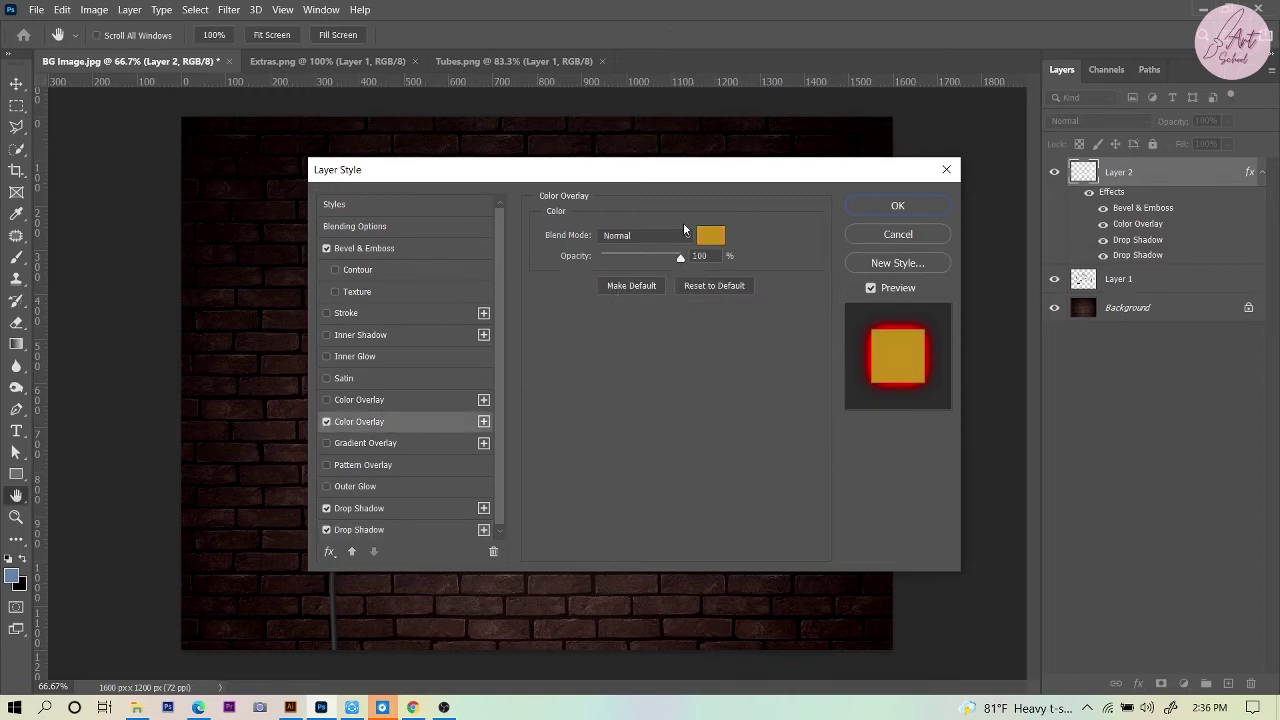
click(714, 237)
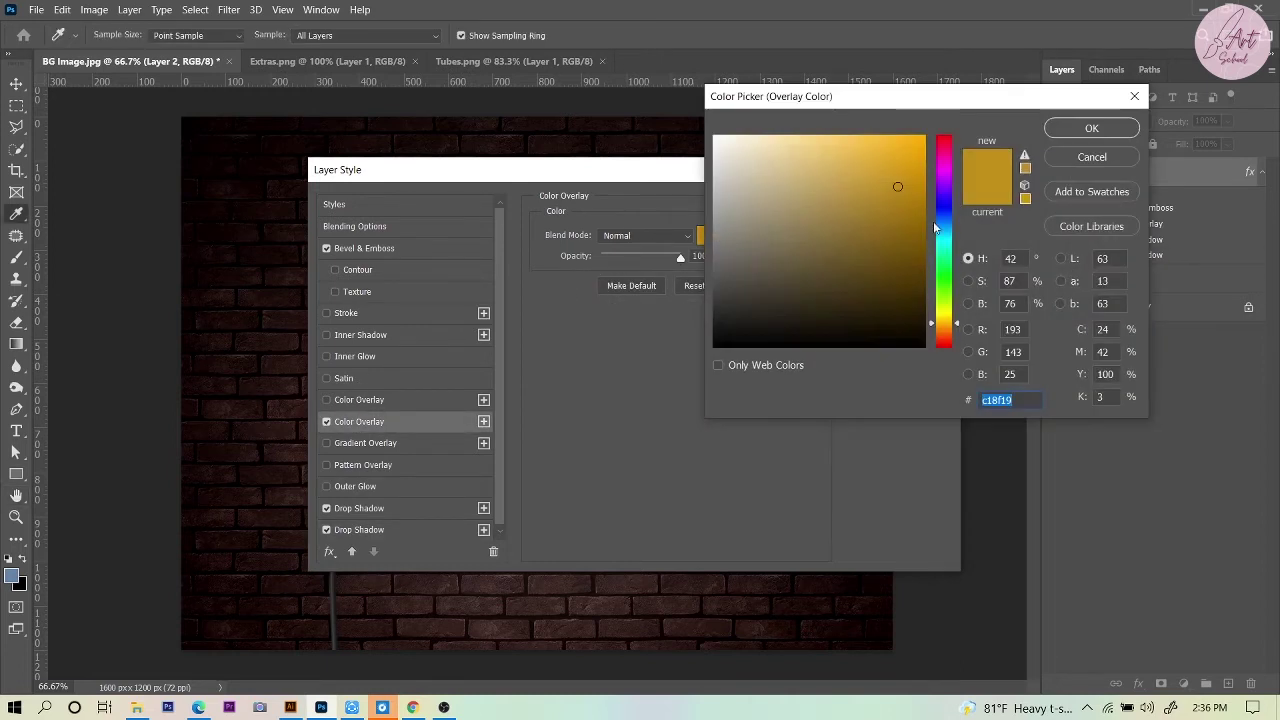
drag(943, 316, 943, 350)
drag(836, 157, 795, 131)
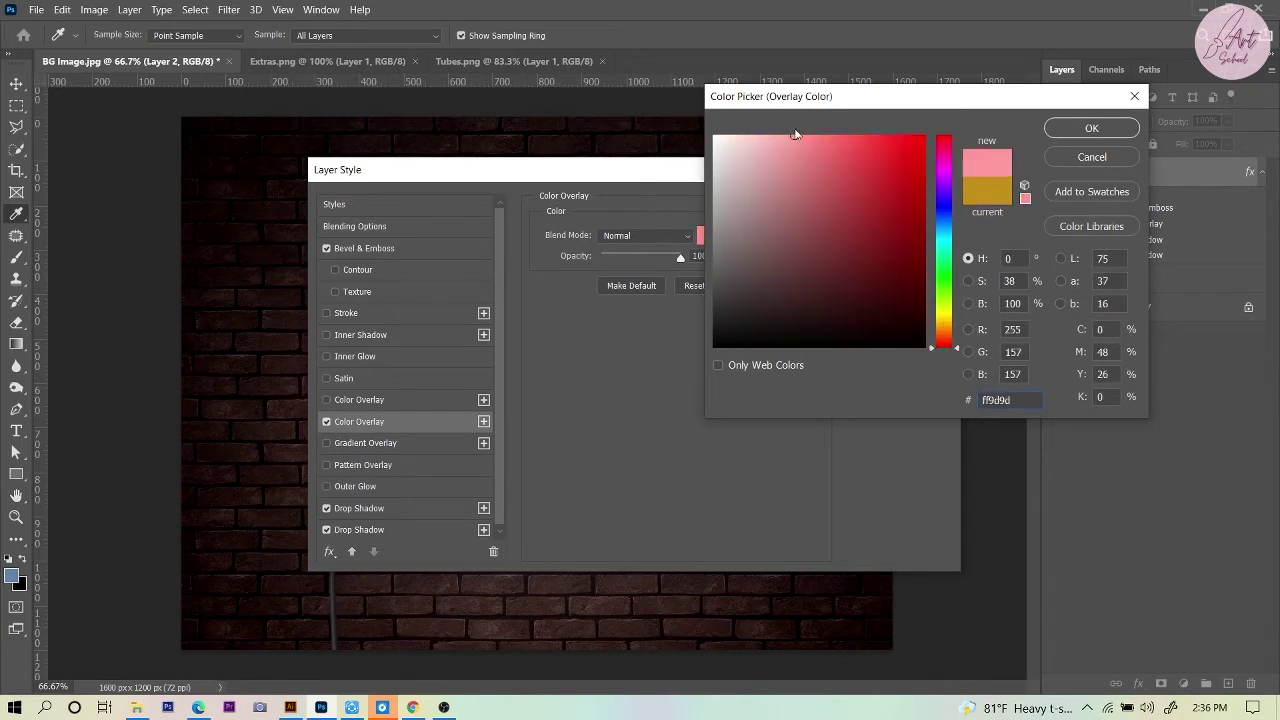
click(1091, 128)
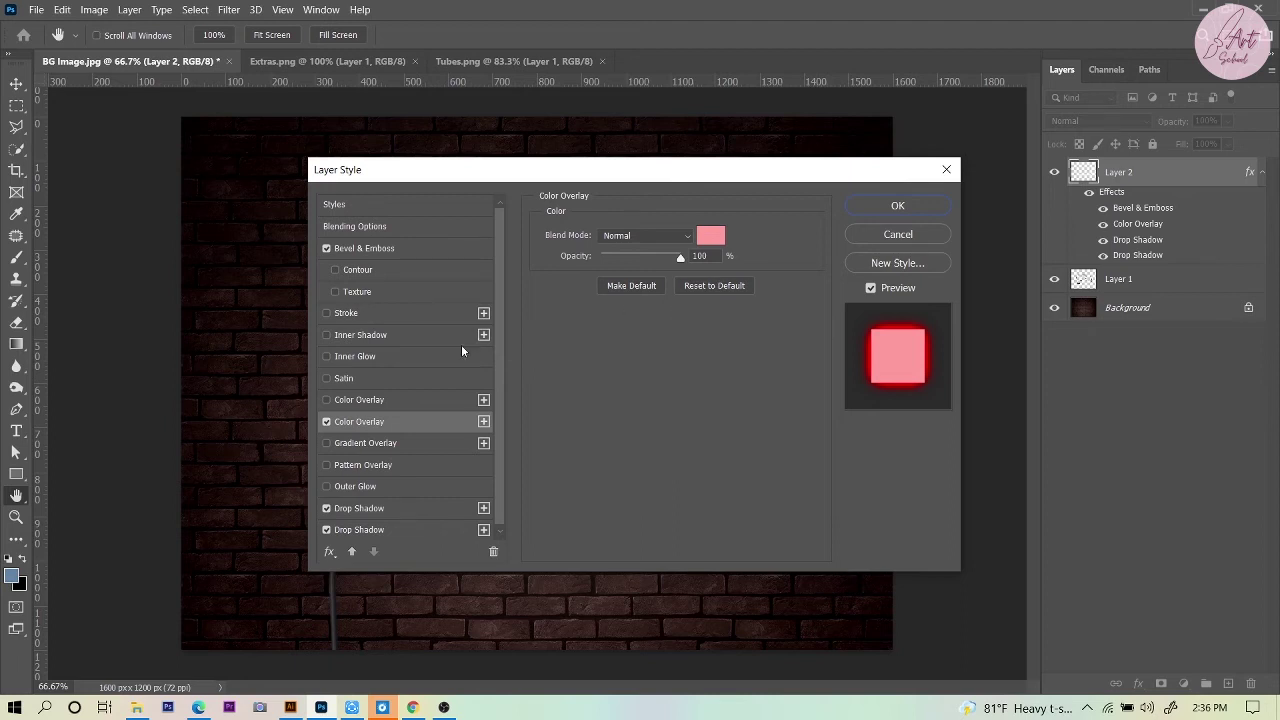
- Enable the other Color Overlay above it and give it a paler pink colour
click(450, 399)
click(703, 236)
mouse_move(765, 150)
mouse_down()
mouse_move(743, 132)
mouse_move(784, 134)
mouse_up()
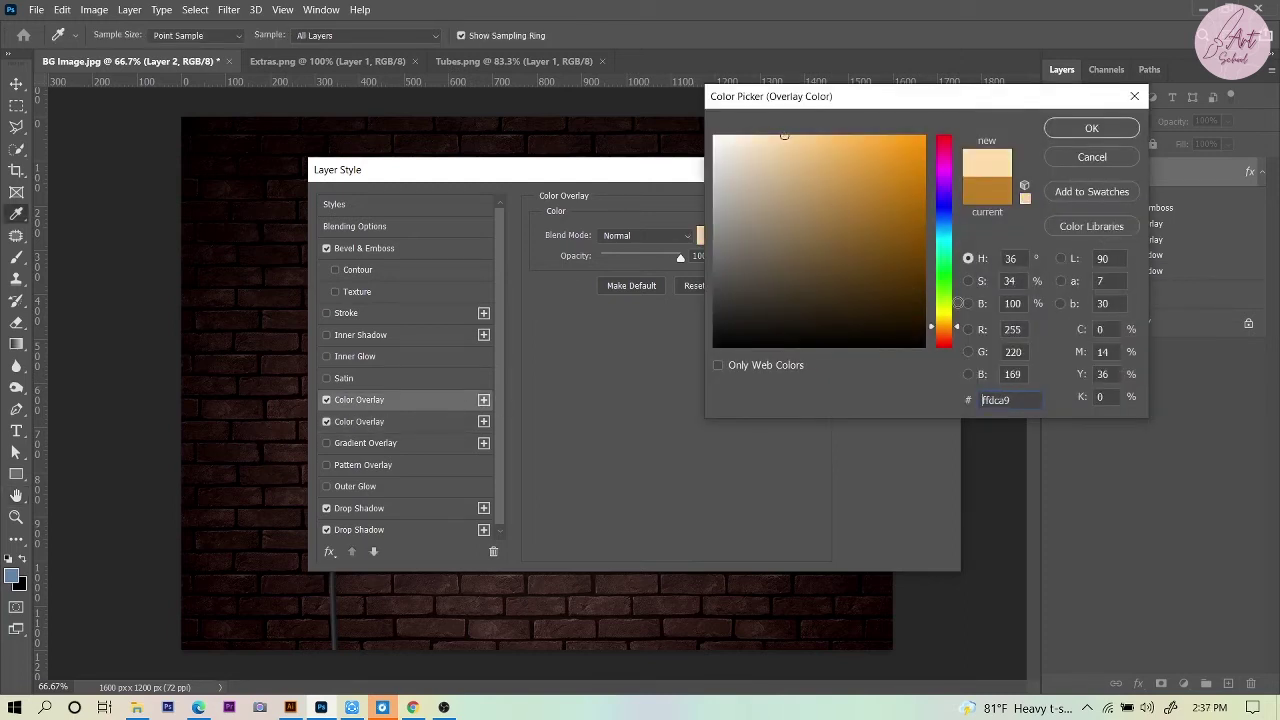
drag(944, 354, 946, 374)
drag(770, 144, 764, 138)
click(1091, 128)
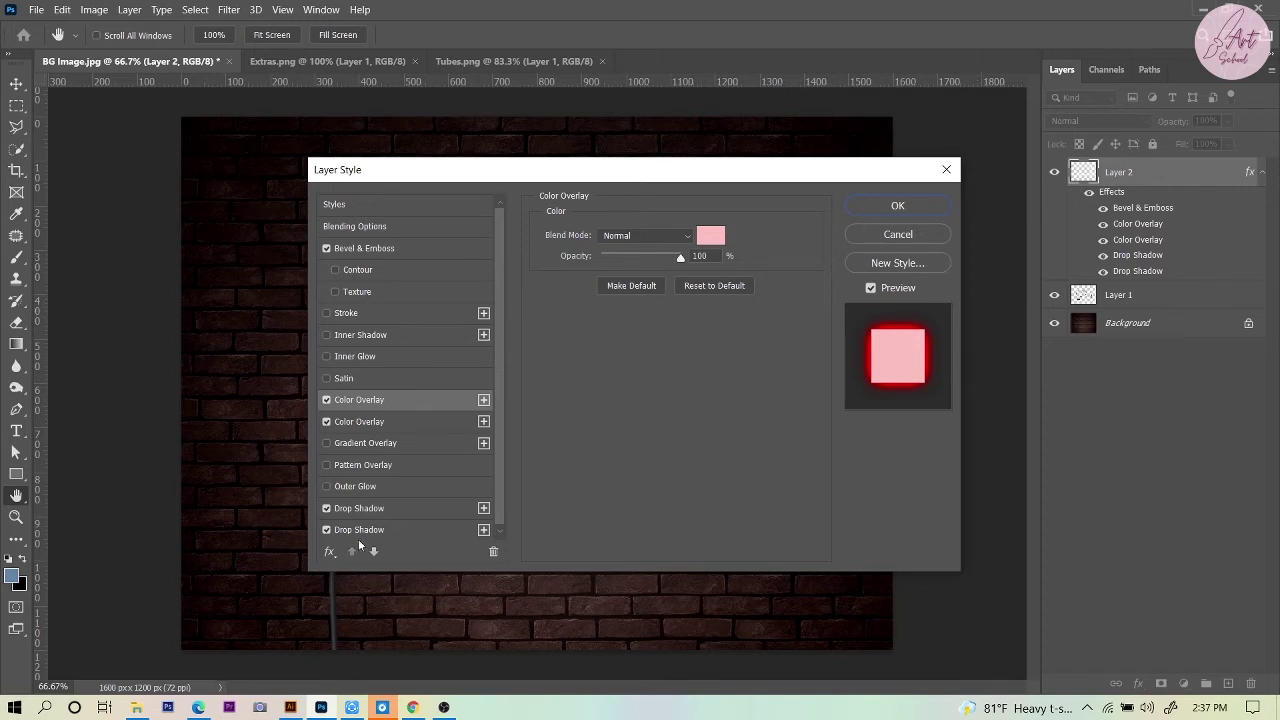
- Add a third Drop Shadow to the tube frame and give it a dark red colour
click(484, 507)
click(484, 507)
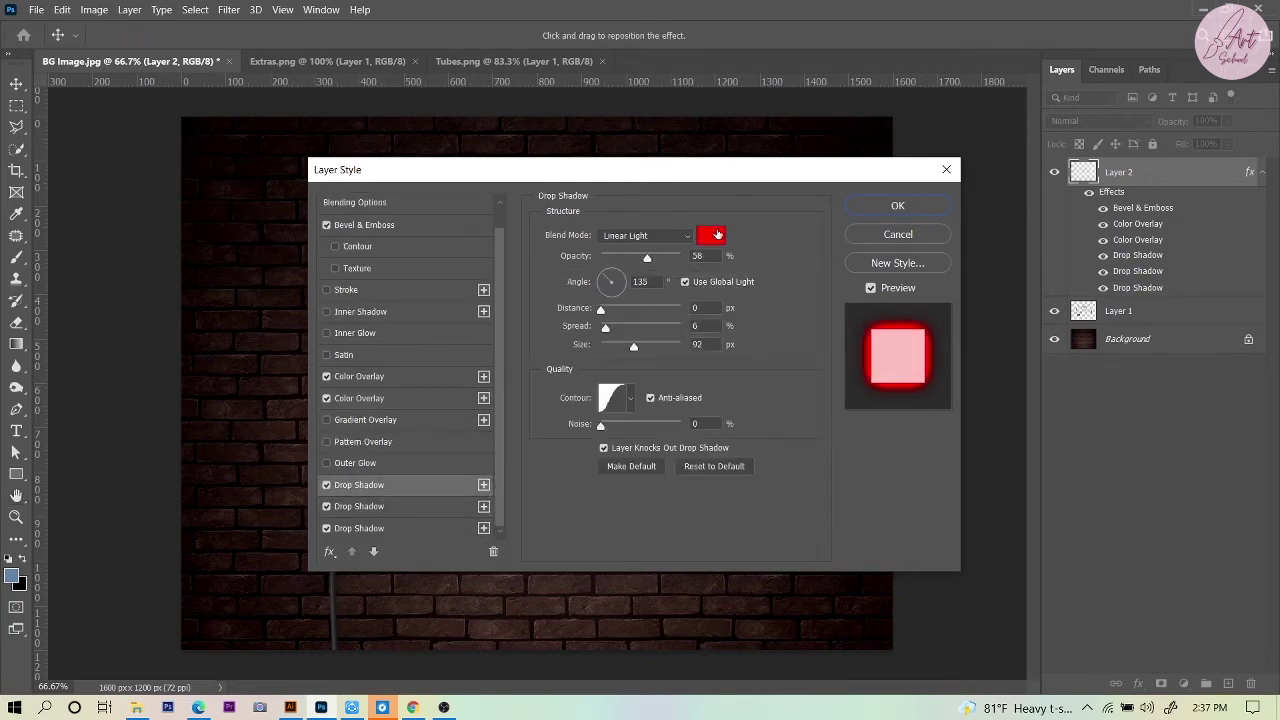
click(712, 235)
double_click(998, 400)
text(711d1d)
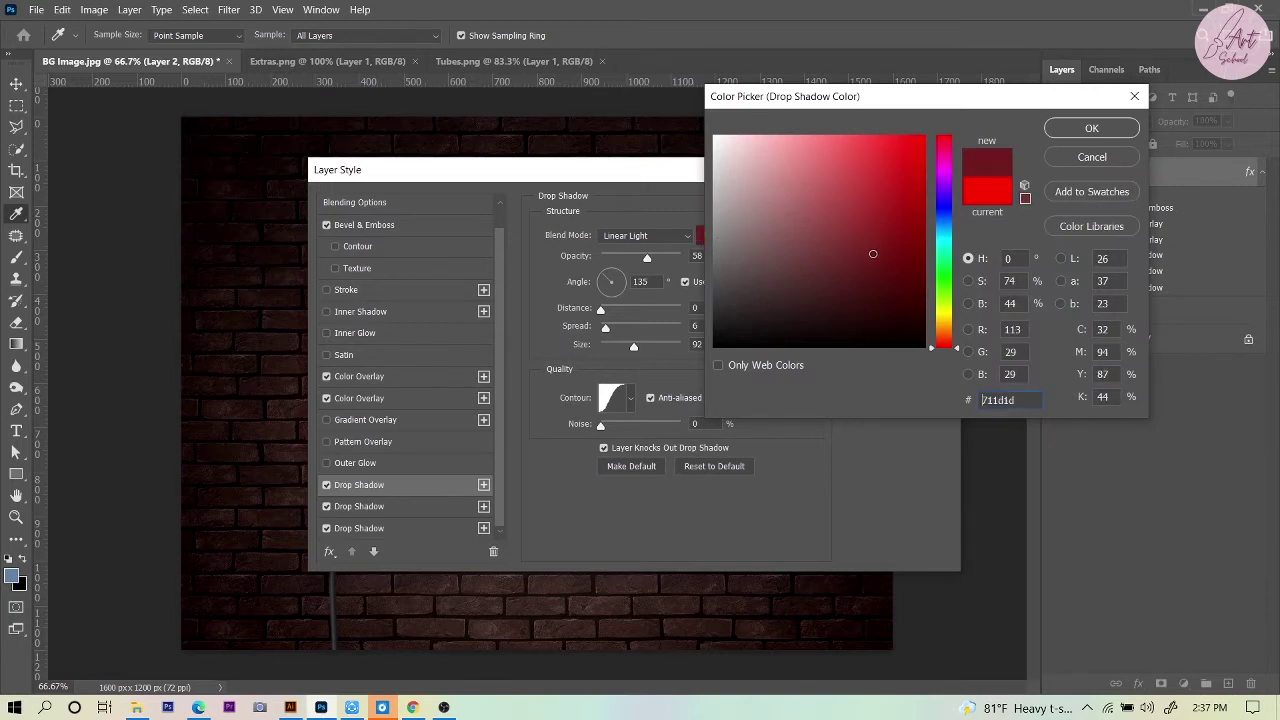
click(1060, 128)
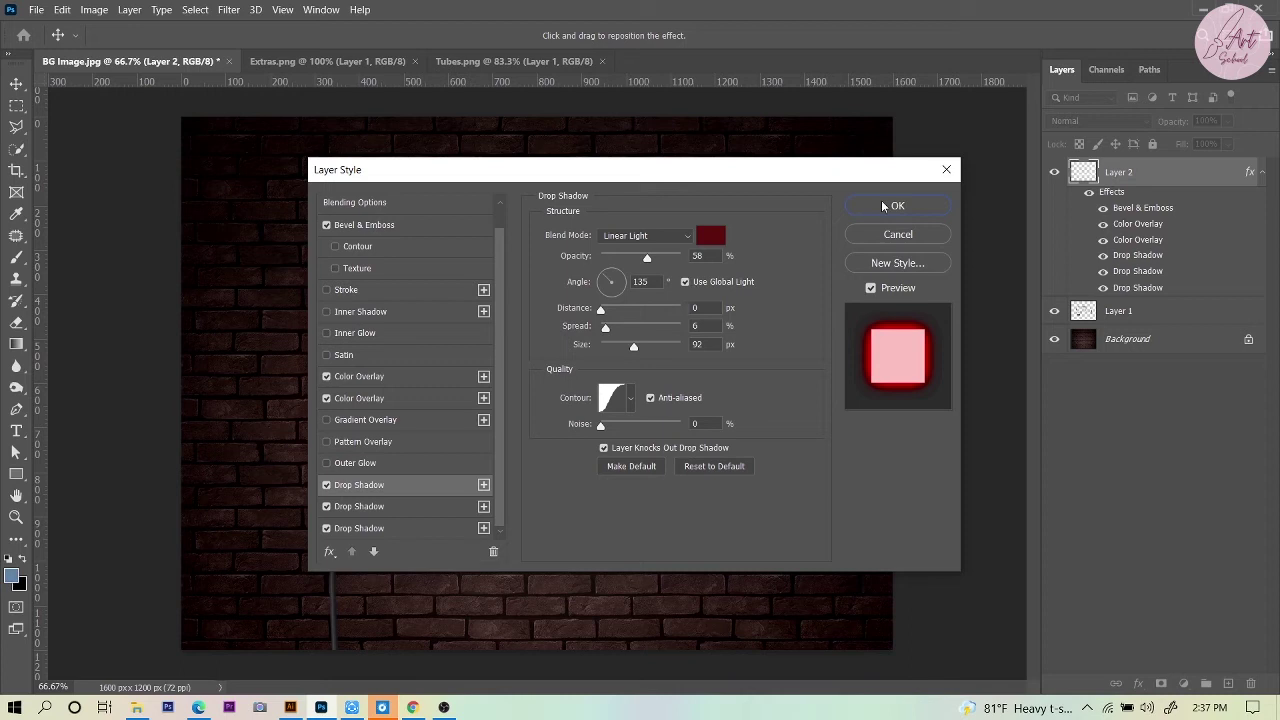
- Change the topmost drop shadow's colour to near-black #020000 and apply the layer style
click(709, 238)
text(020000)
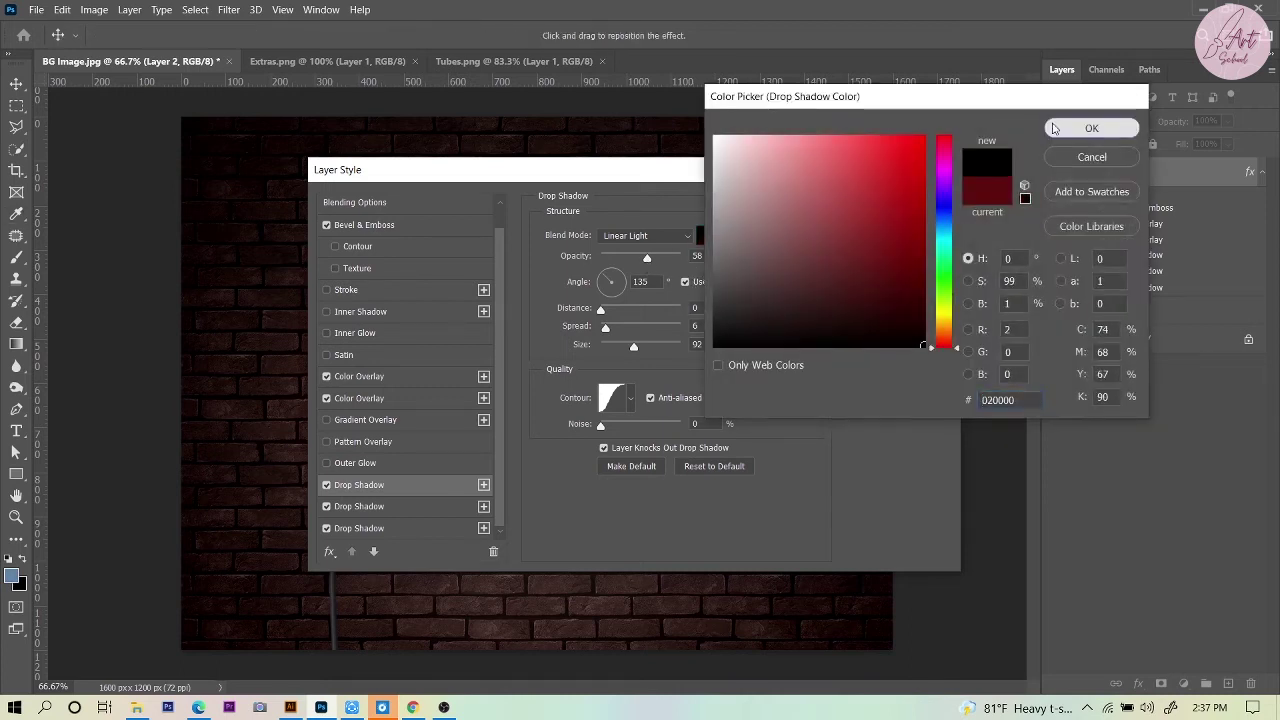
click(1053, 128)
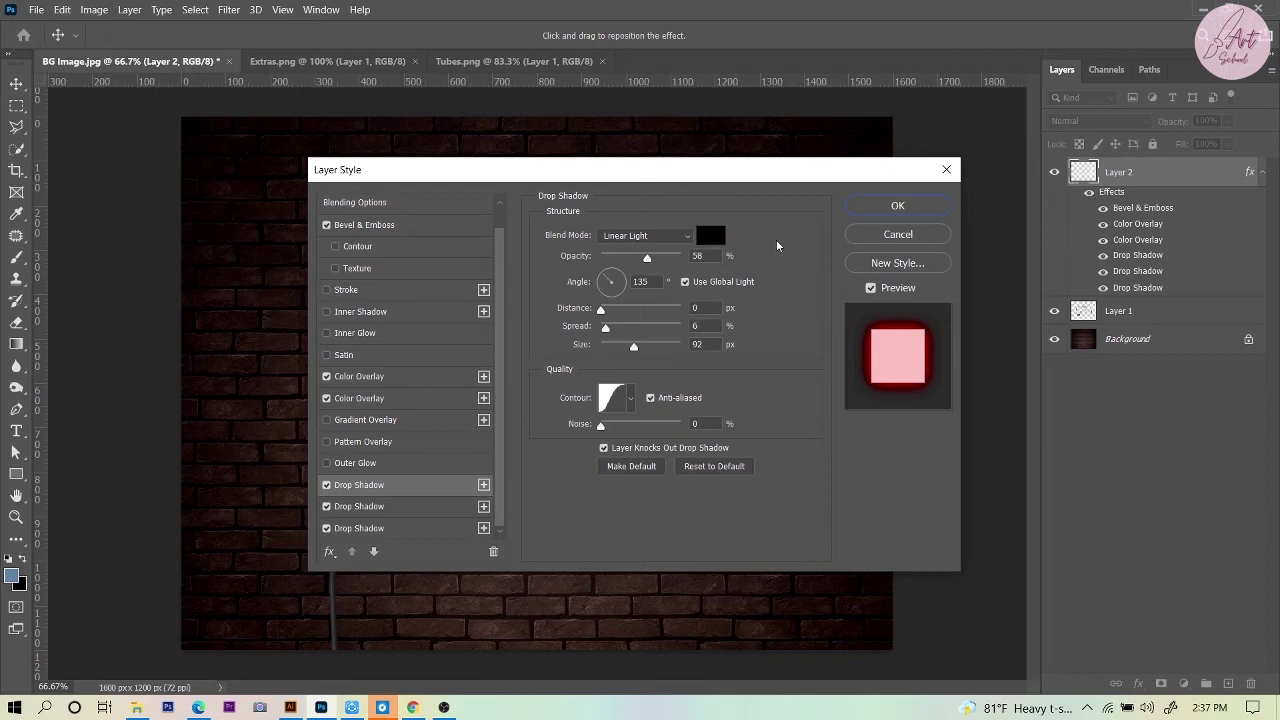
click(892, 205)
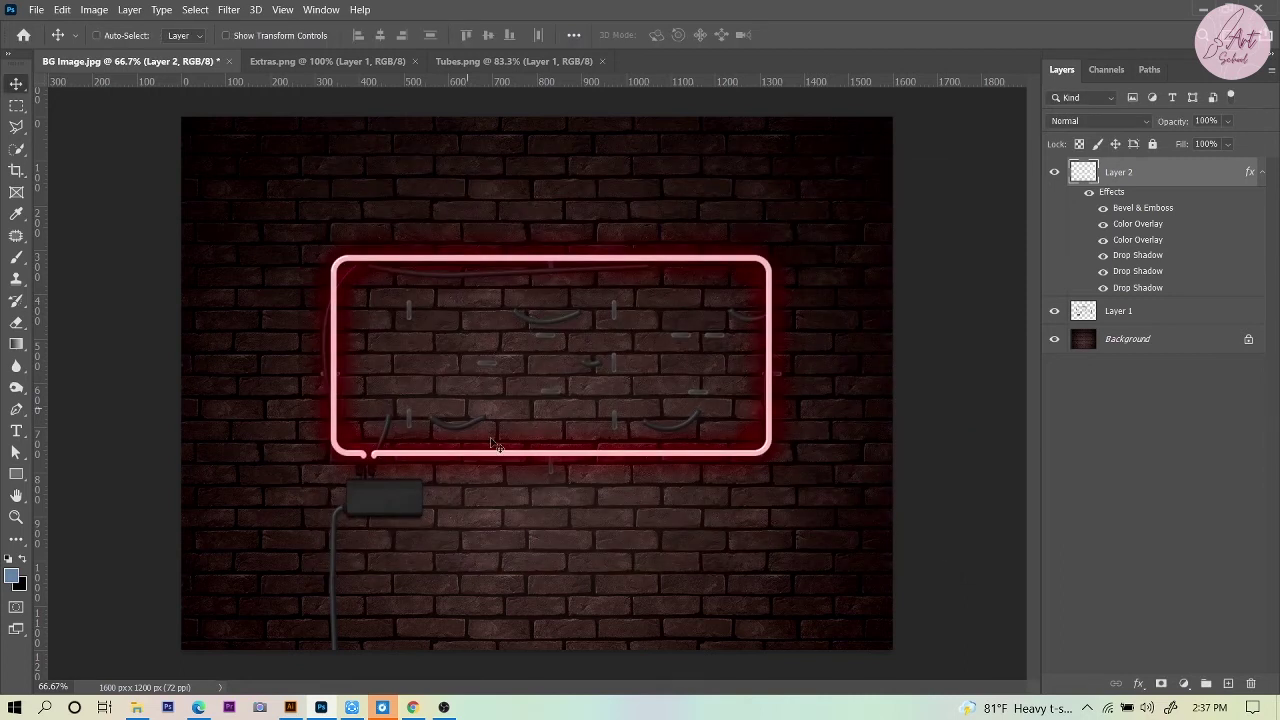
- Reopen the frame's layer style, increase the size of the red middle drop shadow and apply it
double_click(1138, 255)
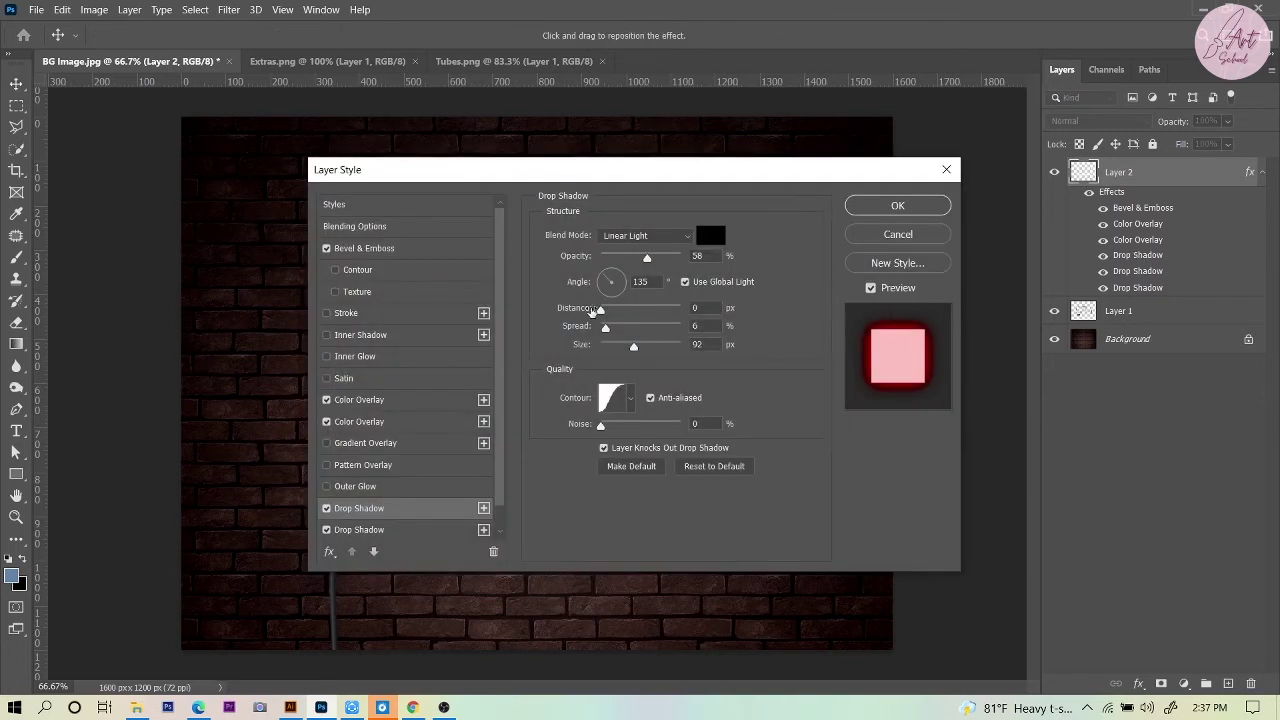
mouse_move(601, 312)
mouse_down()
mouse_move(652, 318)
mouse_move(600, 317)
mouse_up()
click(428, 529)
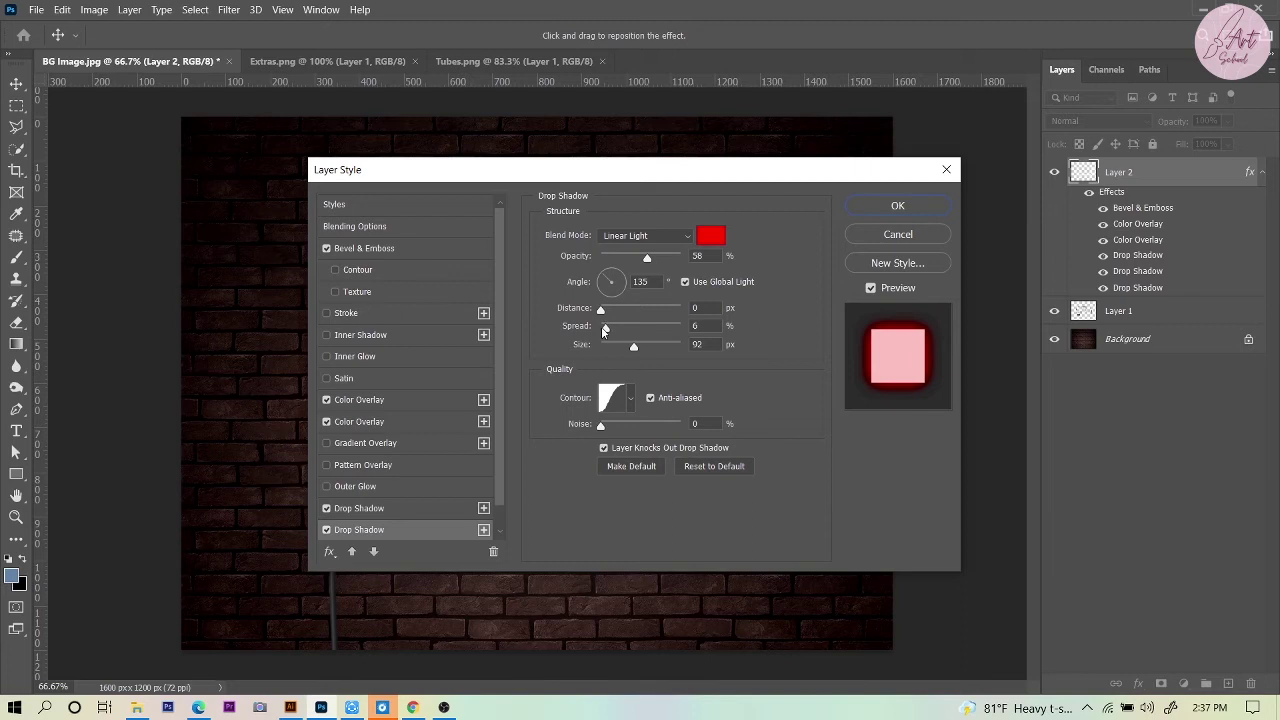
mouse_move(605, 329)
mouse_down()
mouse_move(673, 336)
mouse_move(605, 327)
mouse_up()
click(606, 326)
drag(631, 343, 650, 348)
click(858, 206)
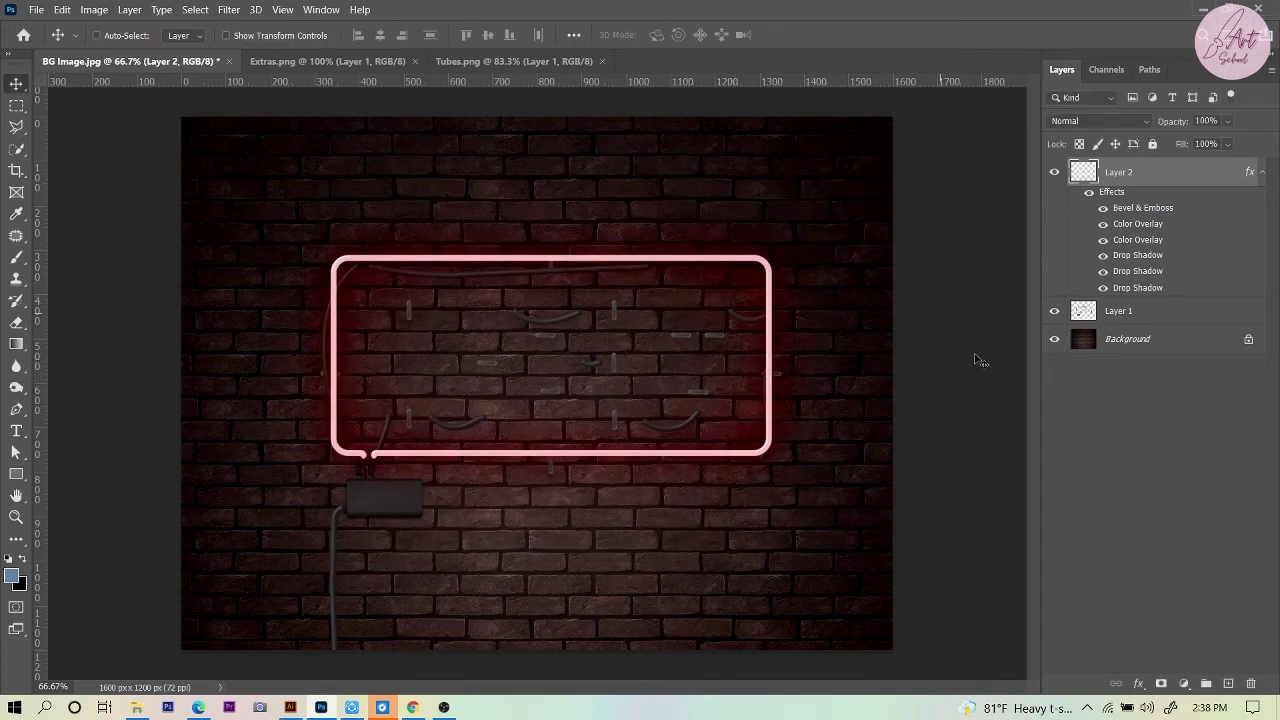
- Reopen the frame's layer style and set the red middle drop shadow's size to 59 px
double_click(1126, 257)
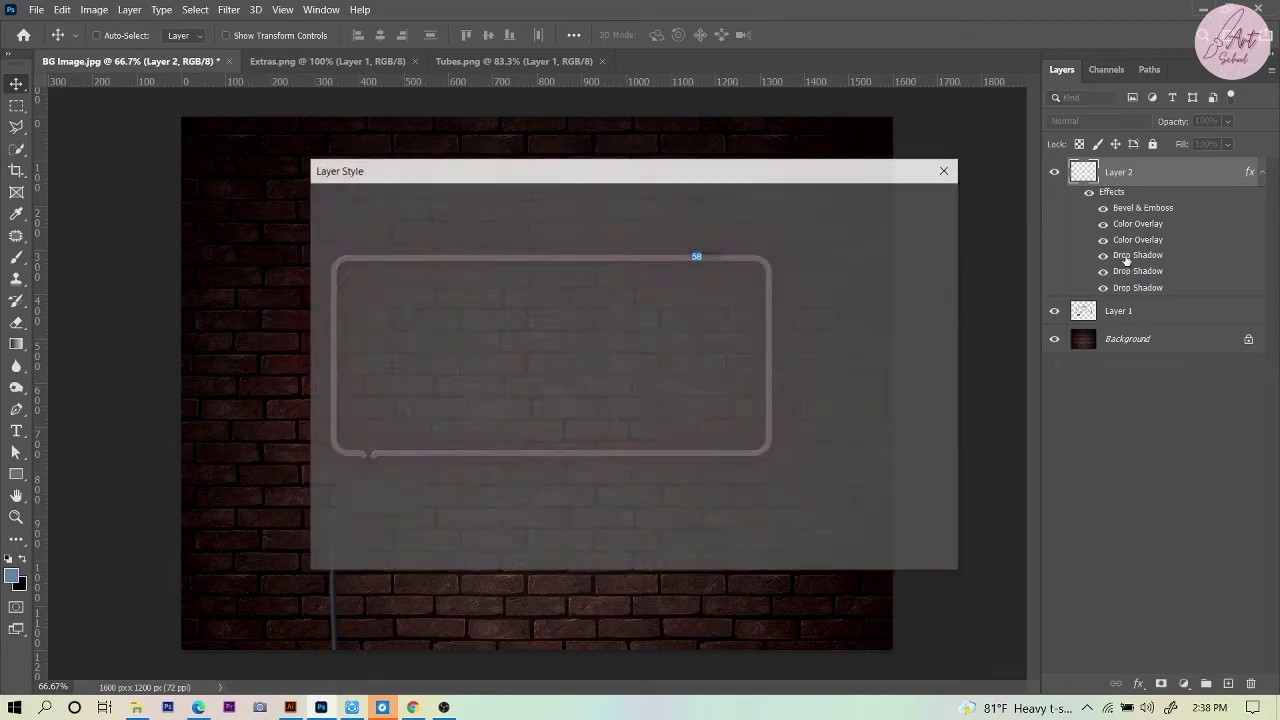
click(371, 228)
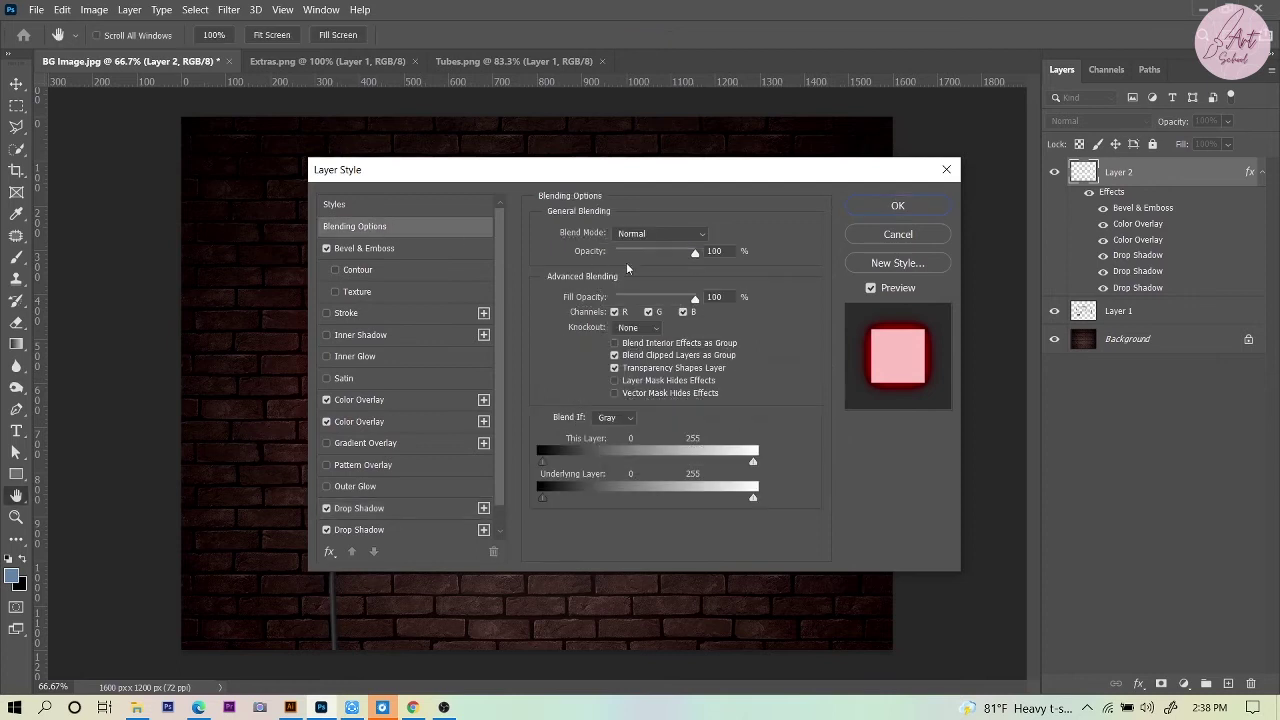
scroll(378, 490, down, 1)
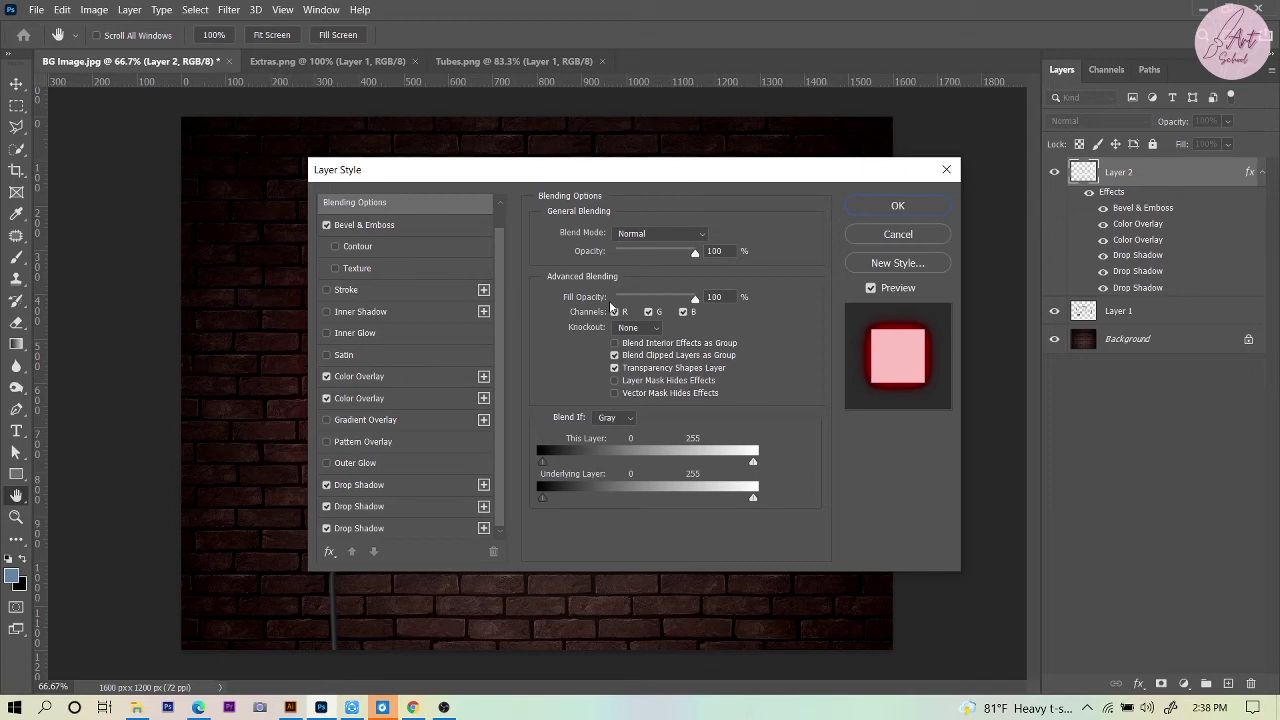
click(379, 506)
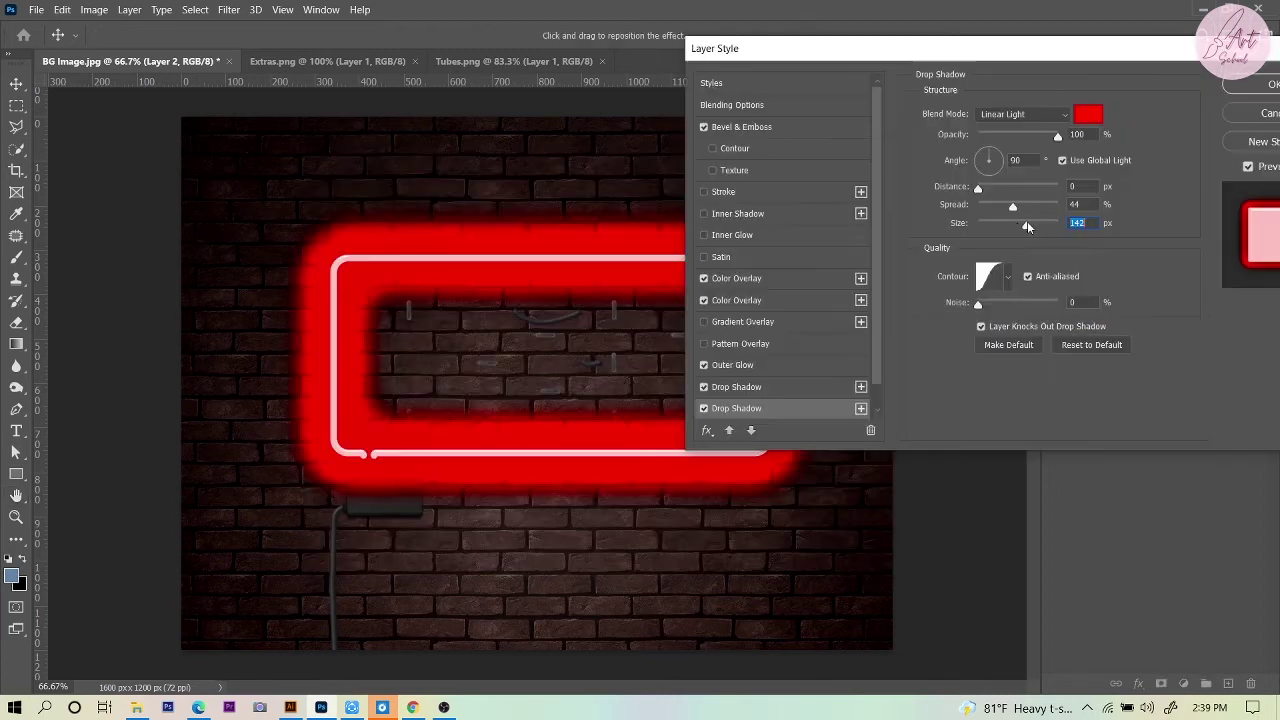
drag(1026, 226, 1001, 226)
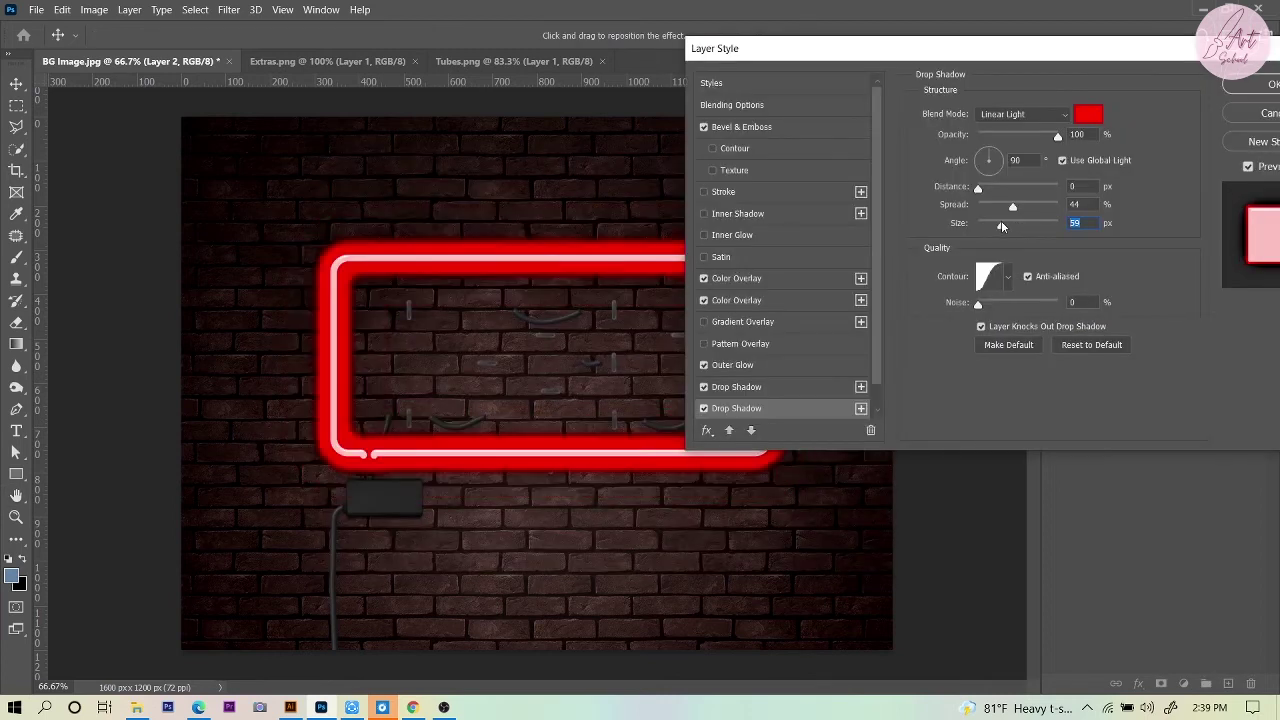
- Set the red drop shadow's spread to 16% and apply the layer style
drag(1012, 207, 1016, 207)
click(1062, 207)
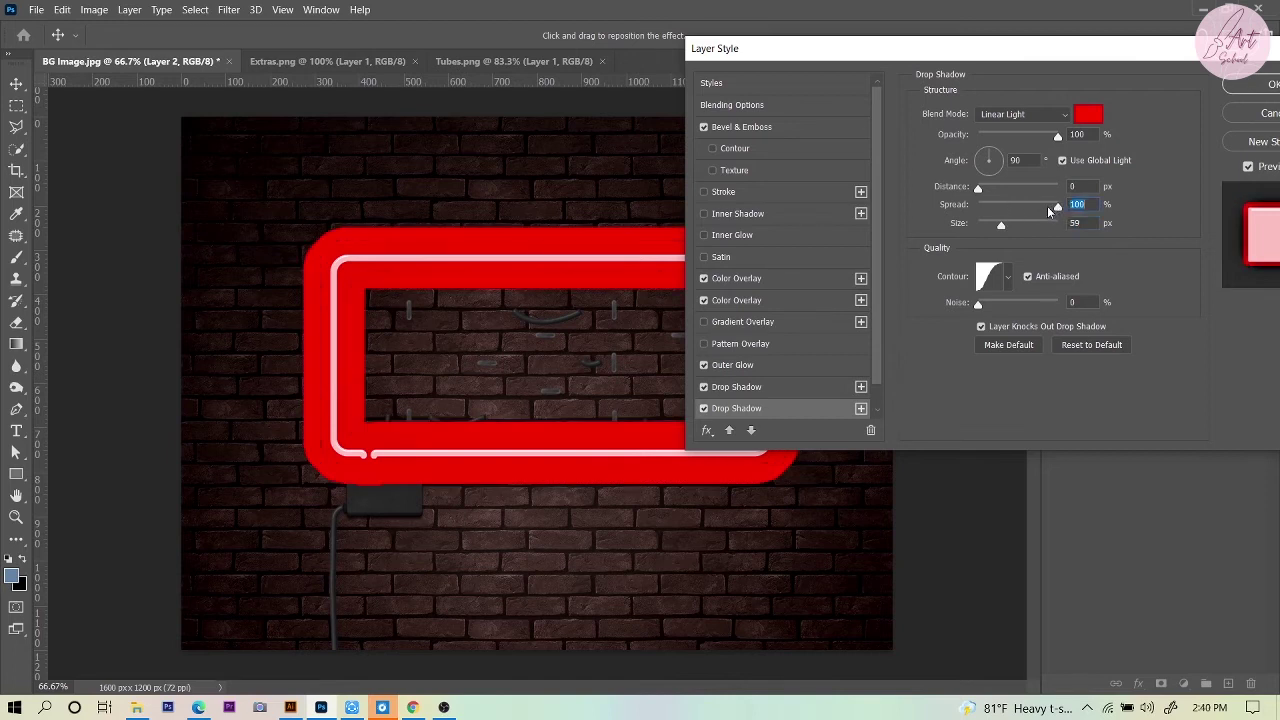
drag(1059, 204, 965, 207)
click(990, 205)
click(998, 205)
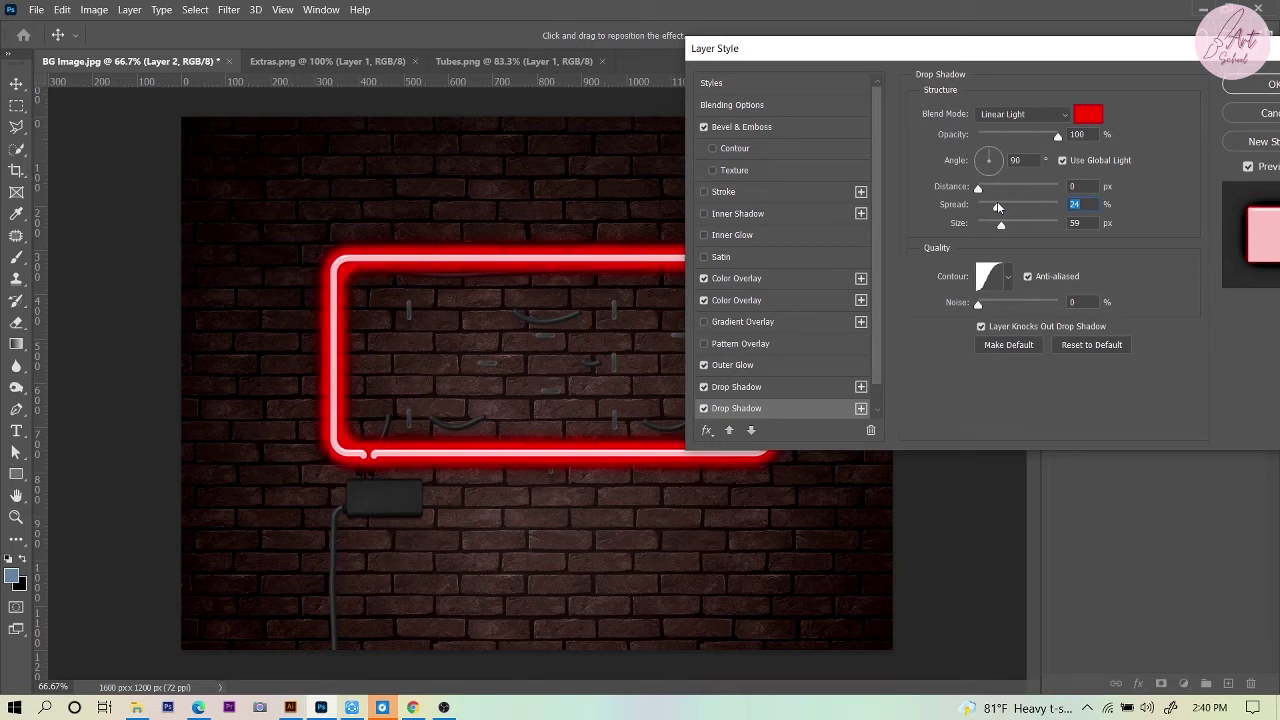
click(991, 205)
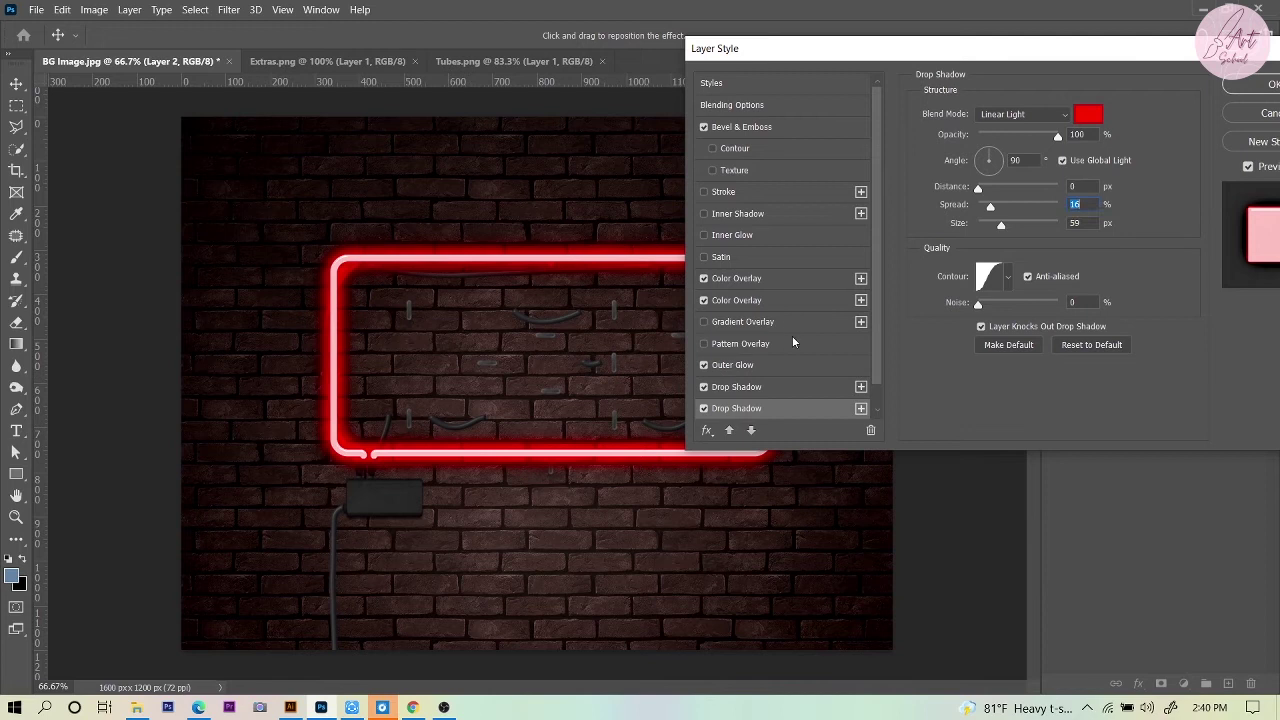
click(1260, 85)
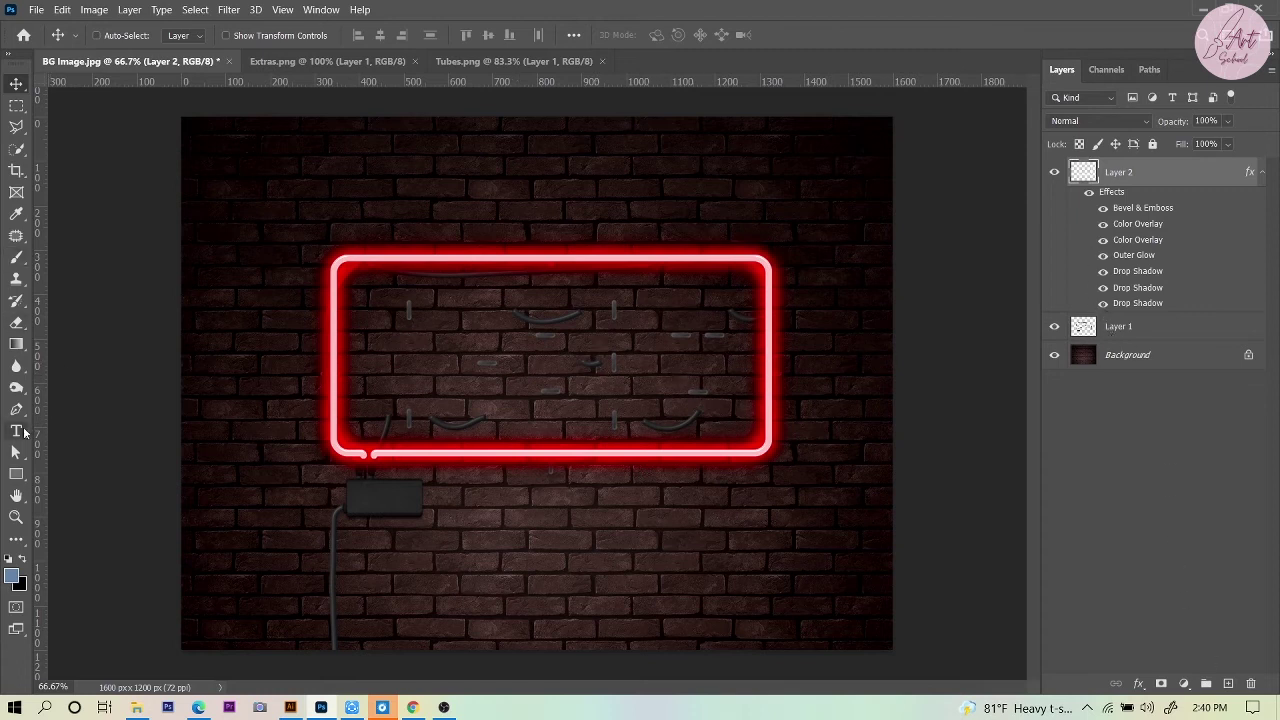
drag(24, 432, 401, 348)
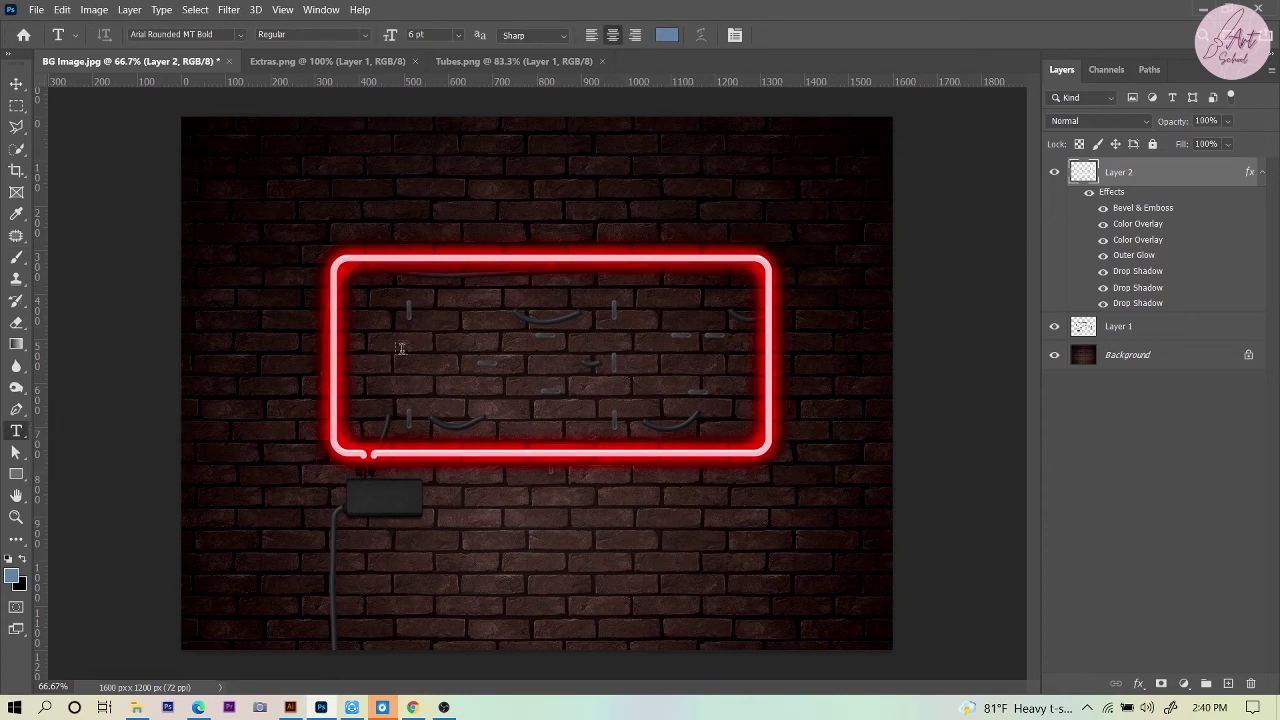
click(401, 348)
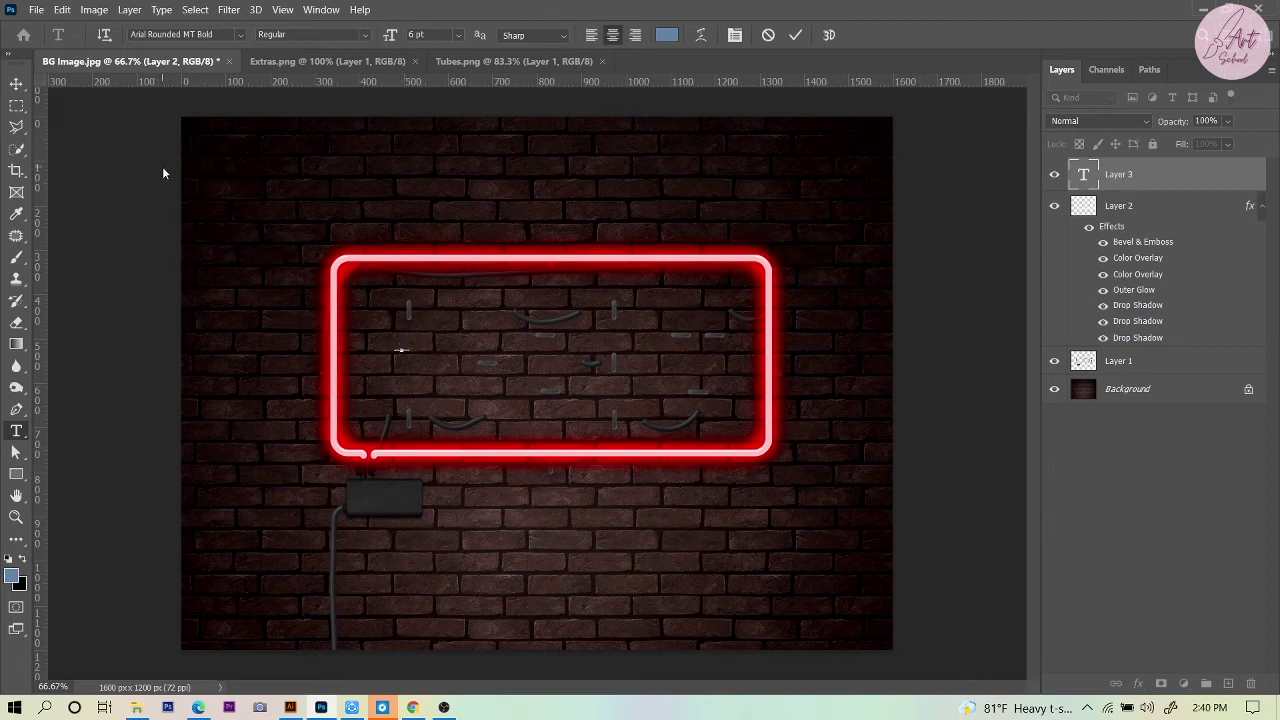
key(ctrl+v)
key(ctrl+t)
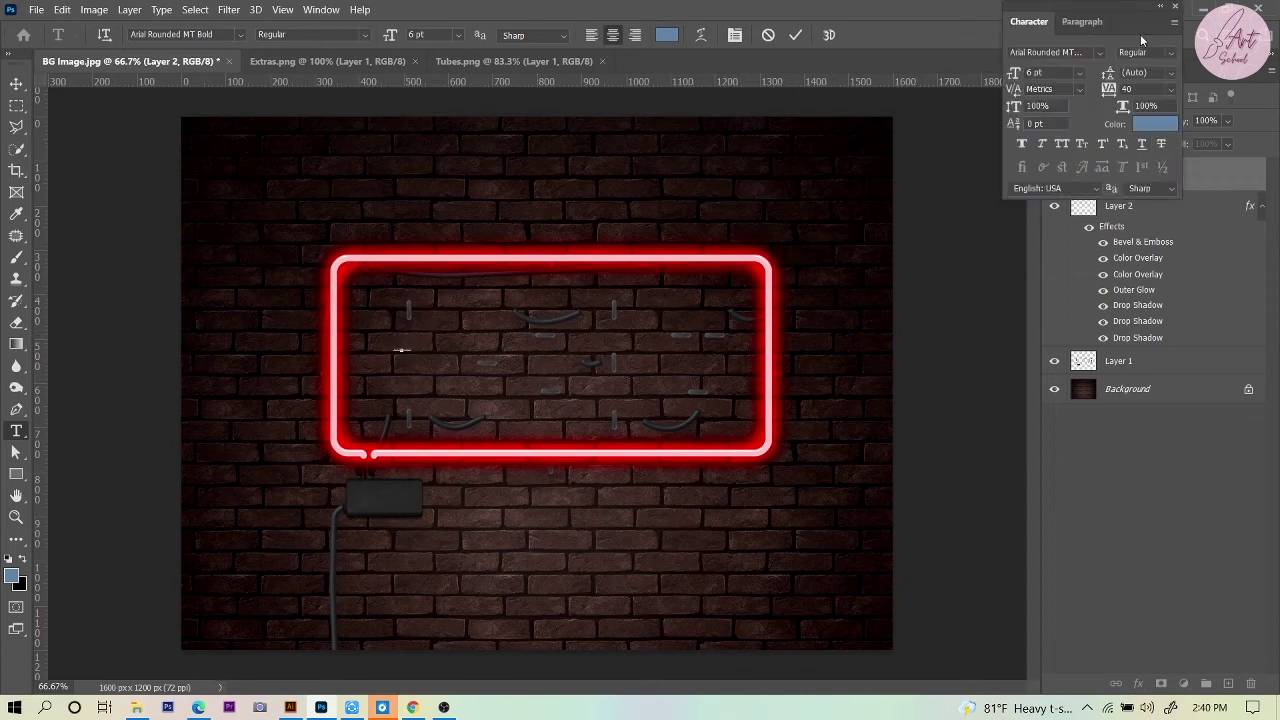
click(1176, 7)
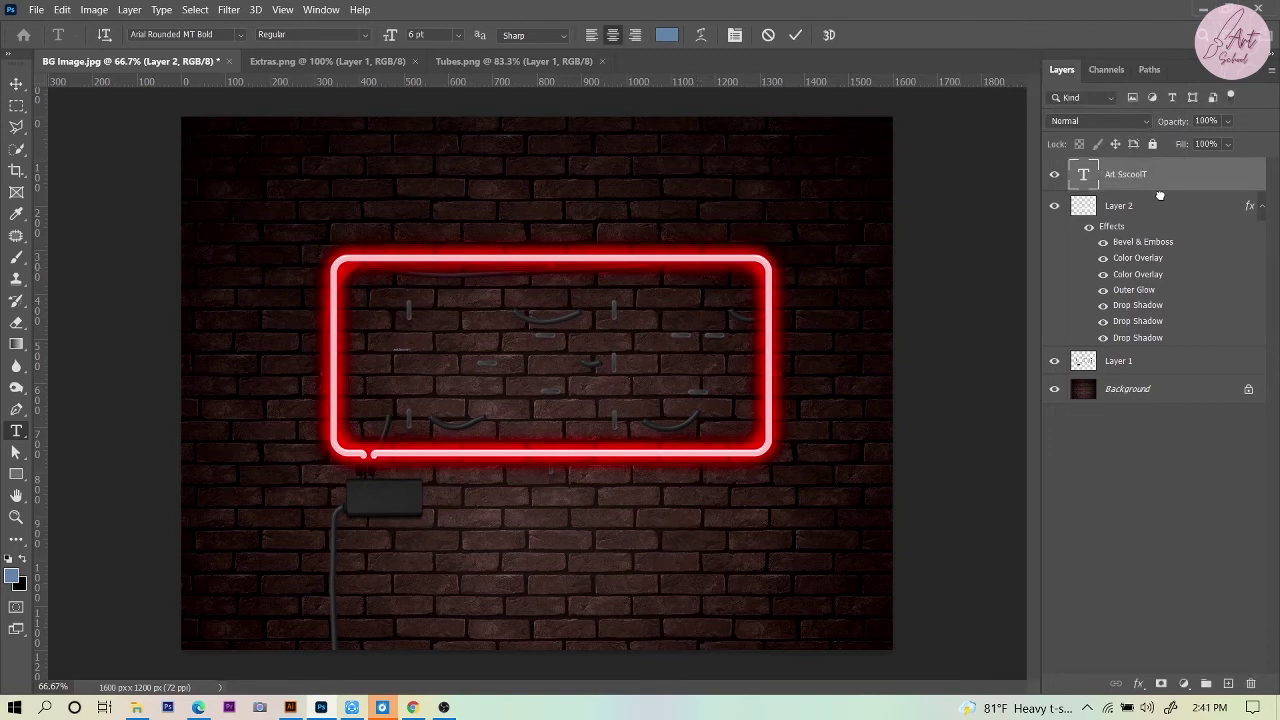
key(Escape)
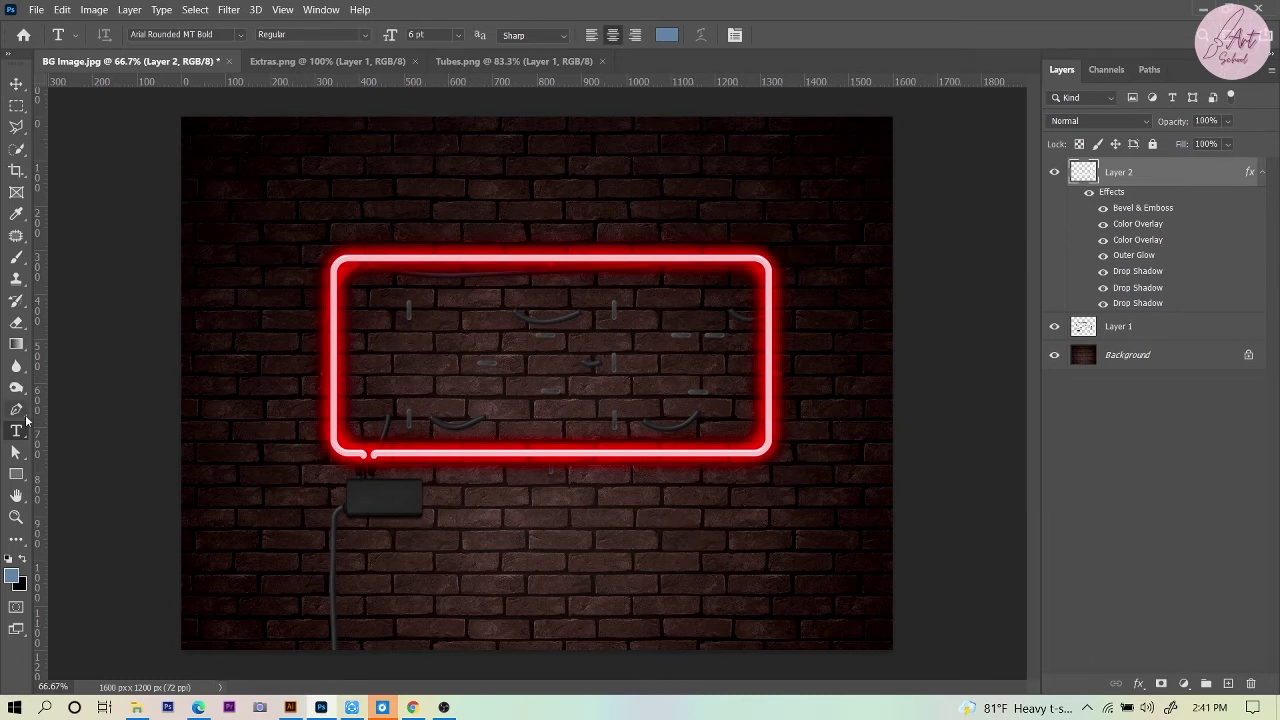
- Add the text "Art School" at 72 pt inside the neon frame
click(458, 34)
click(440, 250)
click(418, 345)
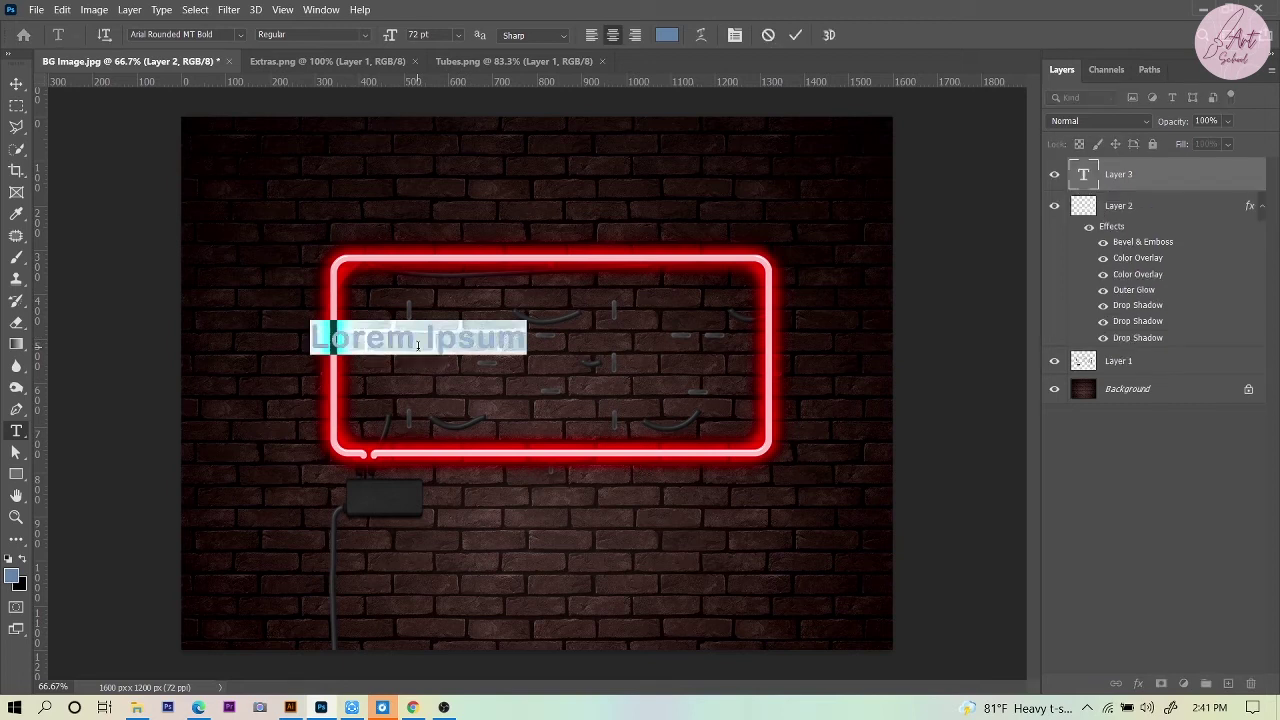
text(A)
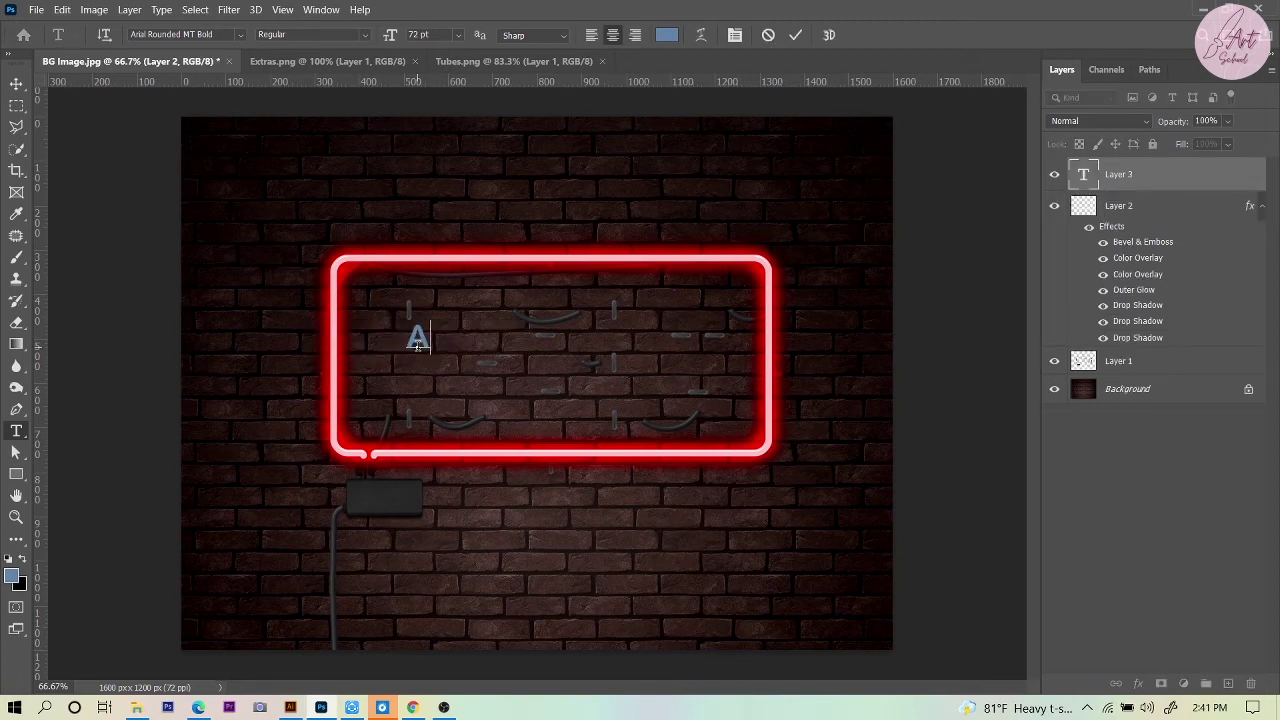
text(rt)
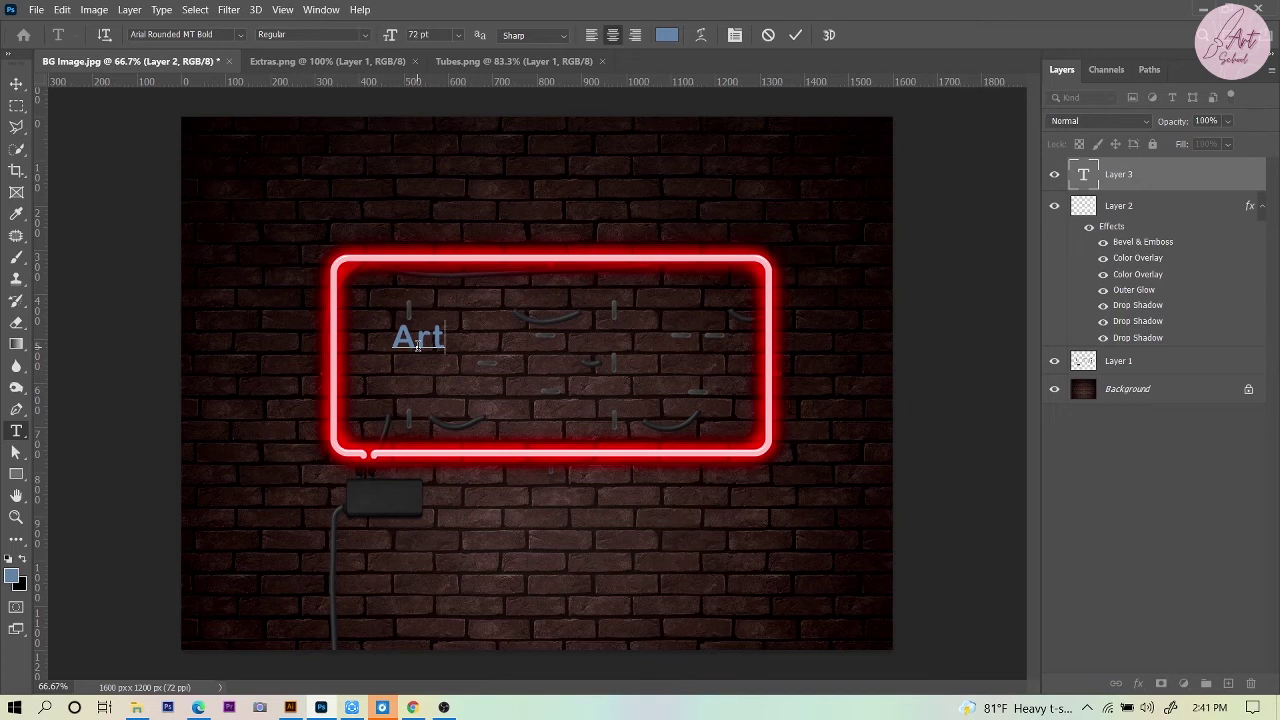
text(S)
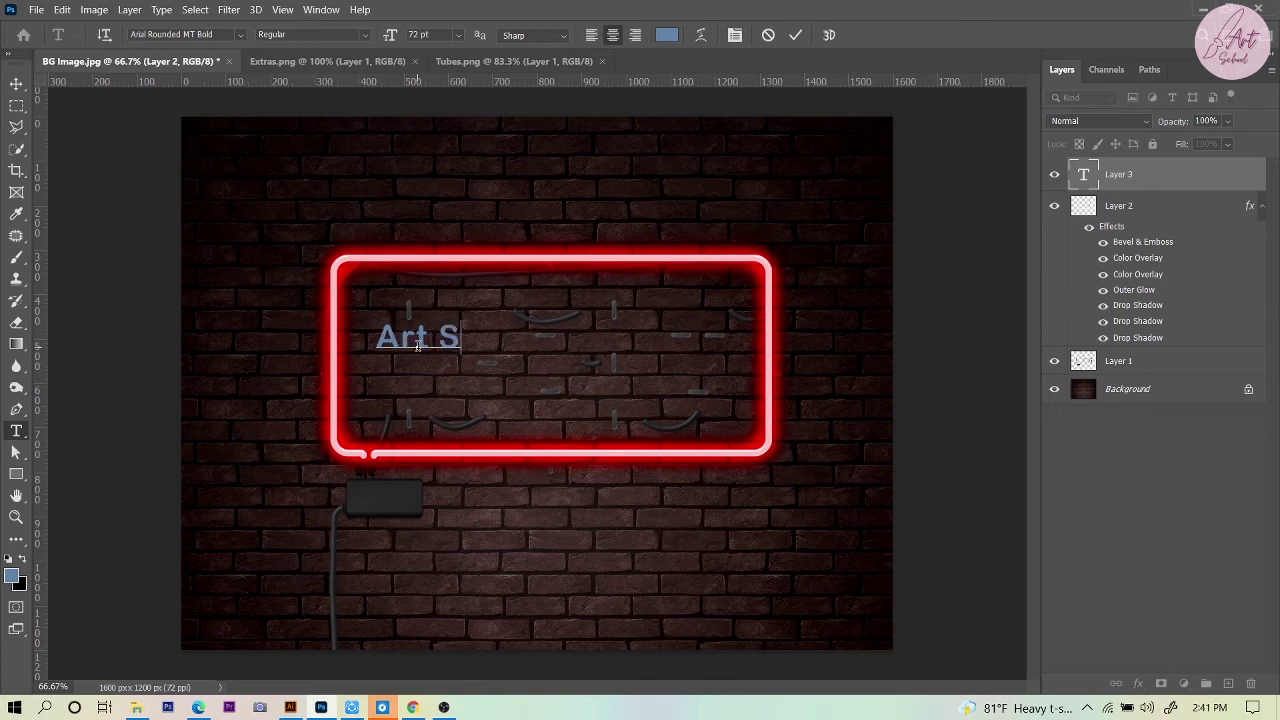
text(chool)
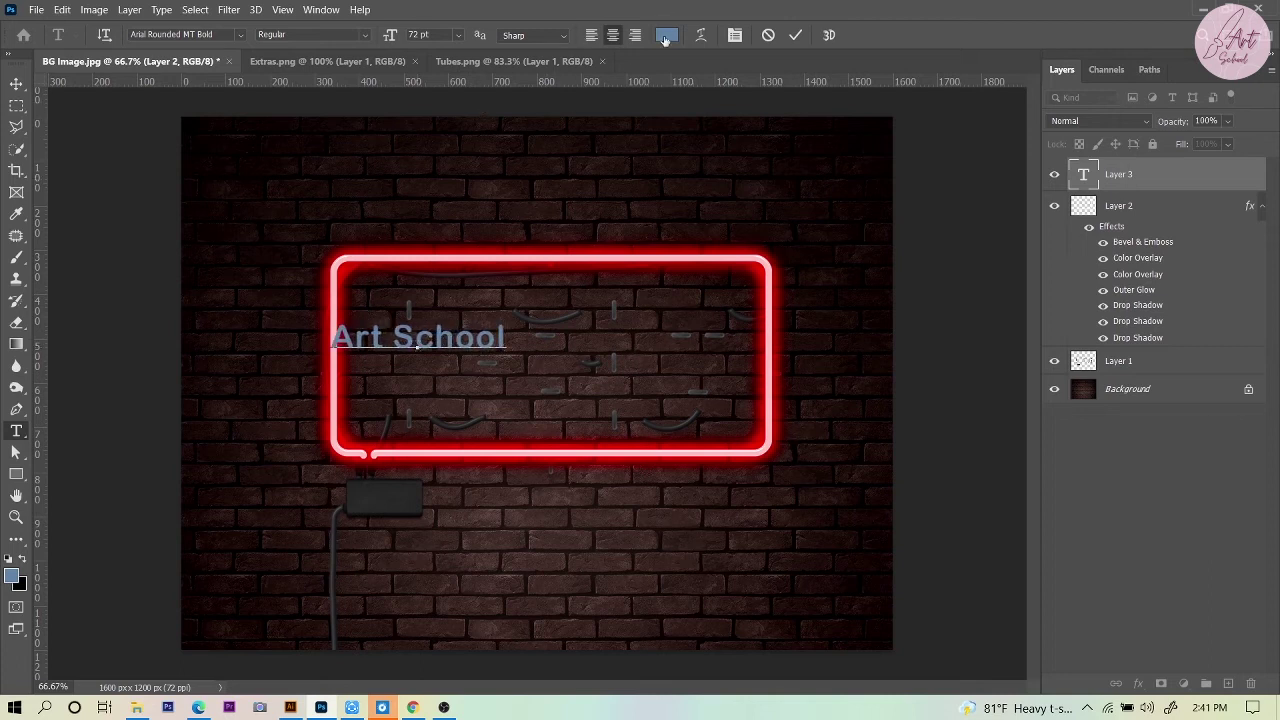
- Scale the "Art School" text to about 222% and centre it inside the neon frame
click(16, 83)
drag(391, 344, 524, 353)
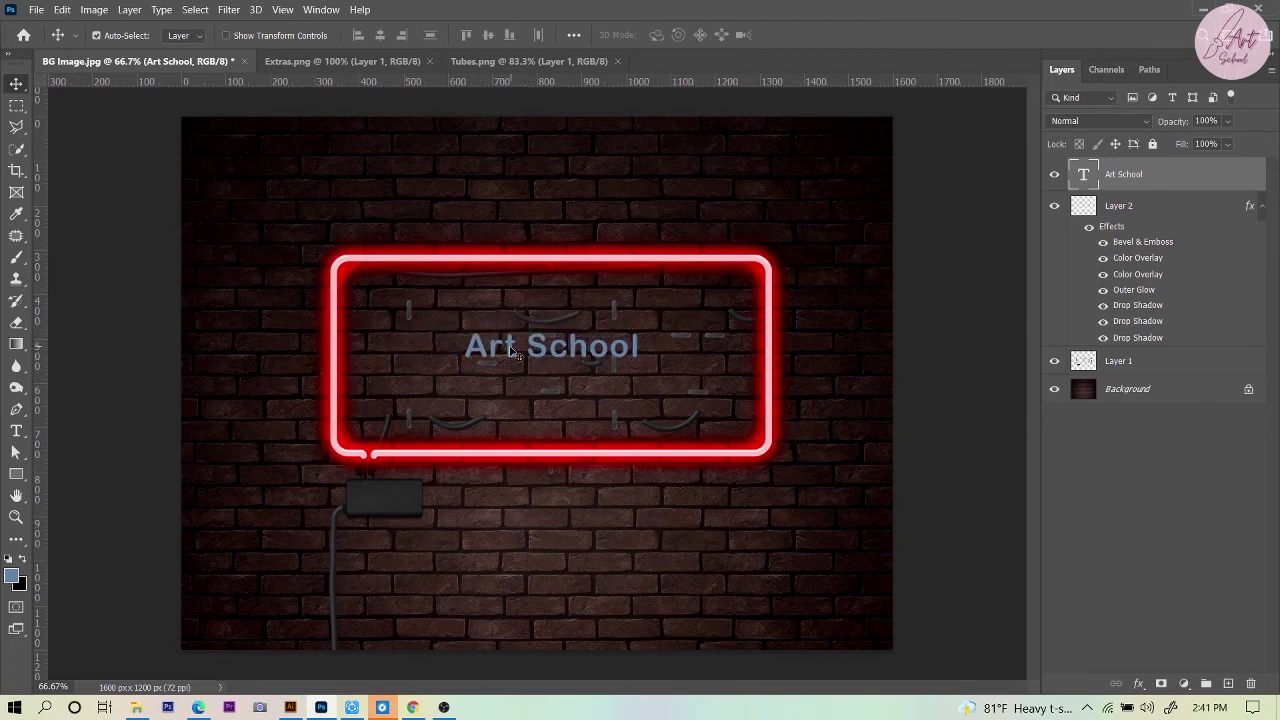
key(ctrl+t)
drag(640, 362, 764, 386)
drag(599, 361, 509, 350)
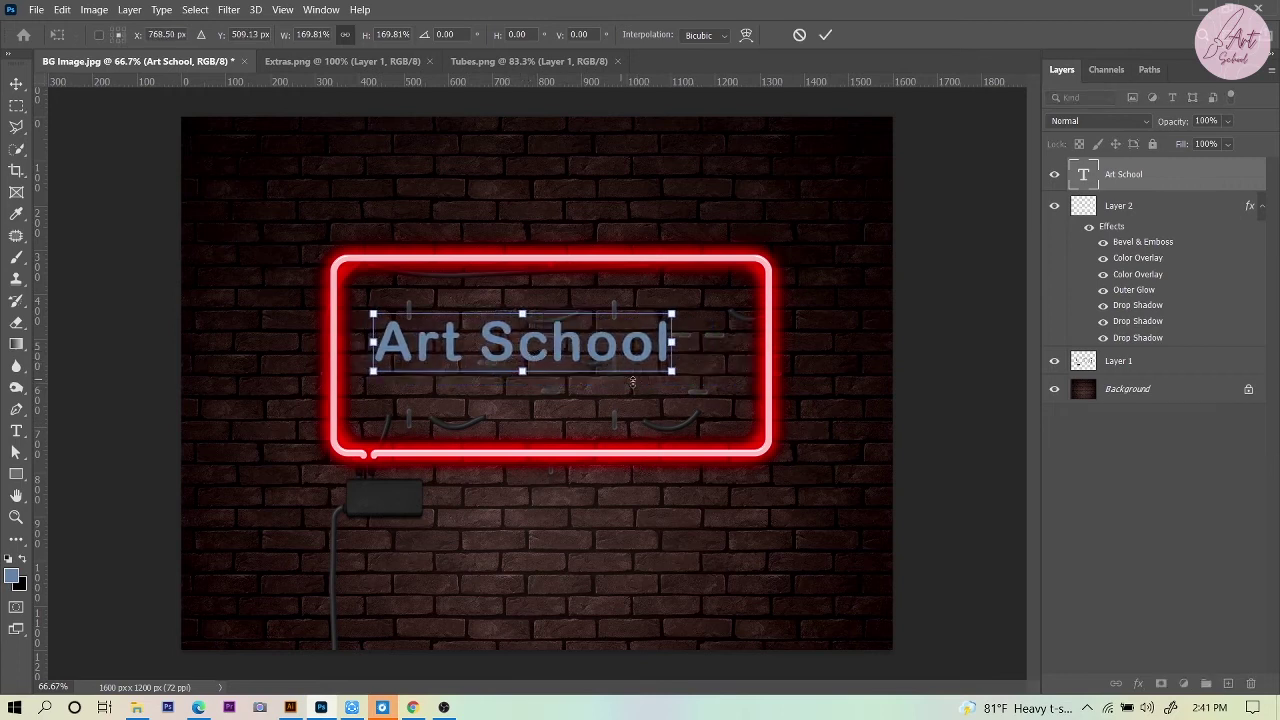
drag(671, 371, 759, 421)
mouse_move(597, 352)
mouse_down()
mouse_move(562, 358)
mouse_move(585, 356)
mouse_up()
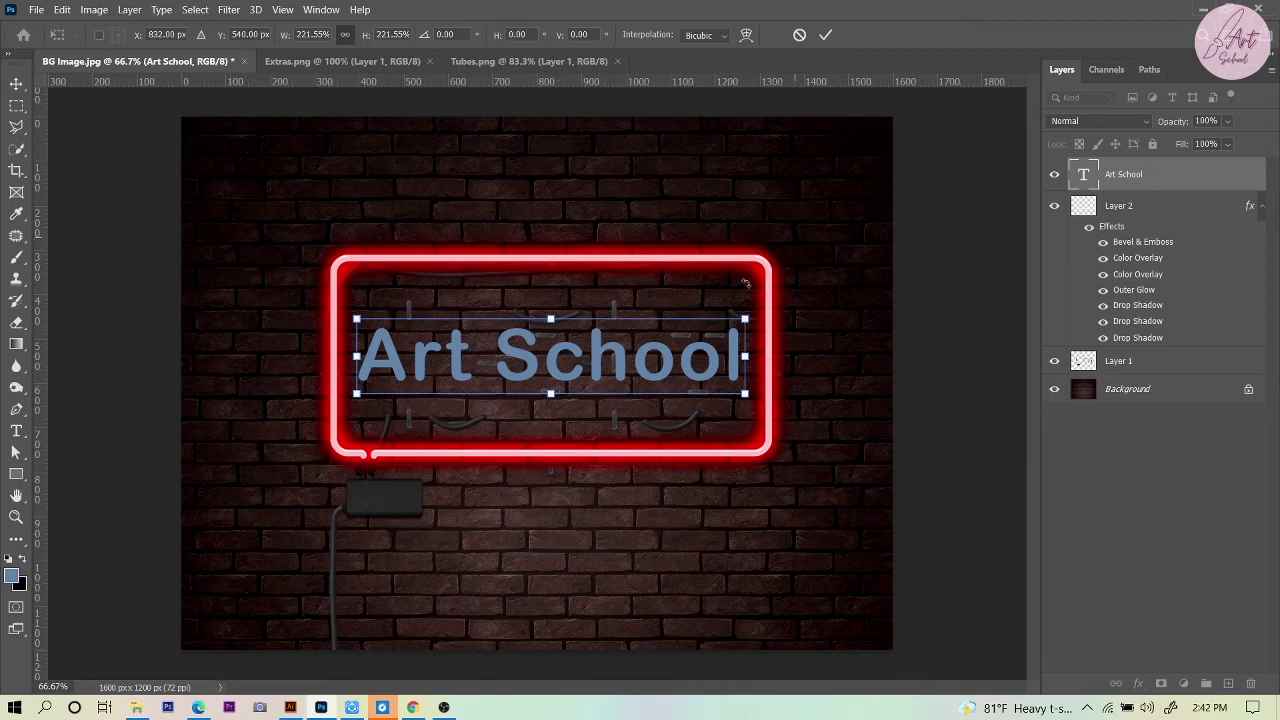
key(Return)
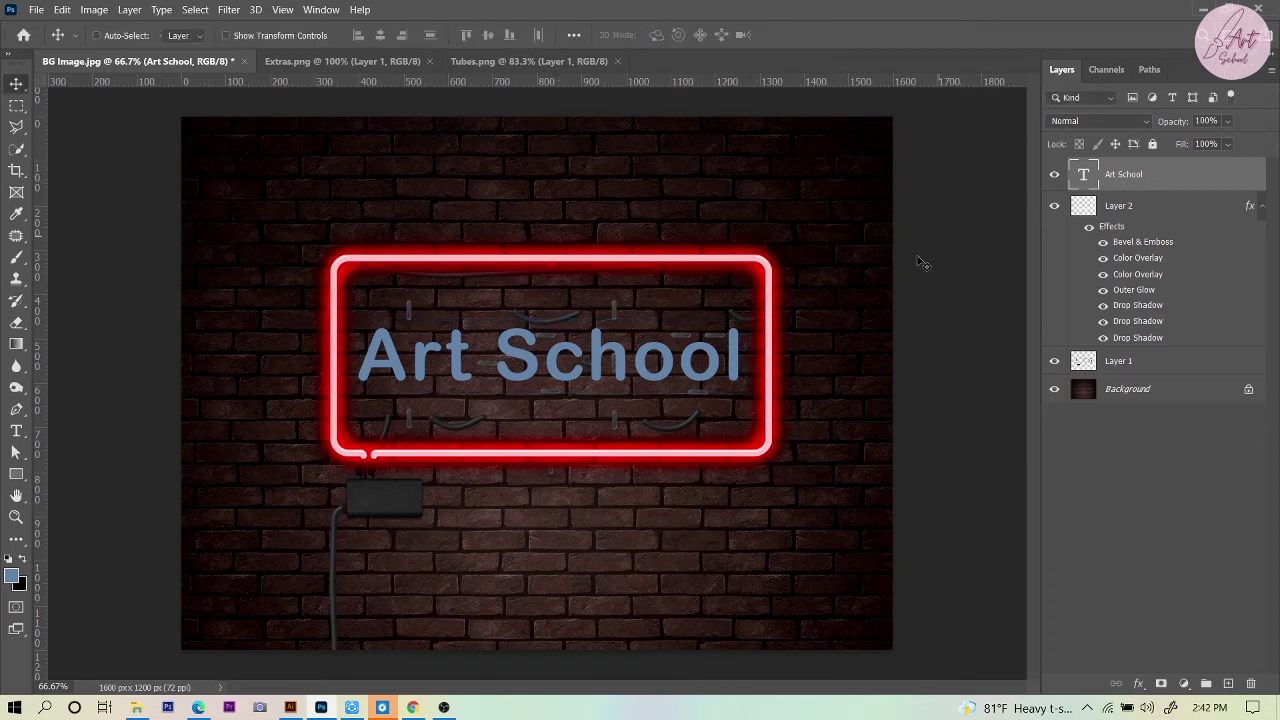
- Change the colour of the whole "Art School" text to white #ffffff
click(16, 431)
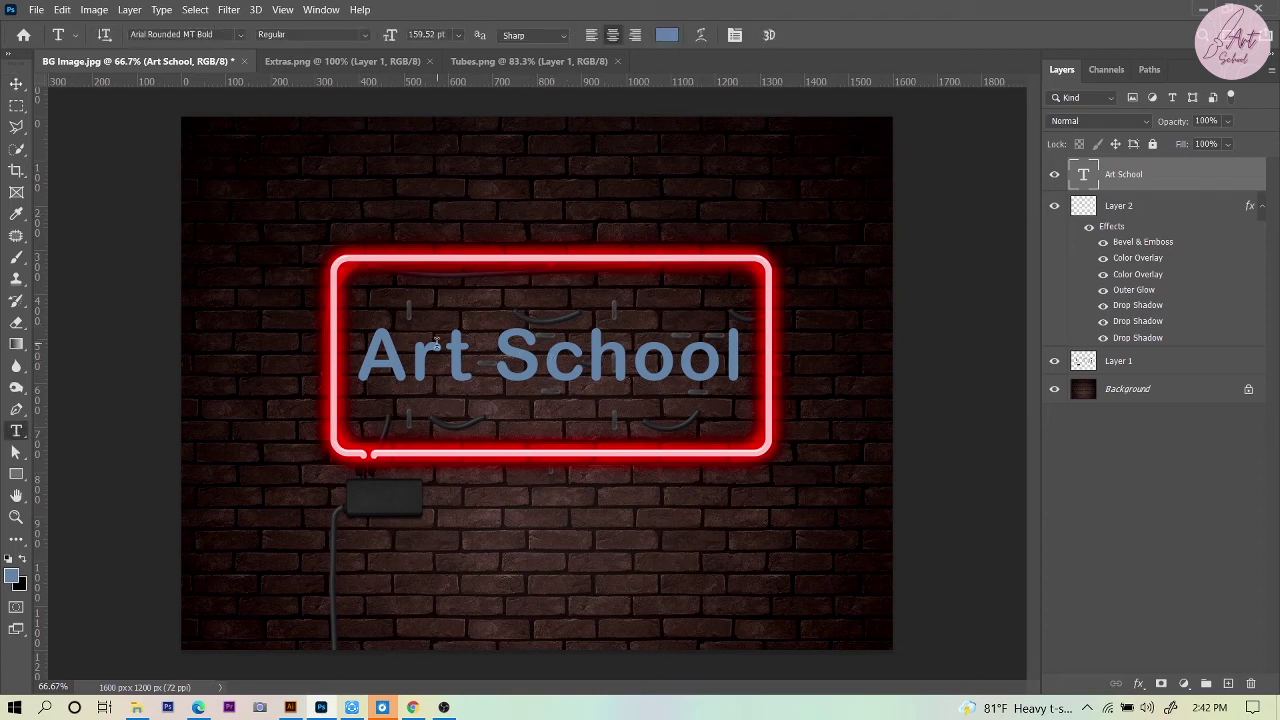
click(666, 35)
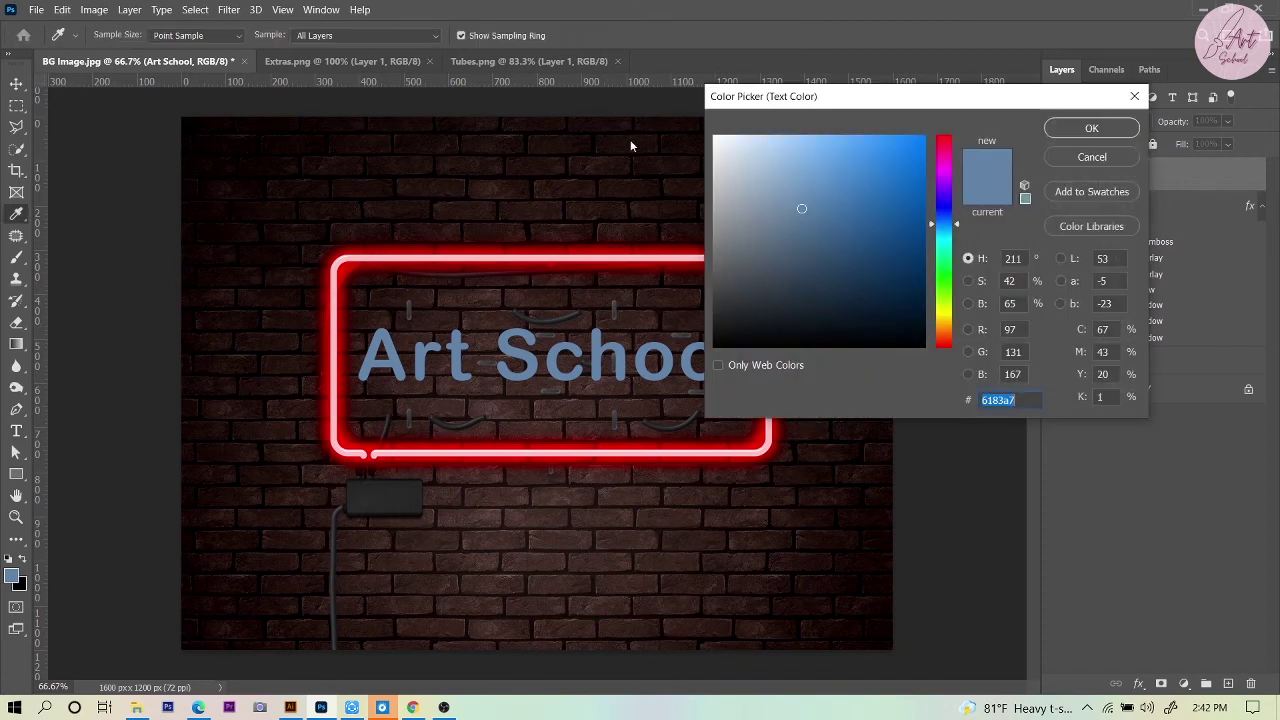
click(1073, 160)
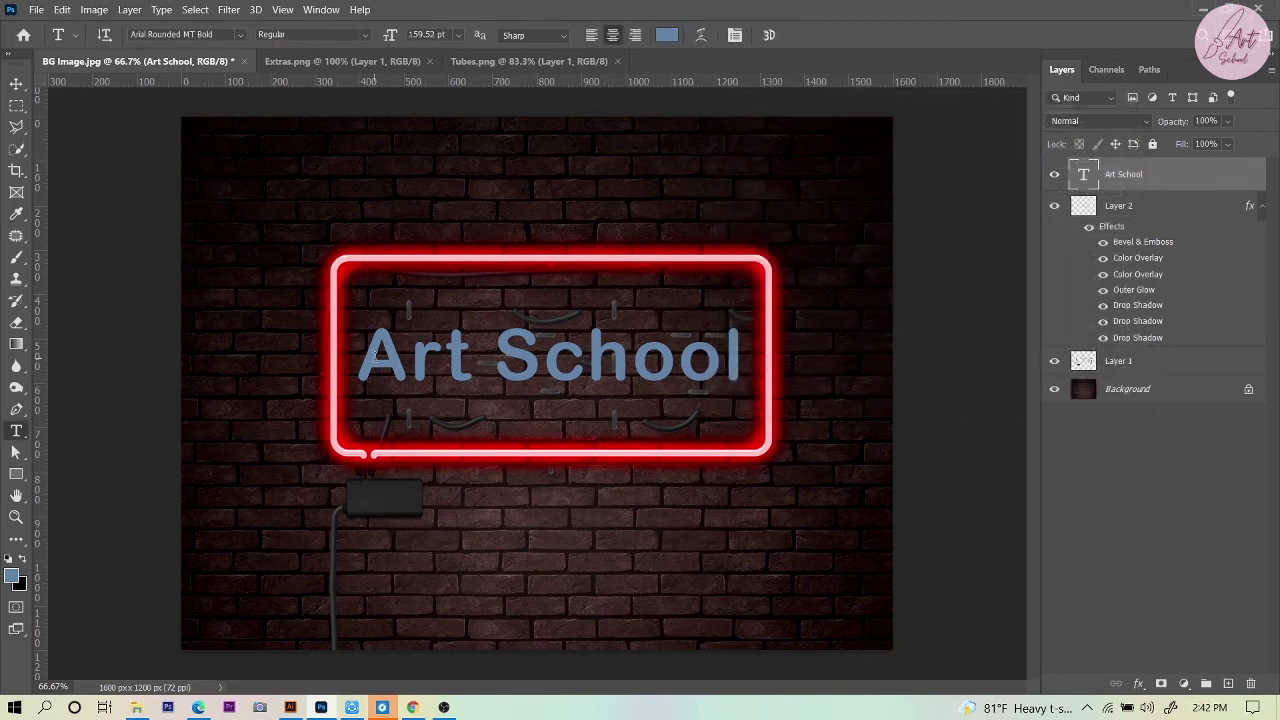
key(ctrl+a)
click(666, 35)
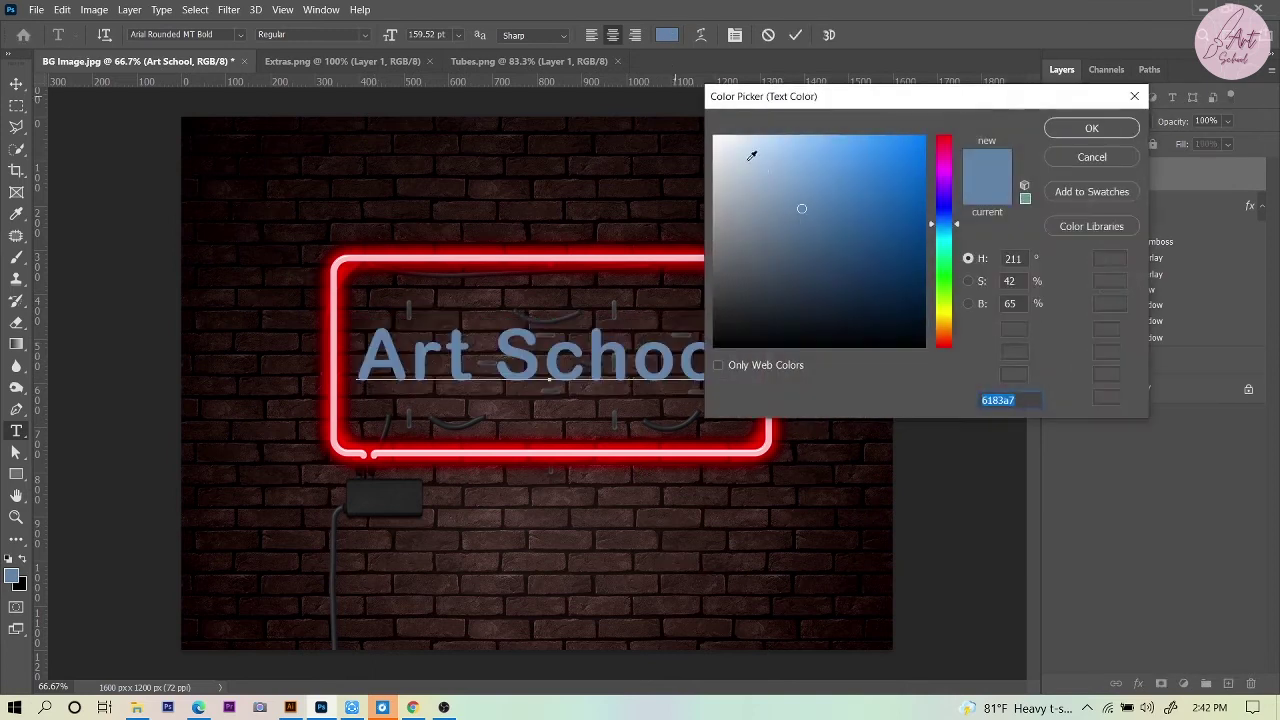
drag(696, 139, 700, 128)
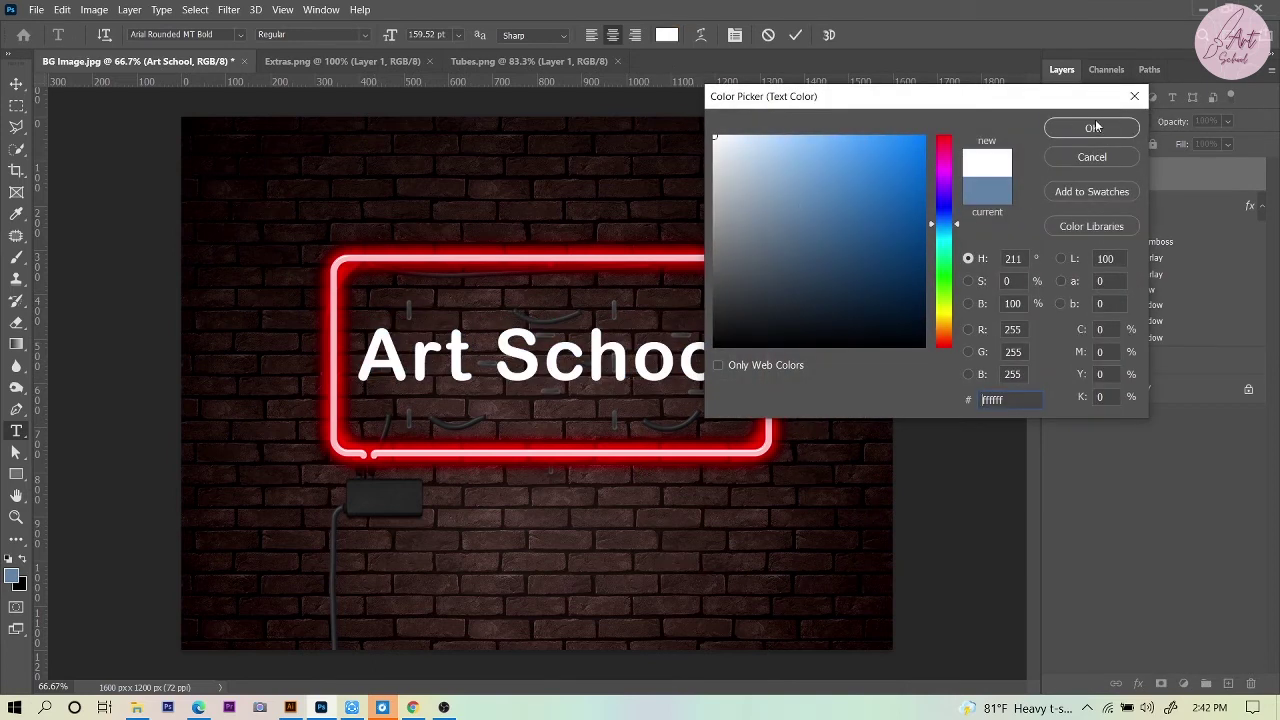
click(1086, 127)
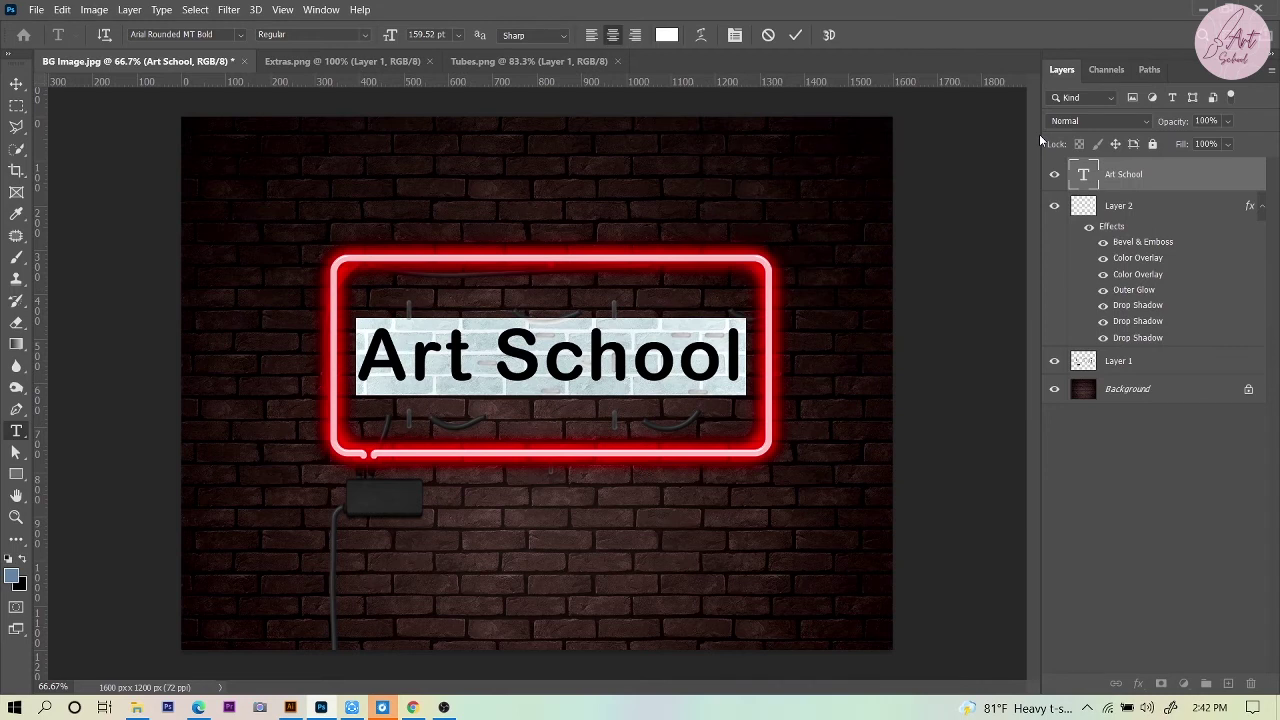
click(16, 83)
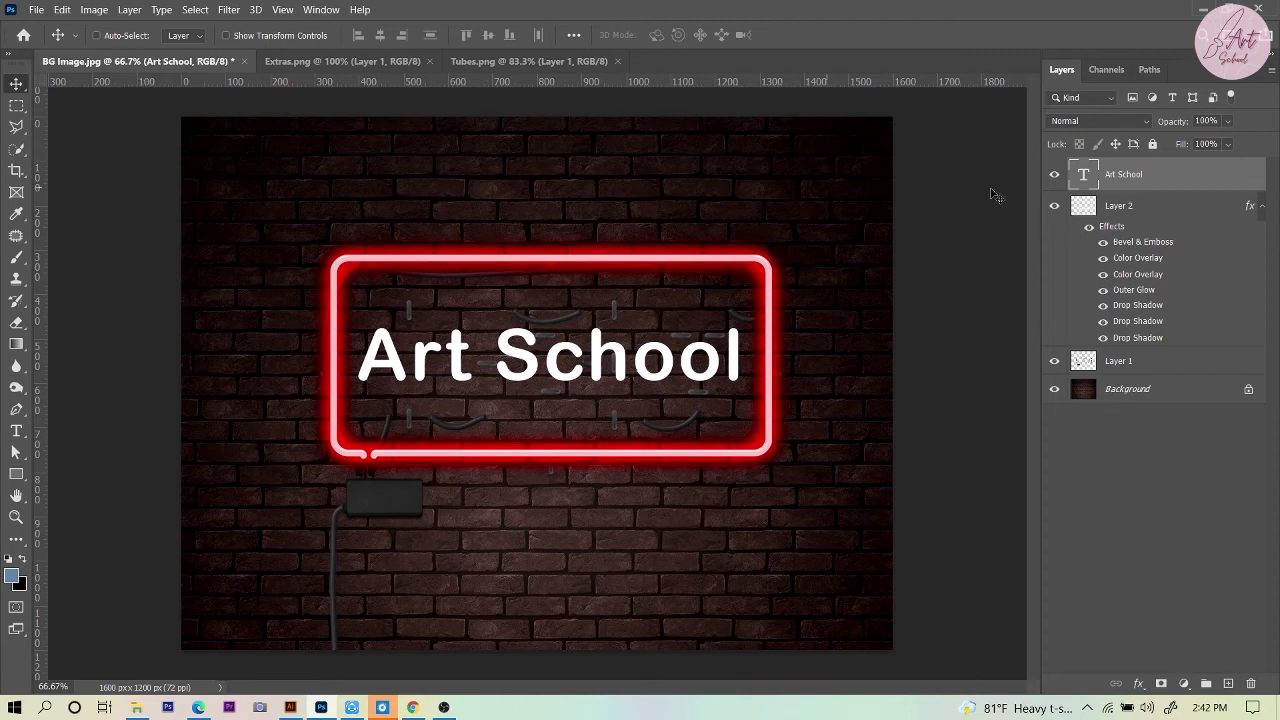
- Open the text layer's blending options and enable the topmost drop shadow with the light pink colour #ffb9b9
right_click(1137, 176)
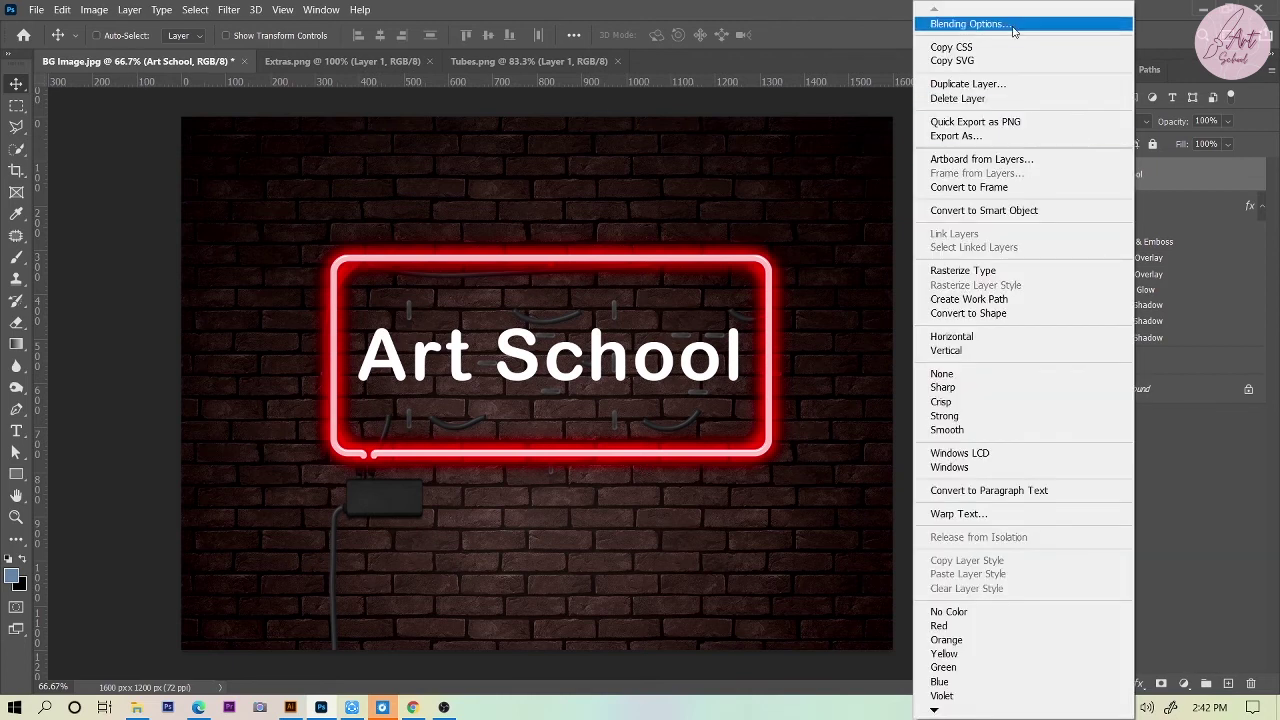
click(873, 150)
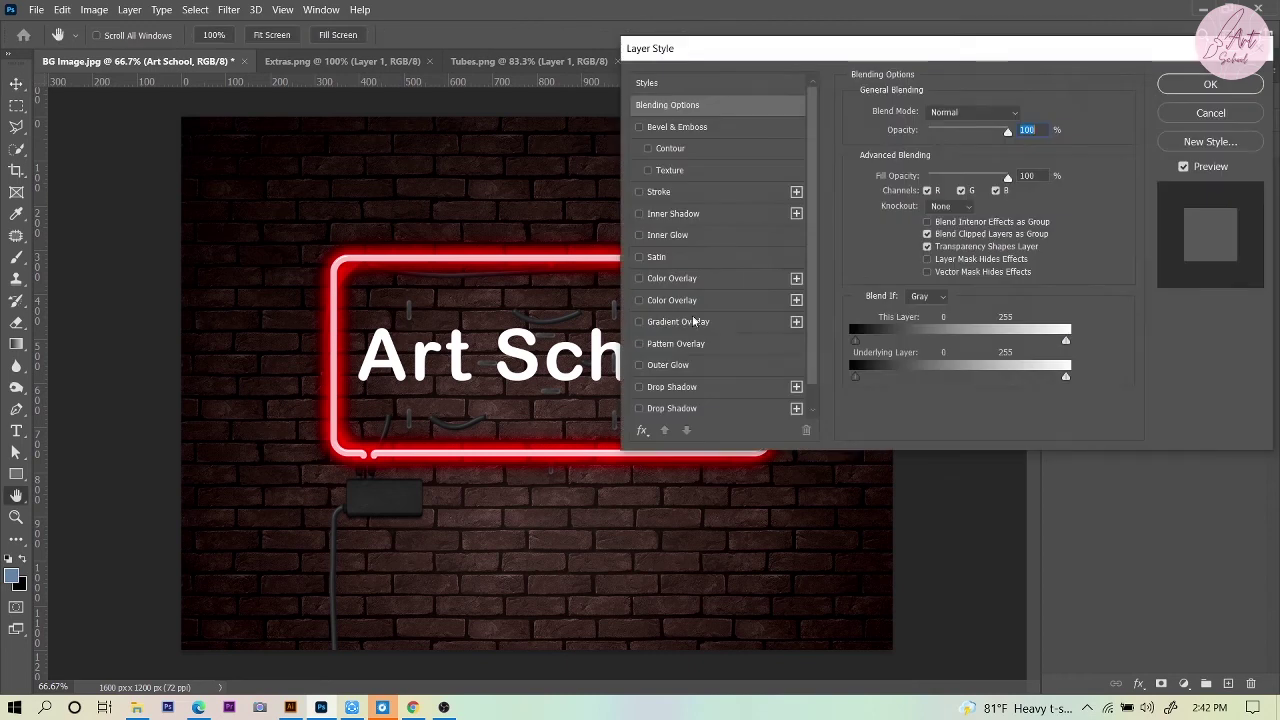
click(676, 388)
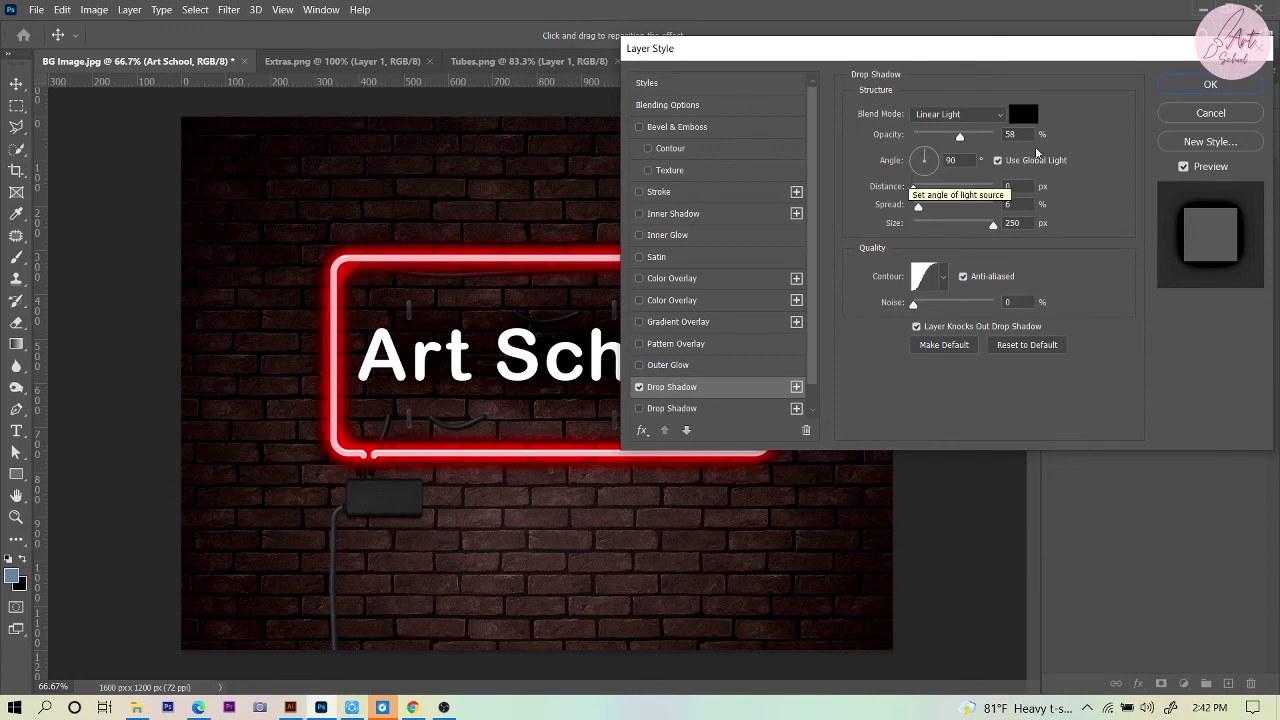
click(1023, 114)
drag(762, 179, 775, 141)
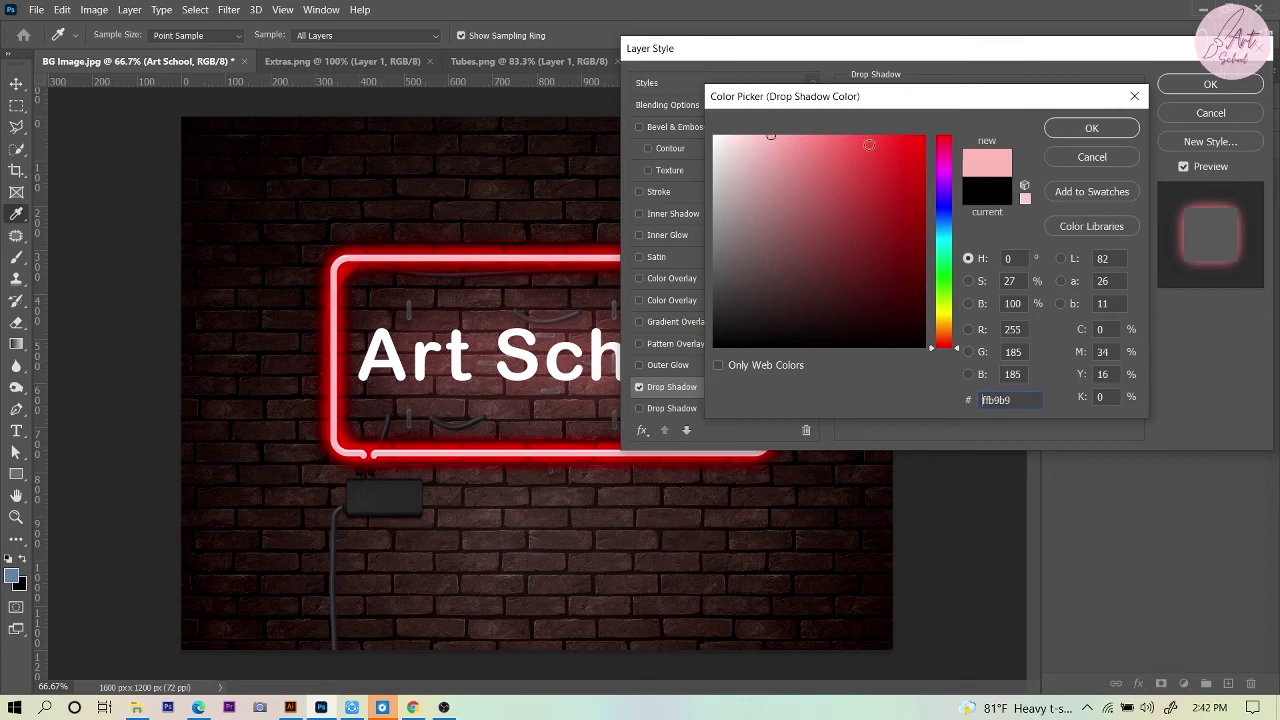
click(1099, 129)
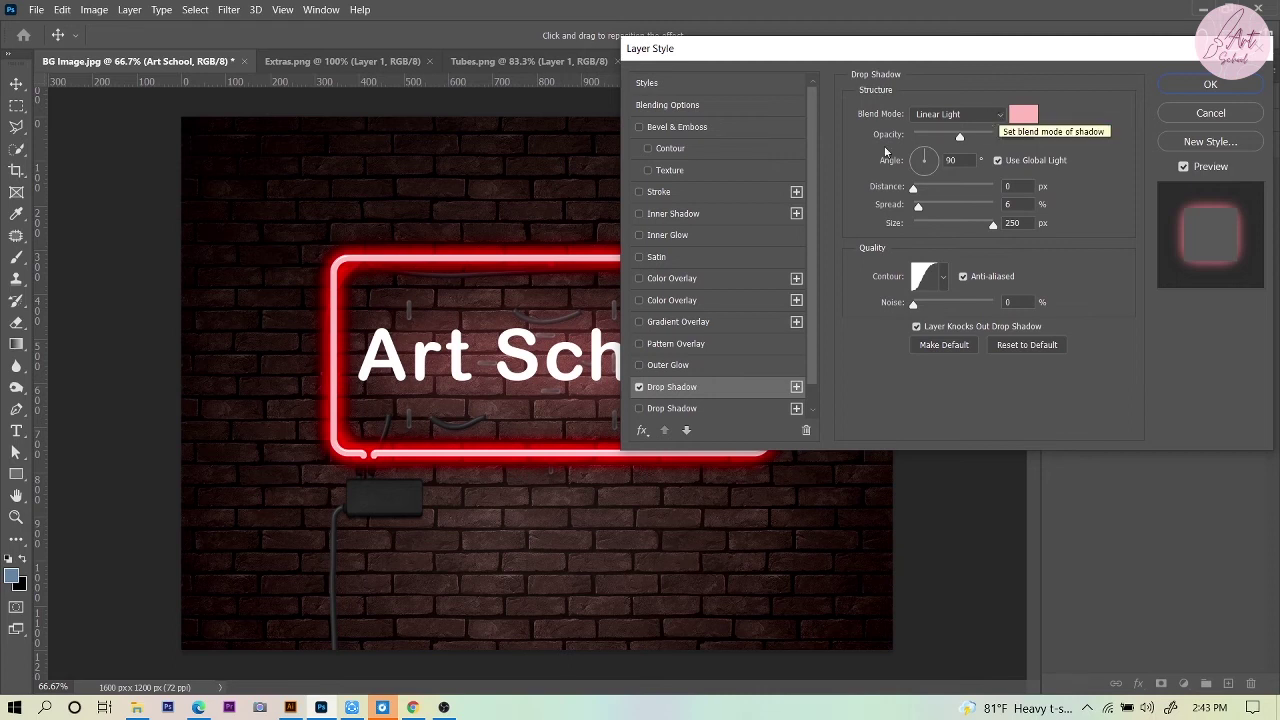
- Enable the text's middle drop shadow with colour #ffc1c1 and the Normal blend mode
click(676, 410)
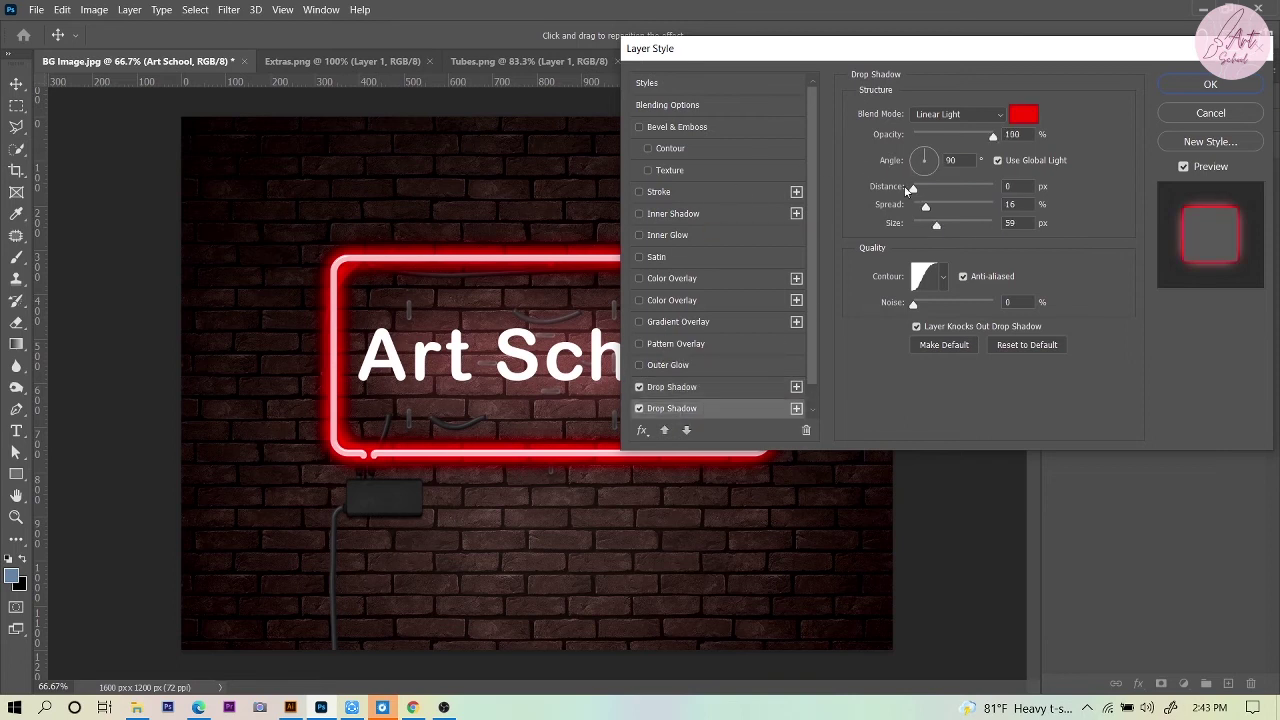
click(1023, 114)
text(ffc1c1)
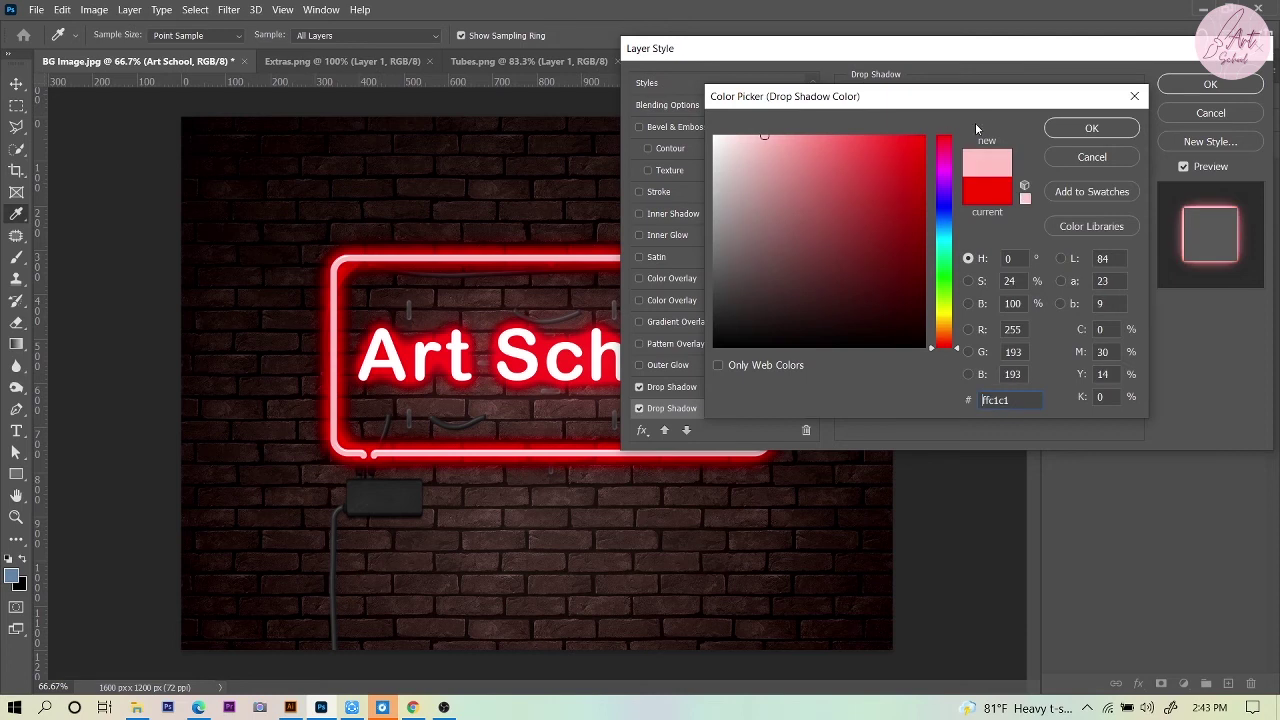
click(1064, 130)
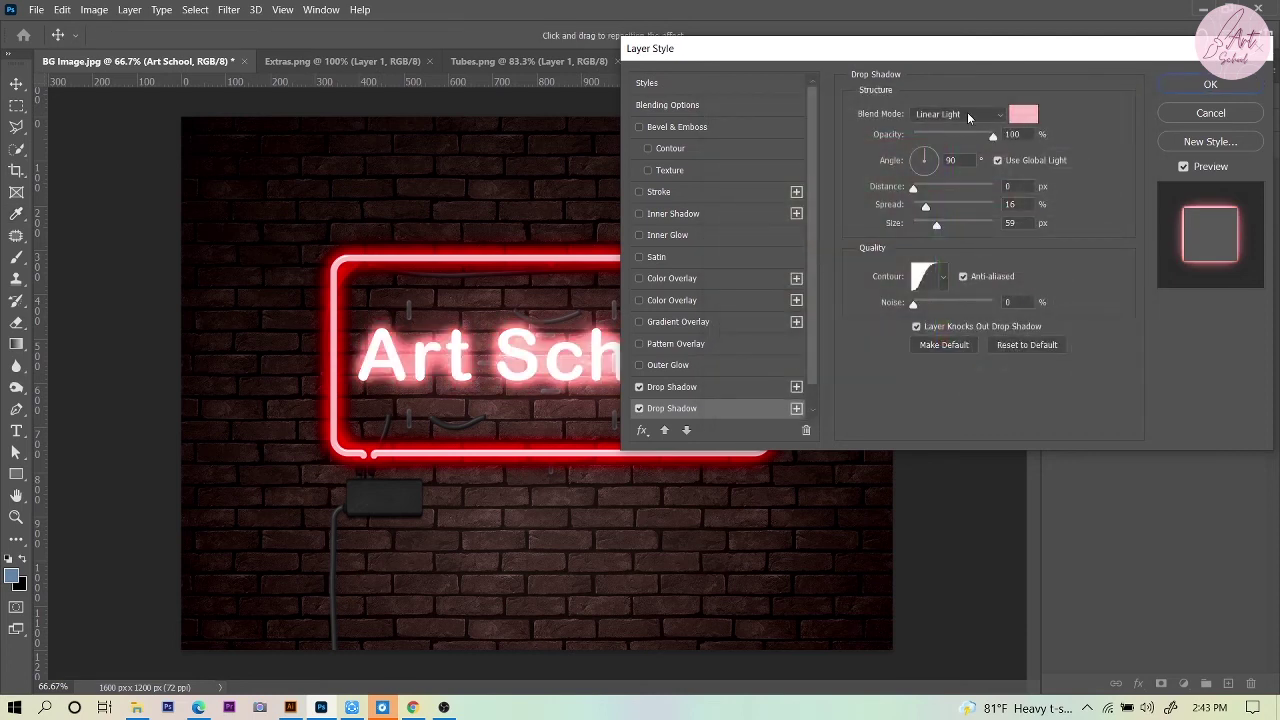
click(965, 113)
click(949, 128)
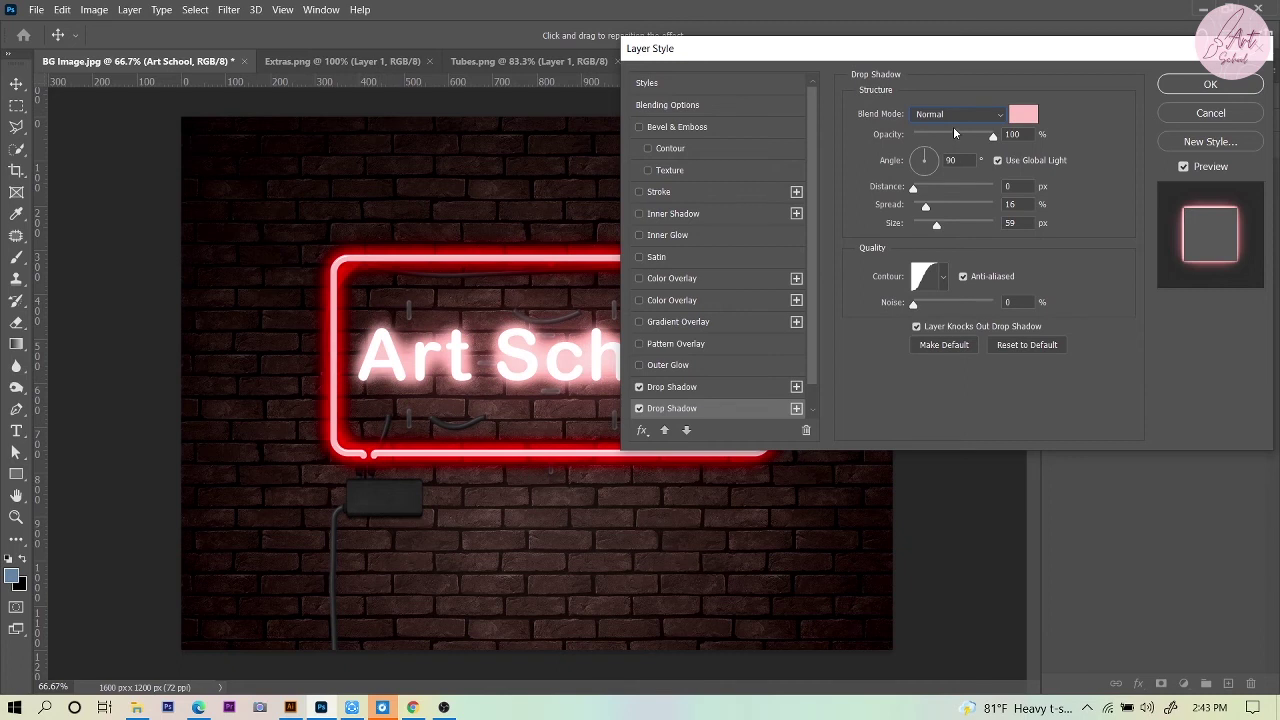
- Enable the text's lowest drop shadow in black and set its size to 0 px
scroll(686, 383, down, 1)
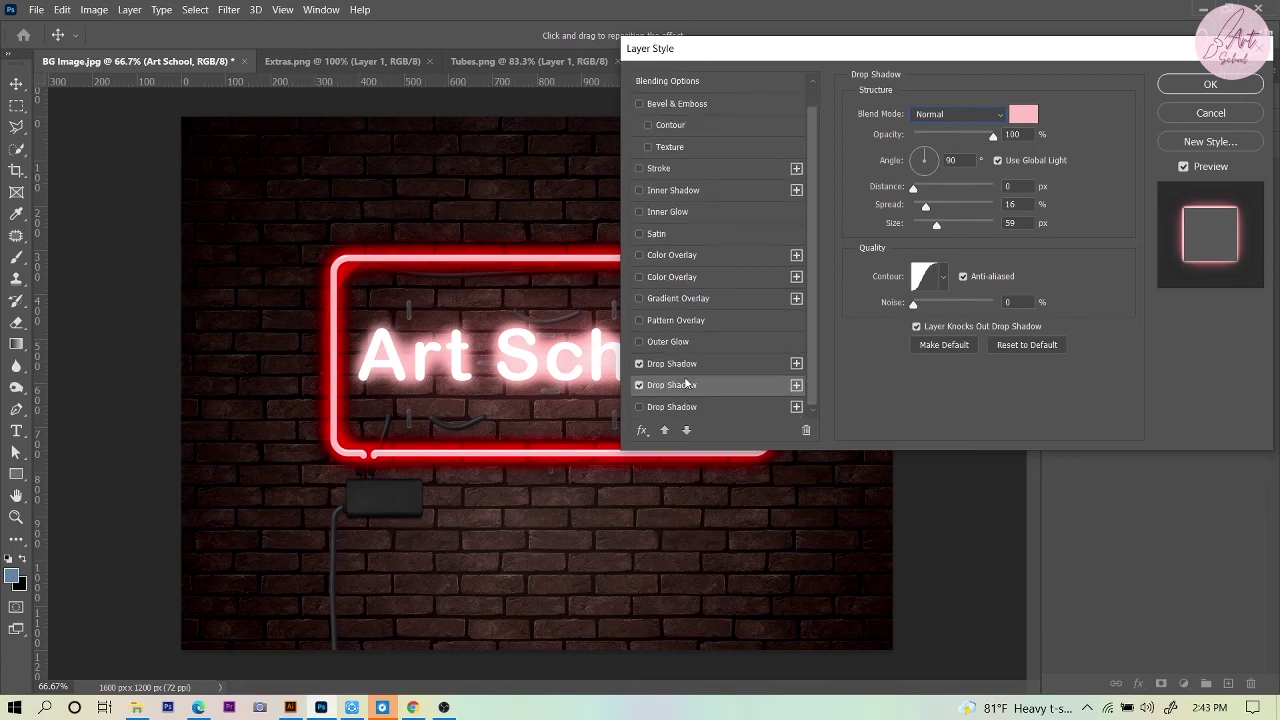
click(680, 407)
click(1022, 114)
click(924, 346)
click(1093, 128)
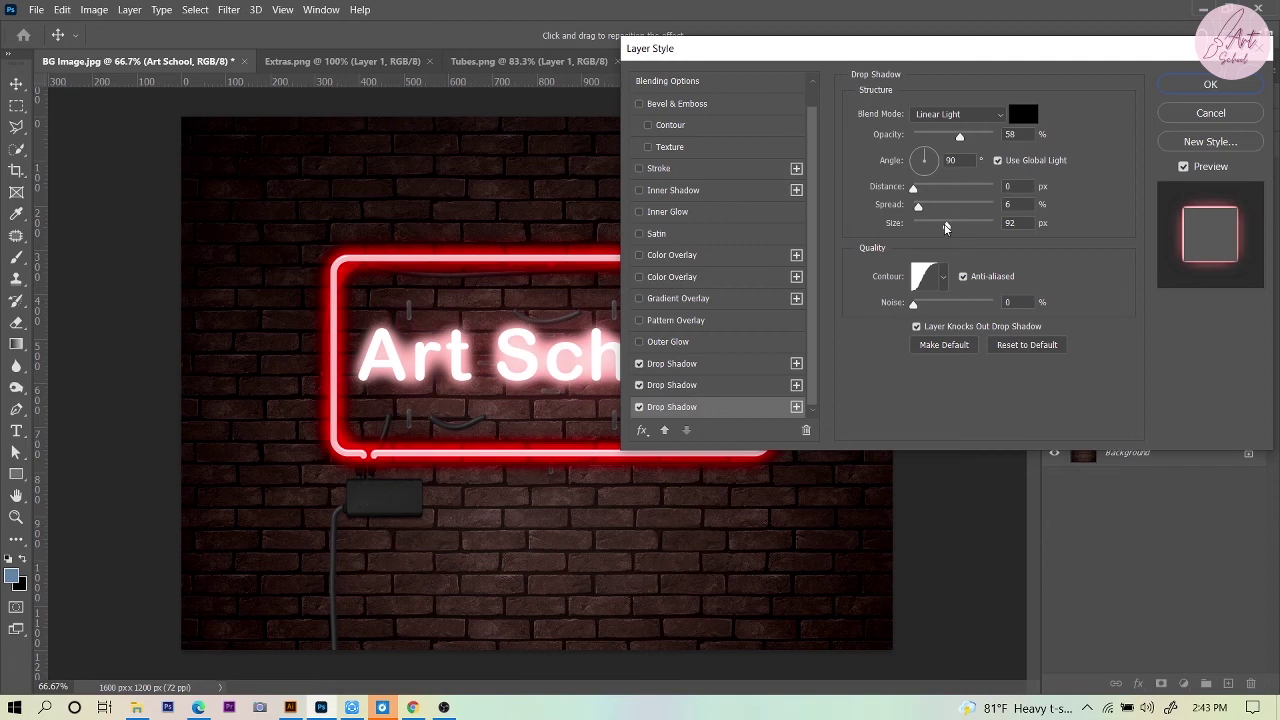
drag(969, 226, 913, 224)
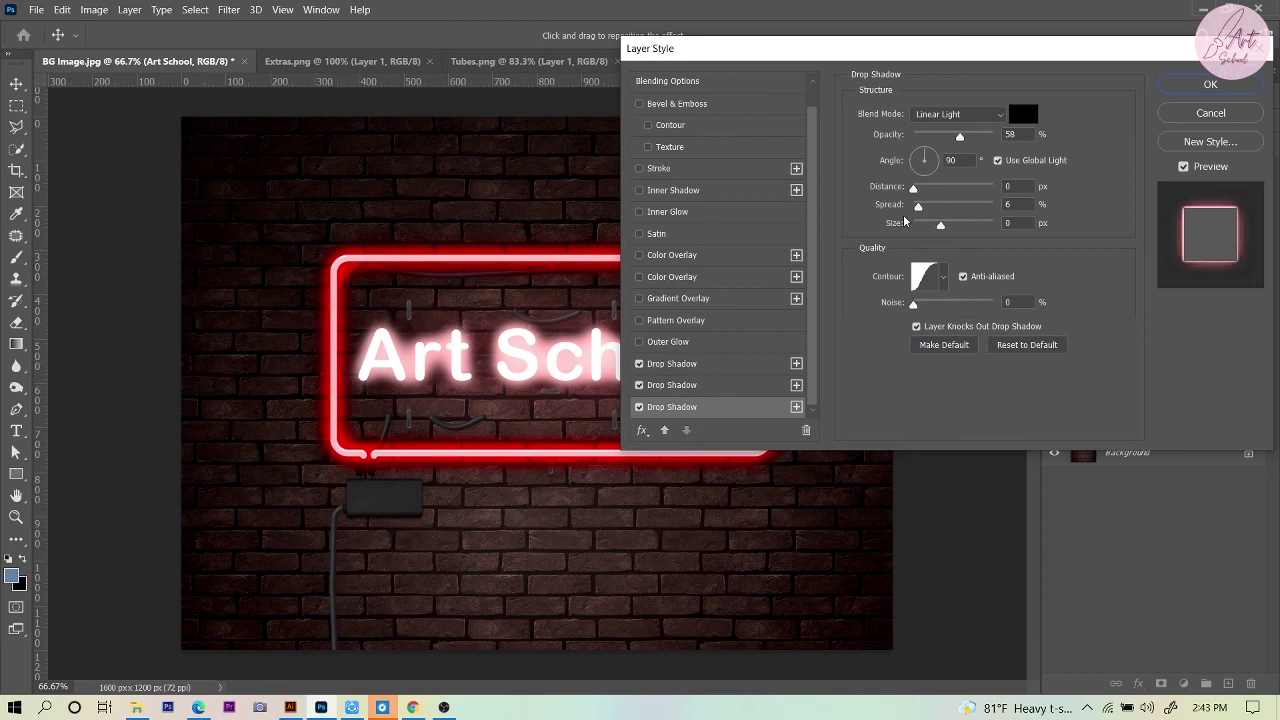
- Set the middle drop shadow's spread to 0% and size to 46 px, and turn off its global light
click(672, 385)
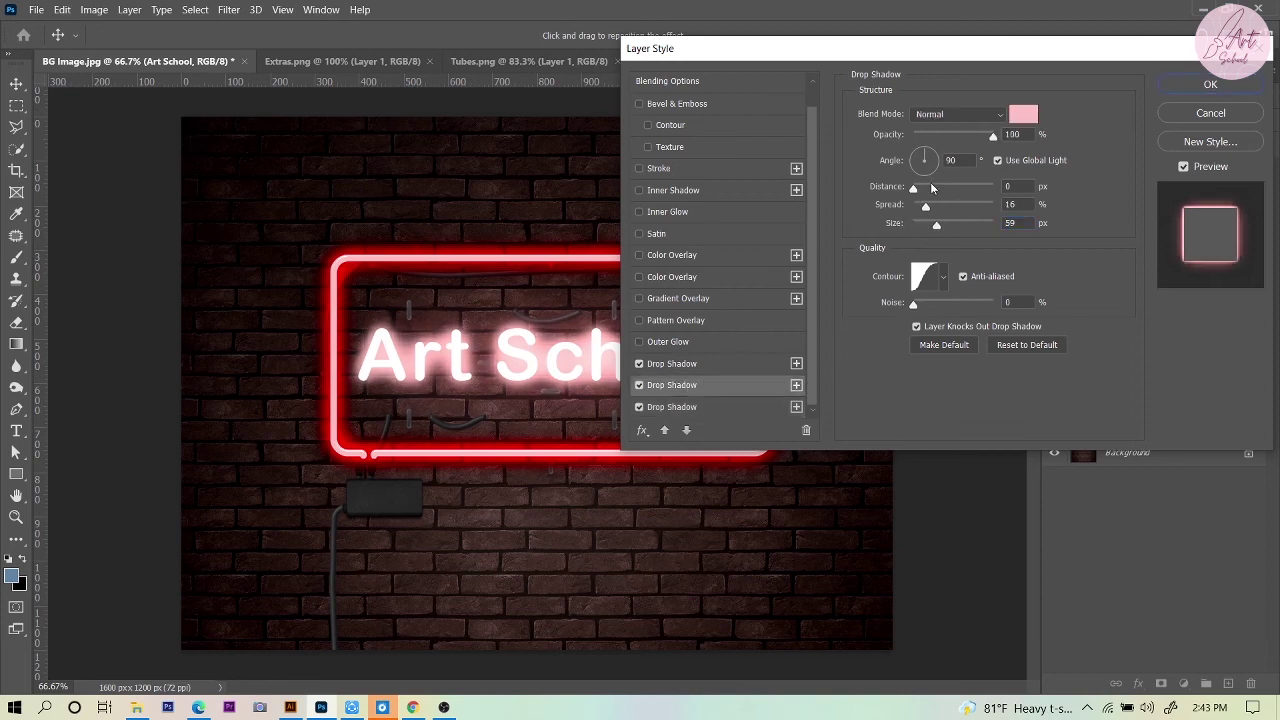
drag(936, 228, 907, 203)
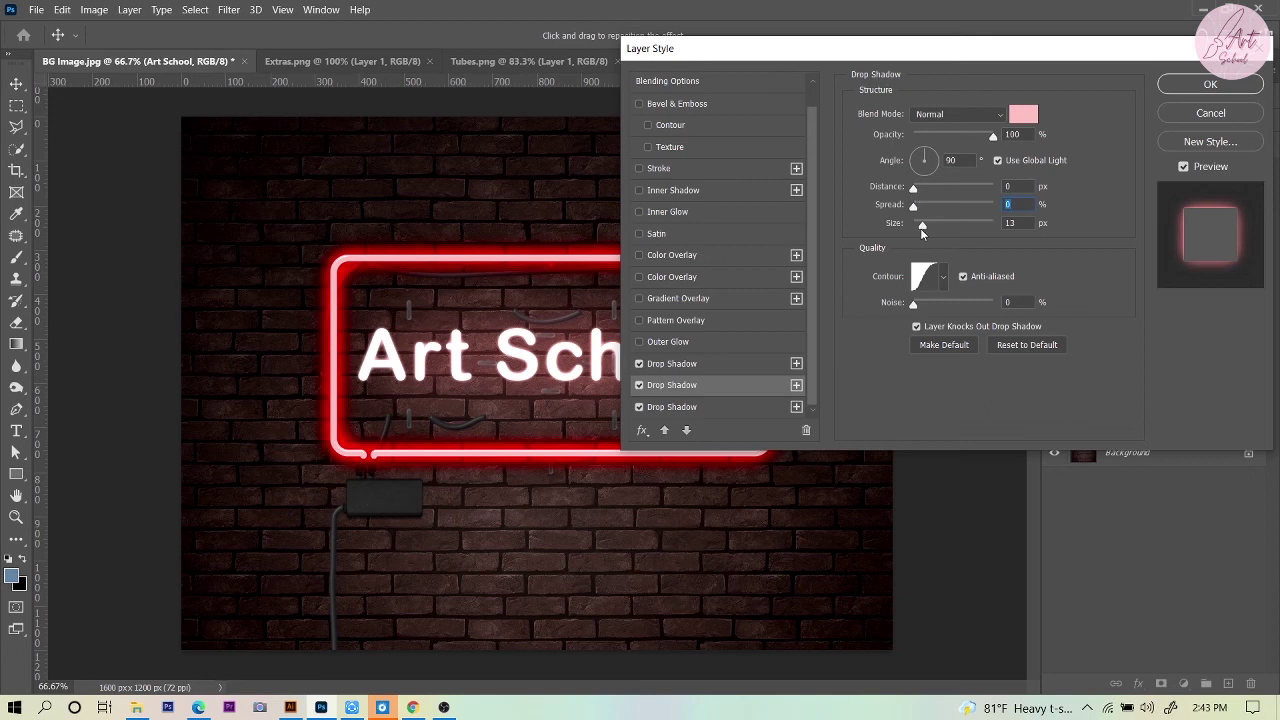
drag(922, 224, 932, 228)
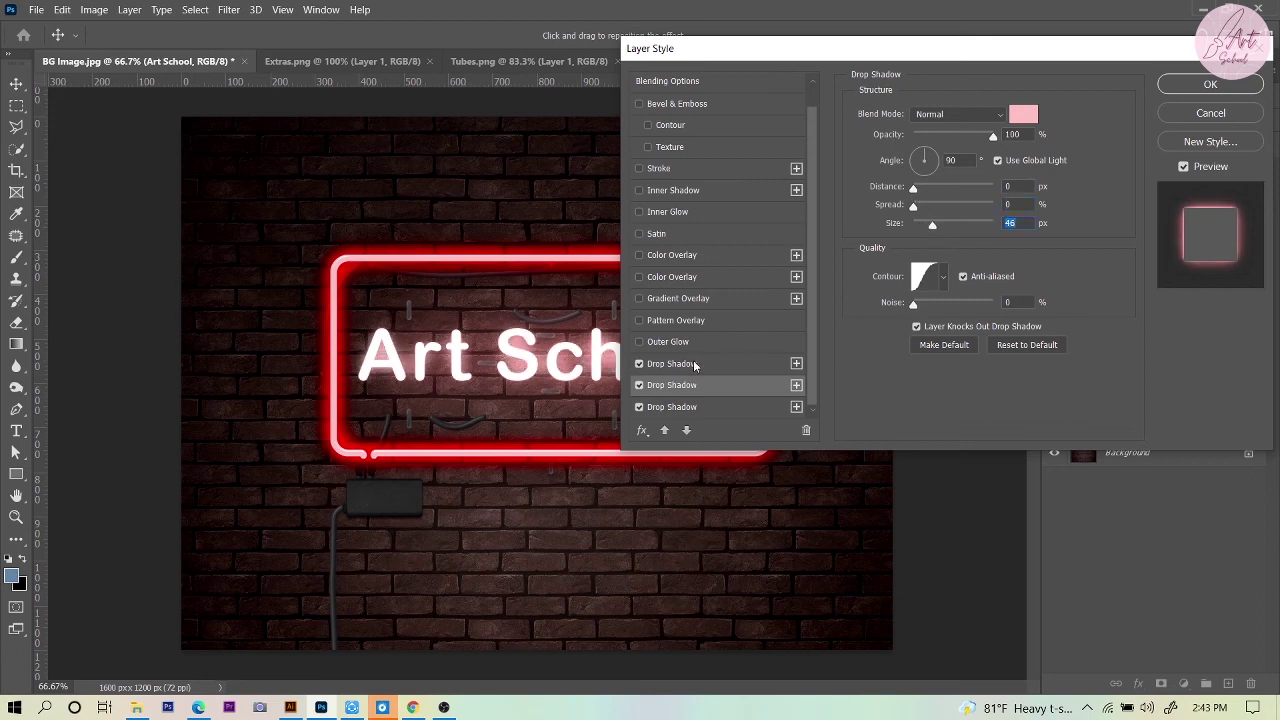
click(997, 161)
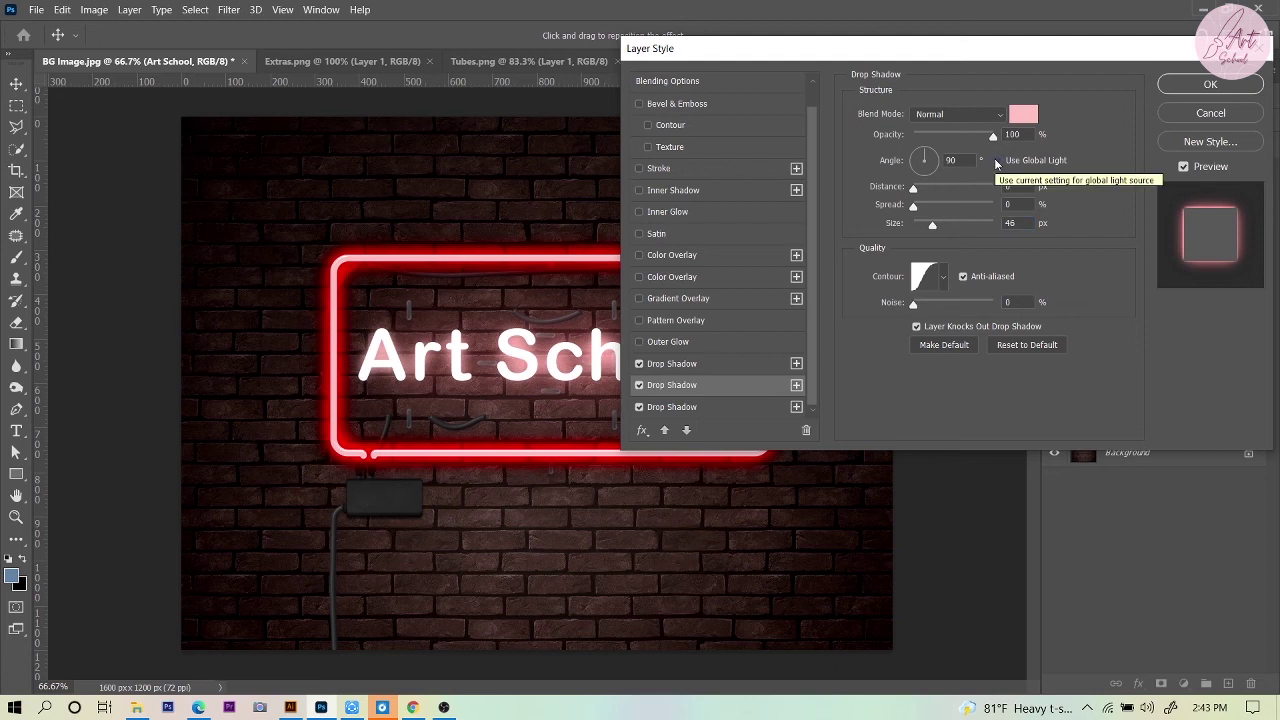
- Set the topmost drop shadow's spread to 13%, keep its size at 250 px, and apply the text's layer style
click(693, 362)
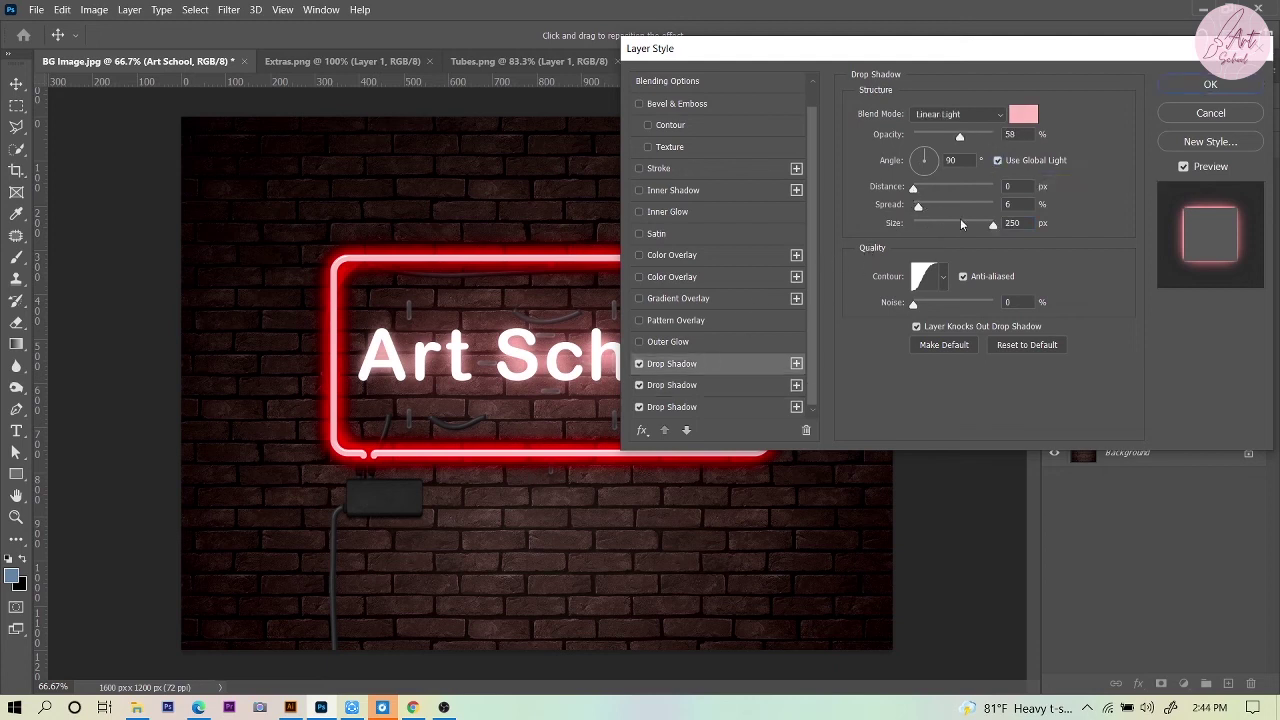
drag(986, 228, 1012, 232)
mouse_move(919, 207)
mouse_down()
mouse_move(951, 208)
mouse_move(925, 204)
mouse_up()
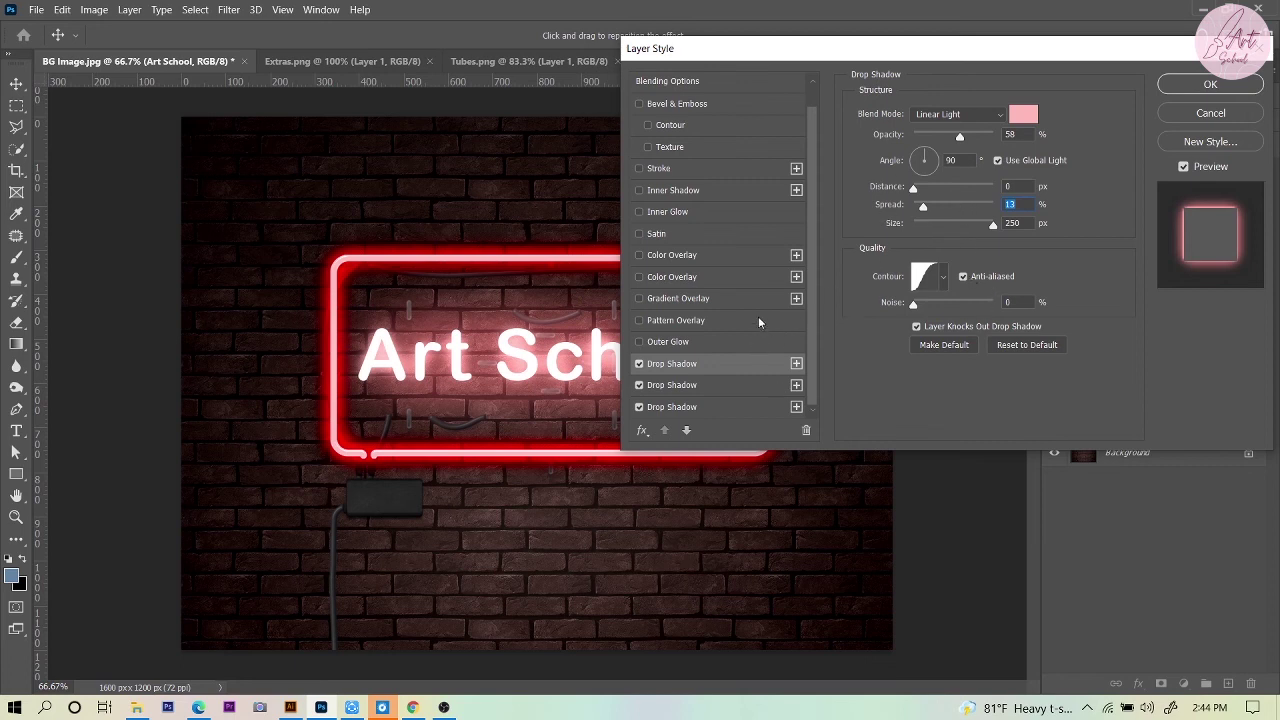
click(1210, 84)
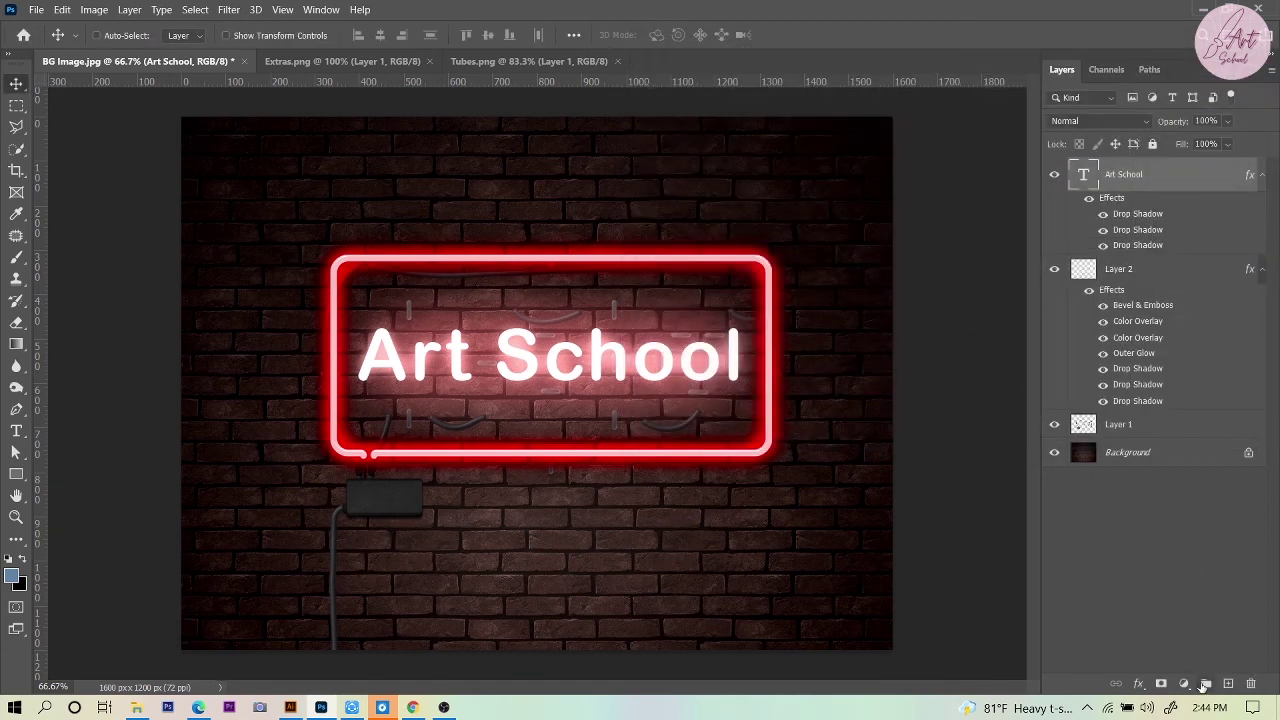
- Add a Hue/Saturation adjustment layer above the Art School text and set its hue to -133
click(1186, 686)
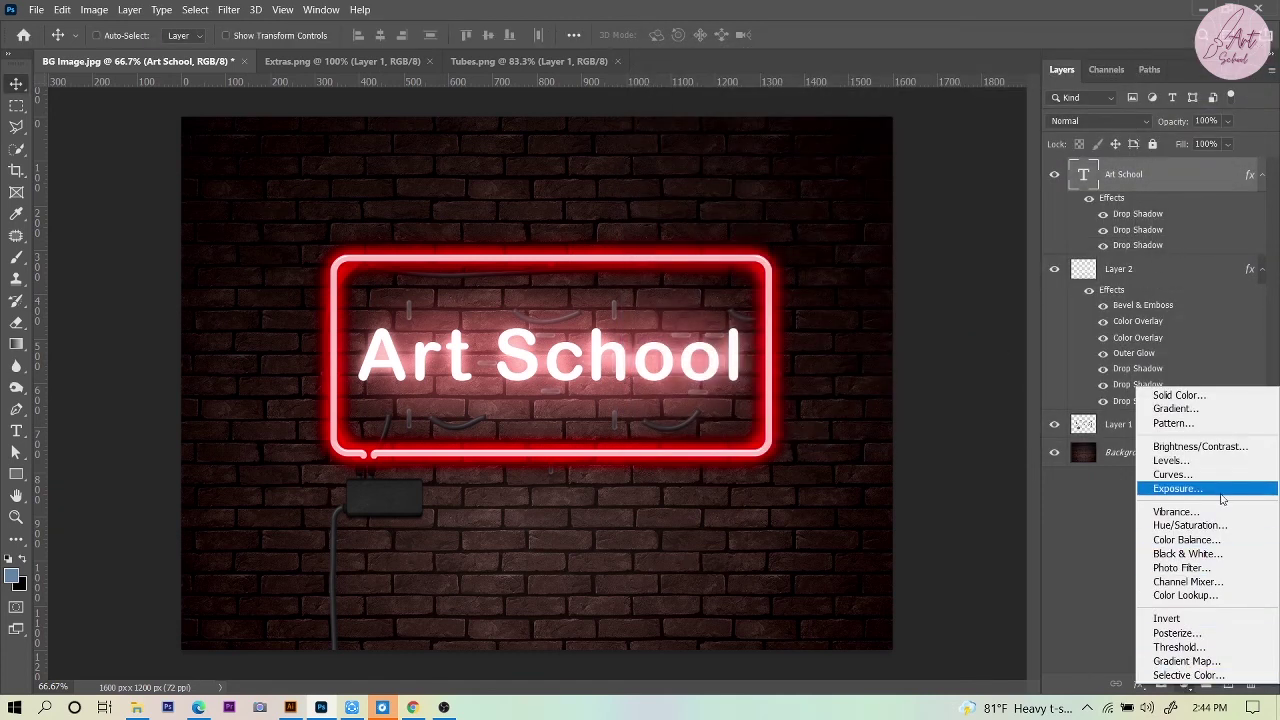
click(1211, 525)
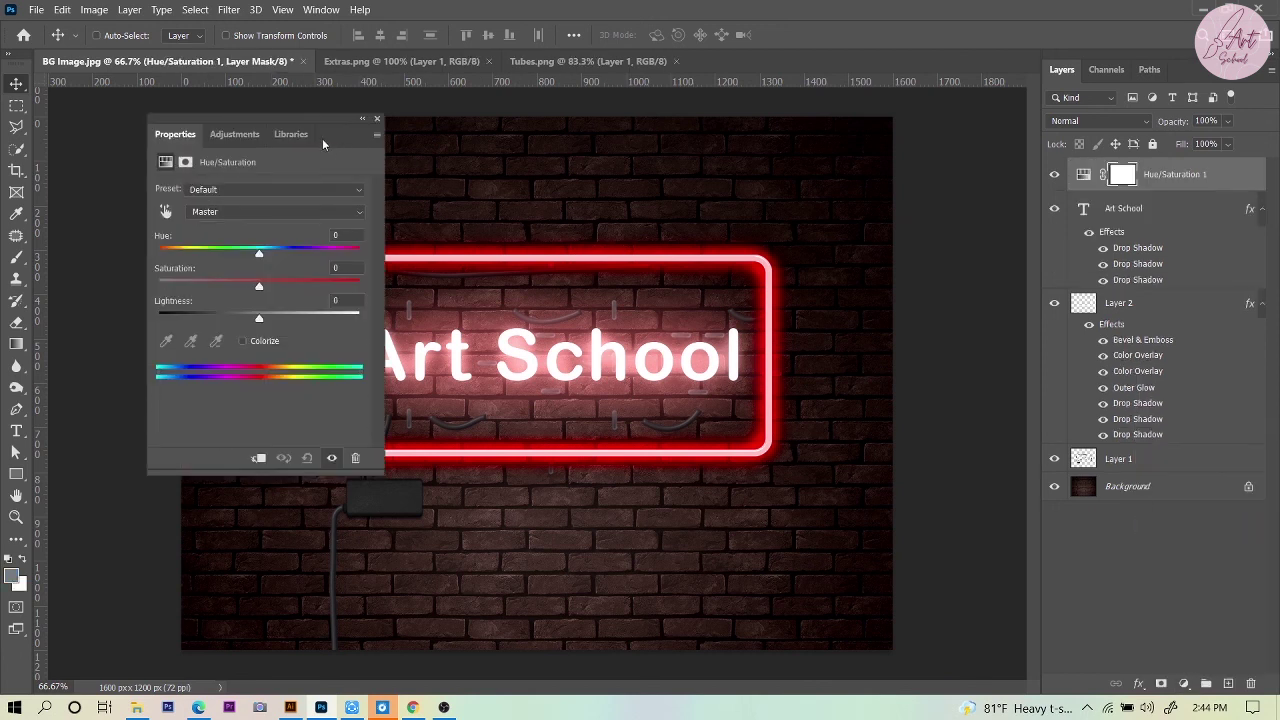
drag(260, 257, 302, 263)
drag(300, 254, 179, 254)
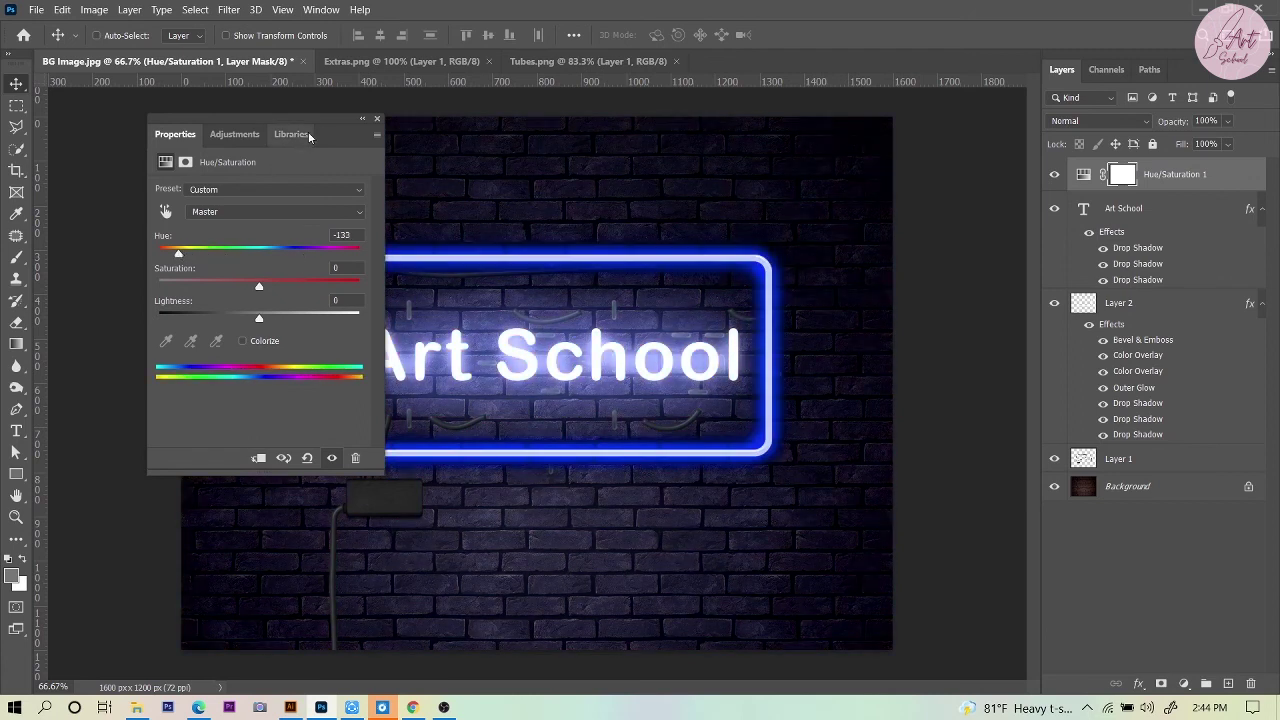
- Set the Hue/Saturation adjustment's saturation to +55 and close its properties
drag(260, 287, 333, 286)
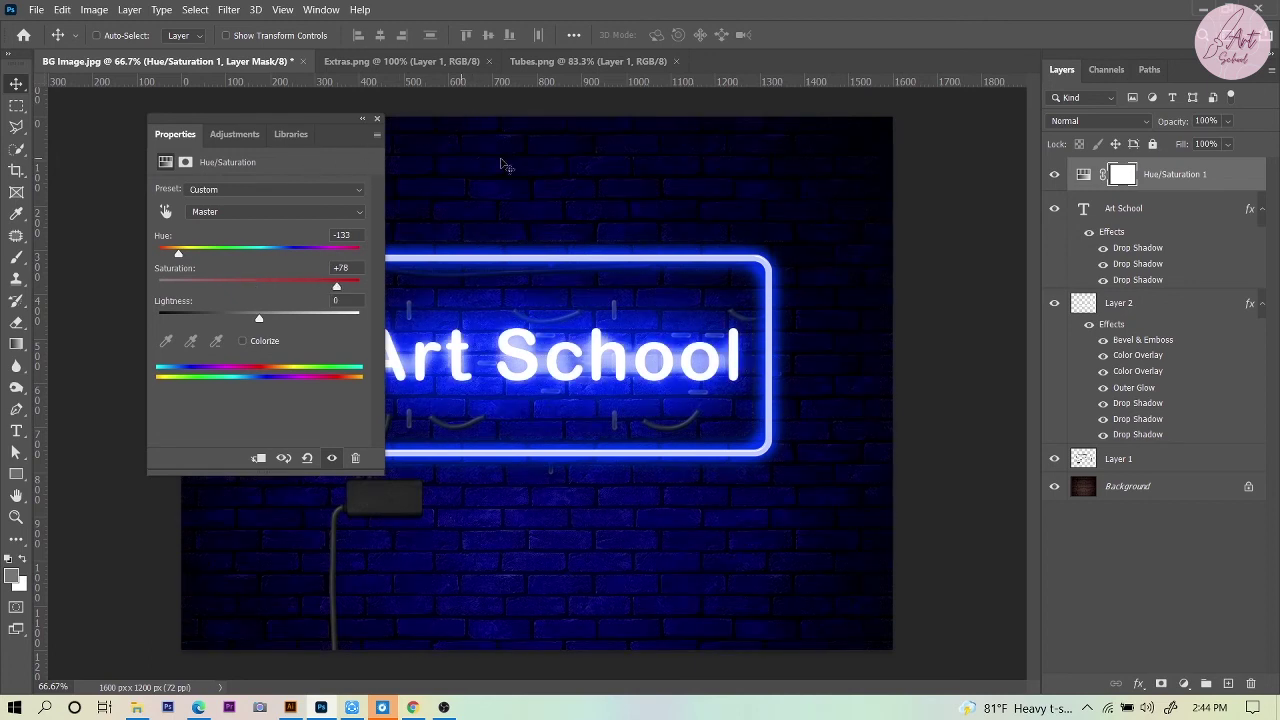
drag(342, 116, 265, 126)
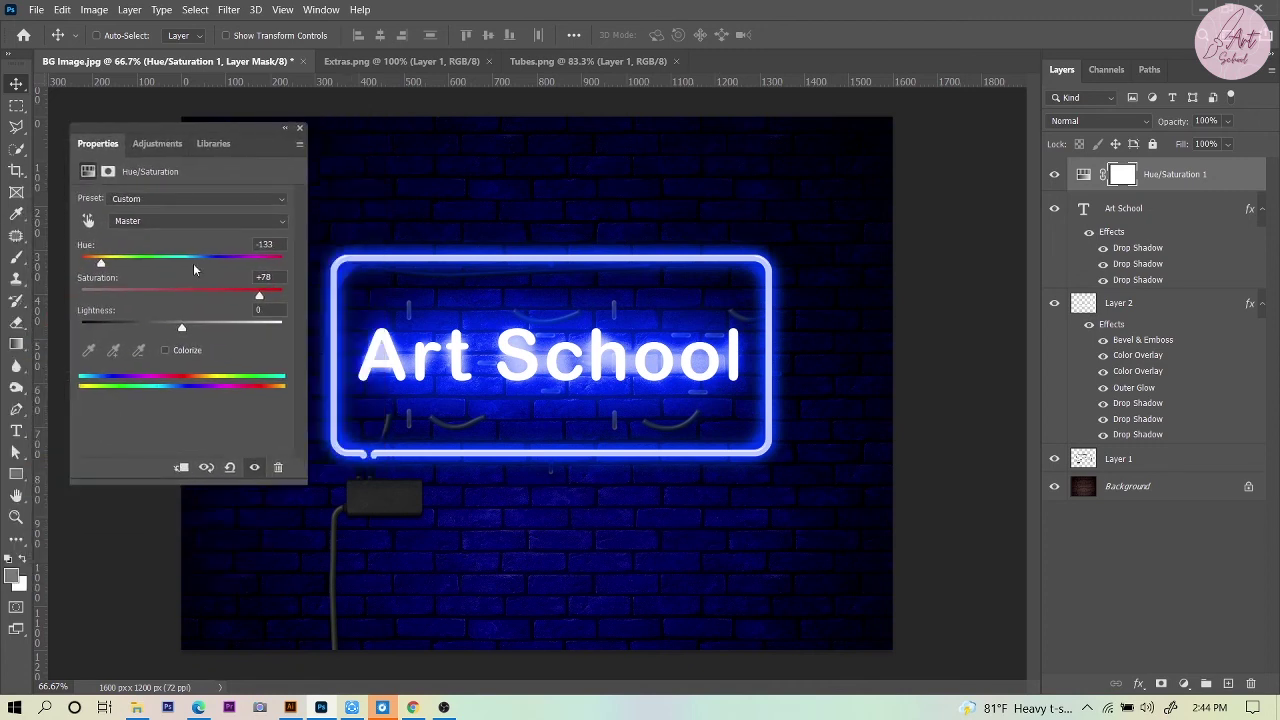
drag(259, 296, 237, 293)
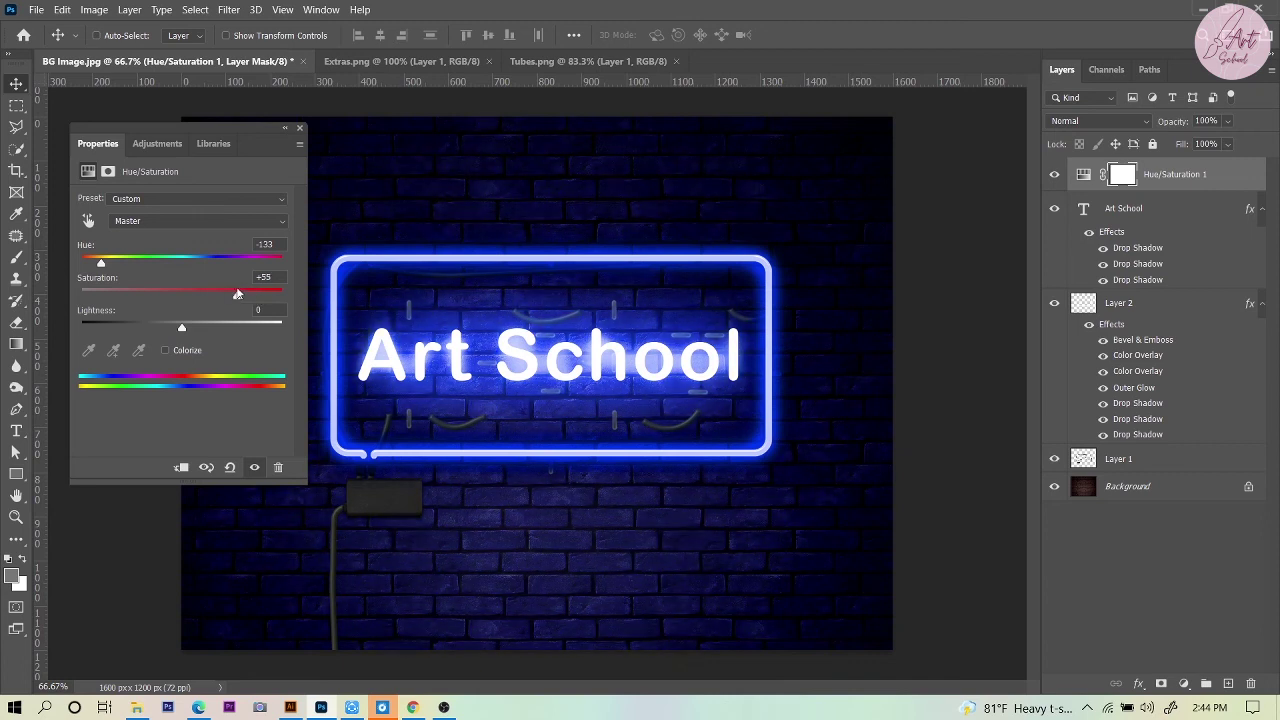
click(298, 130)
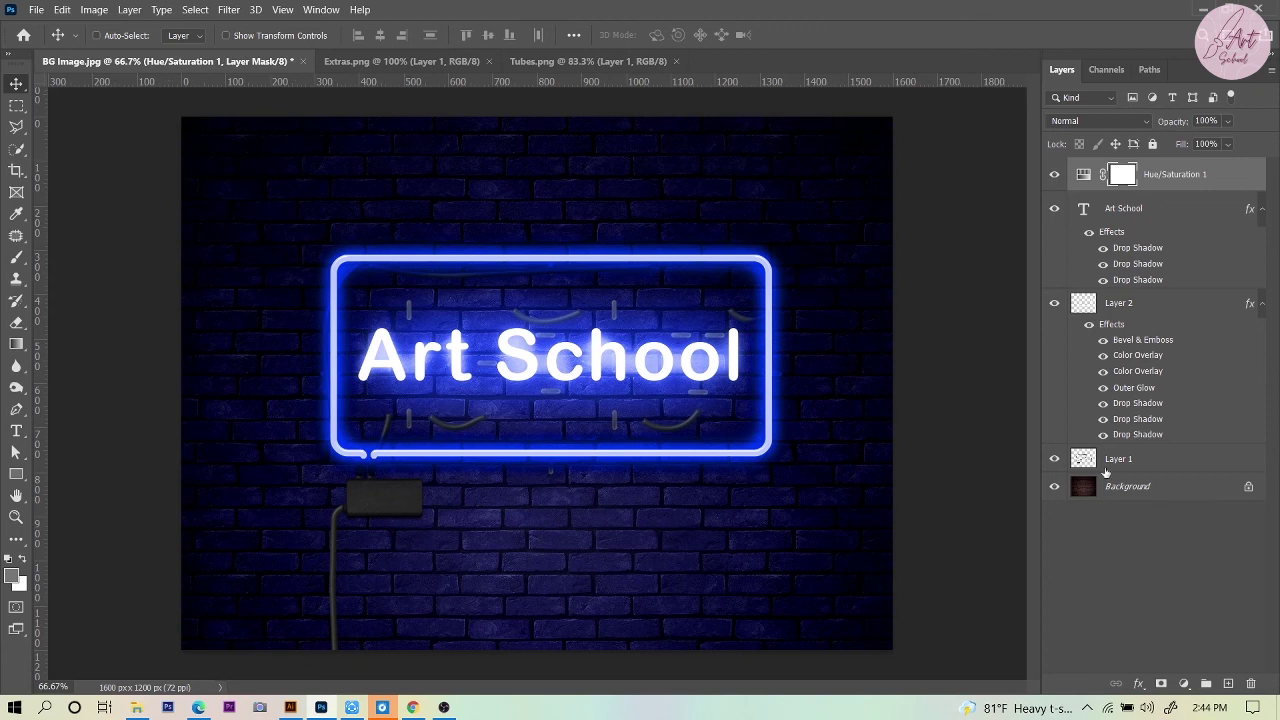
click(1115, 462)
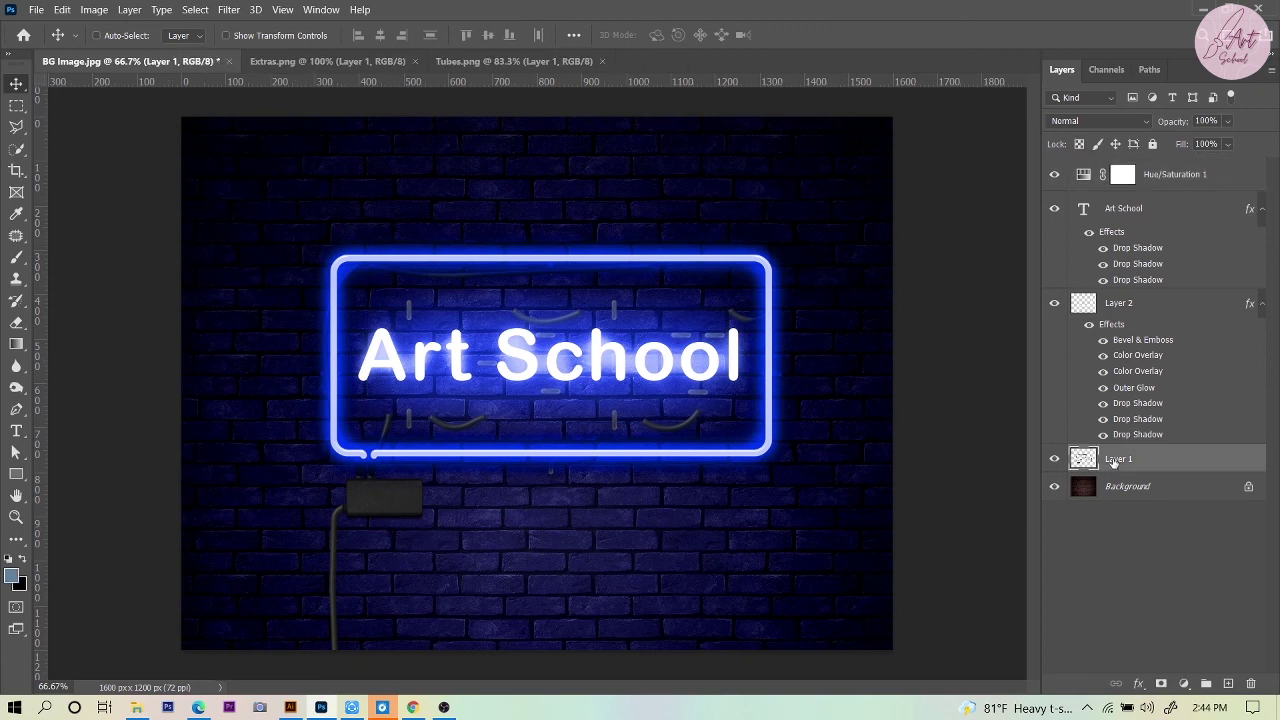
right_click(1113, 462)
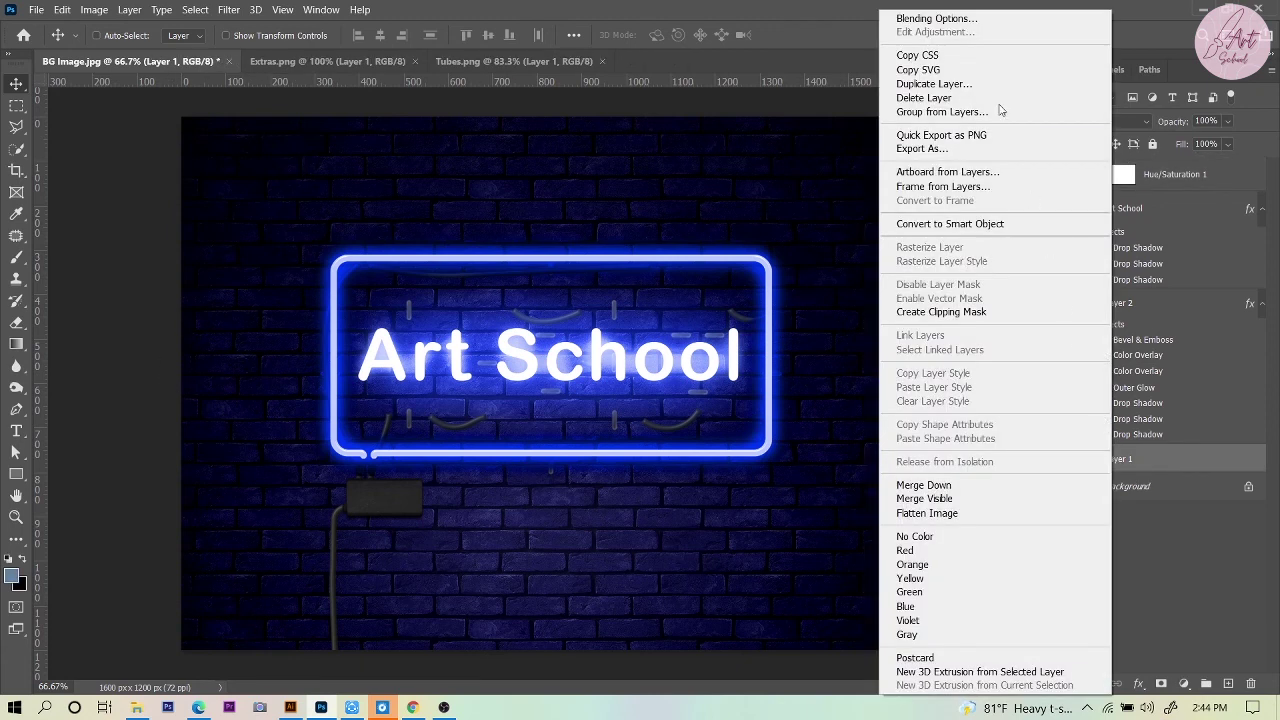
click(971, 17)
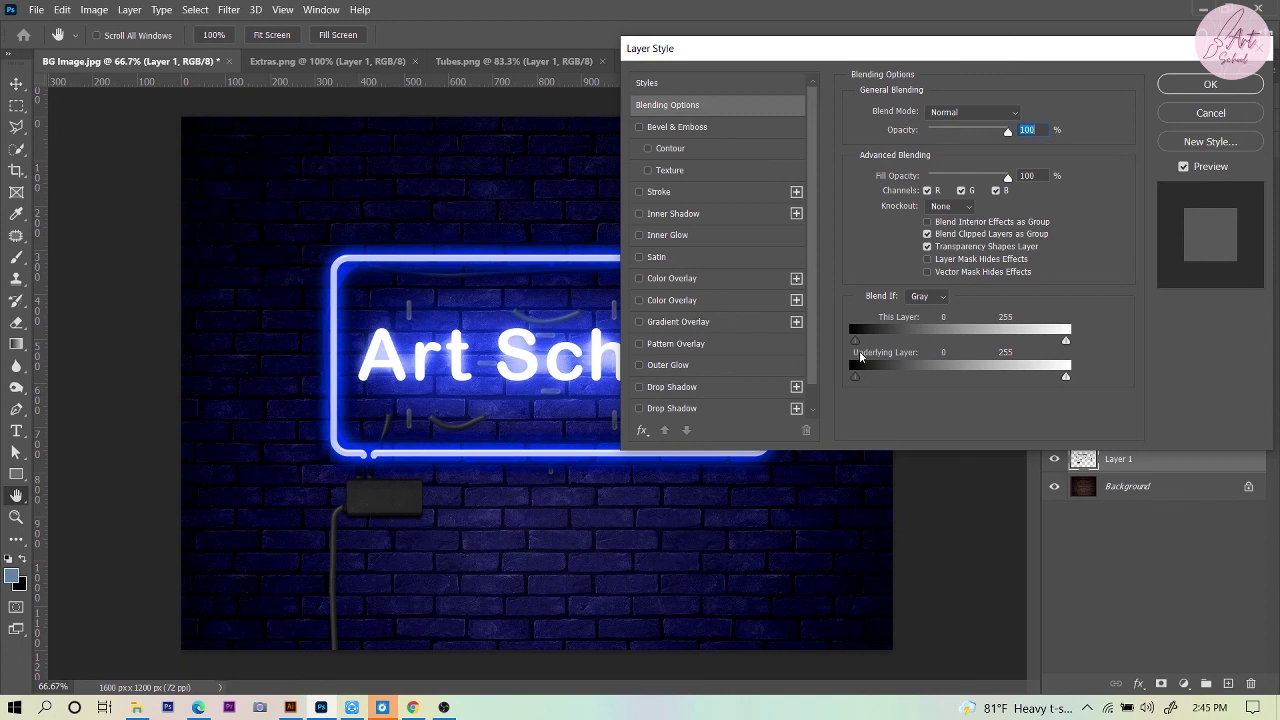
click(680, 390)
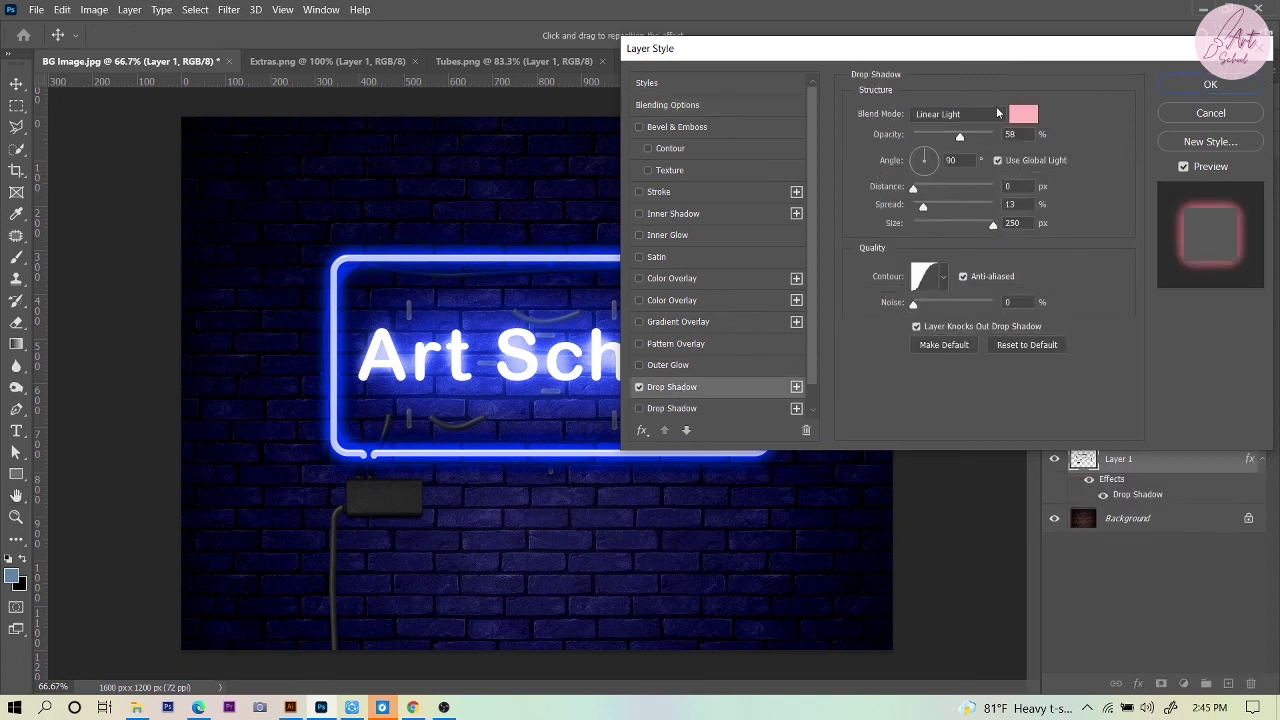
click(1023, 114)
click(975, 457)
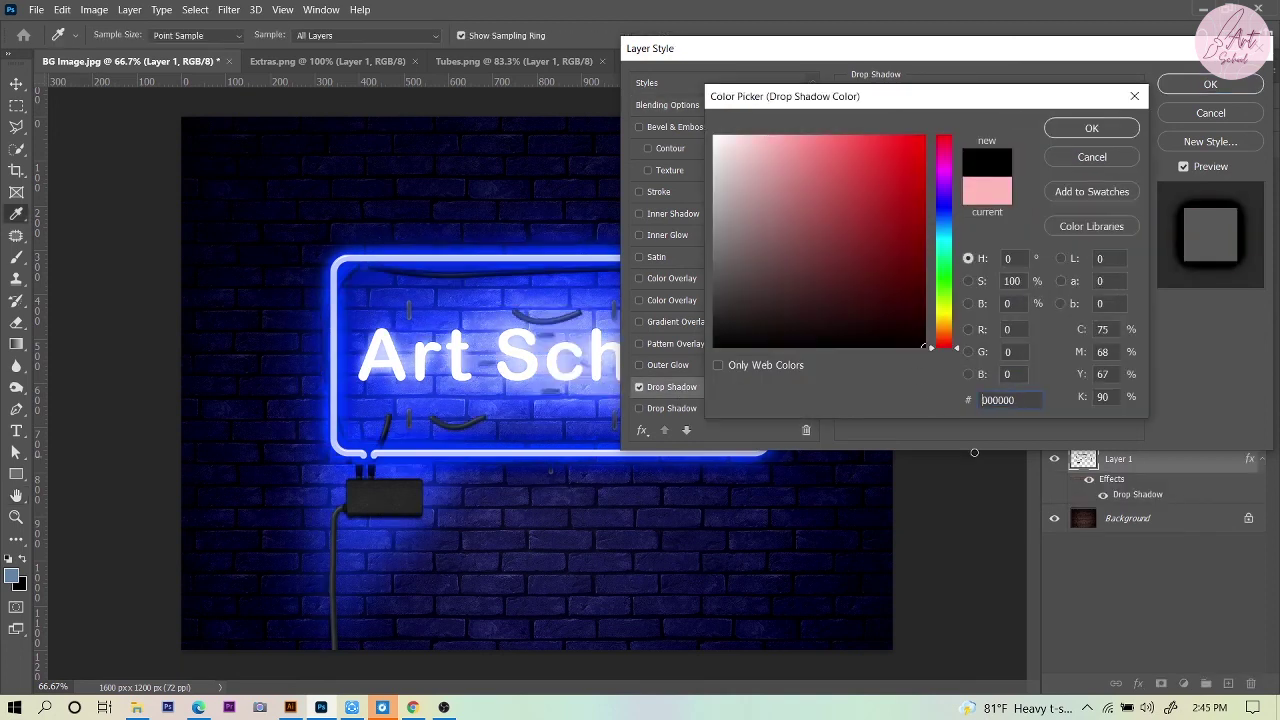
click(1068, 128)
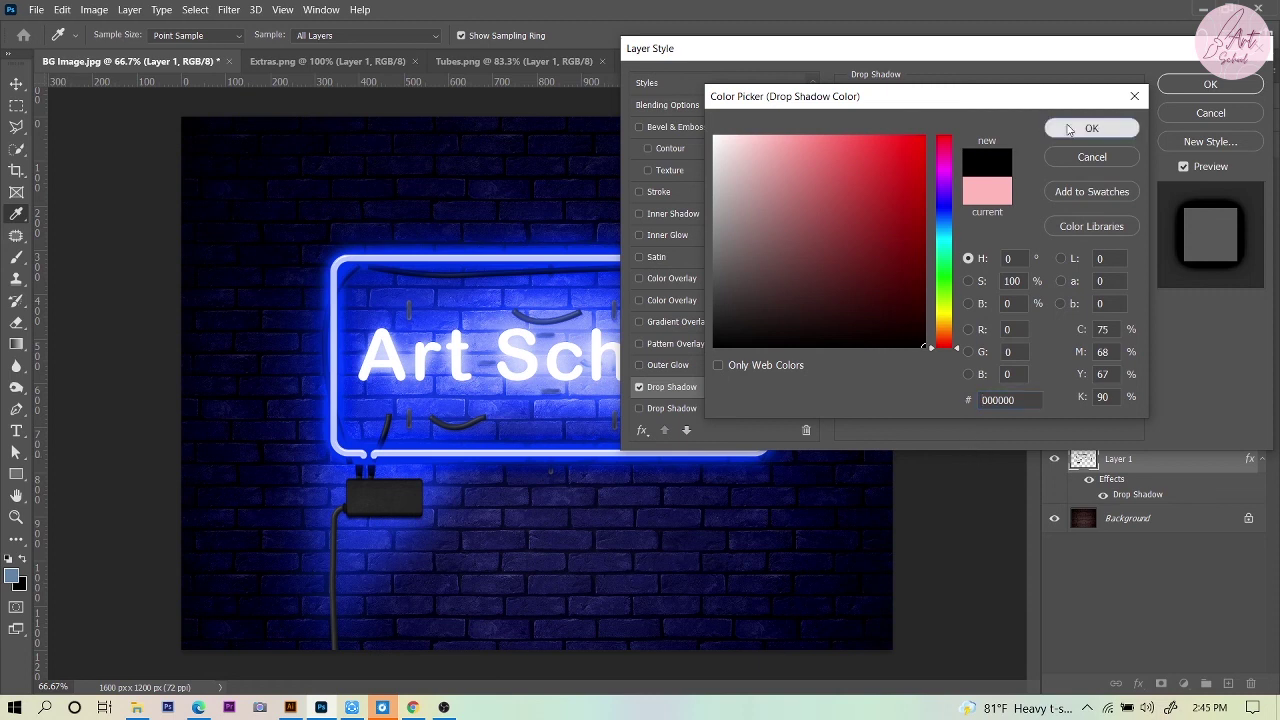
click(1210, 114)
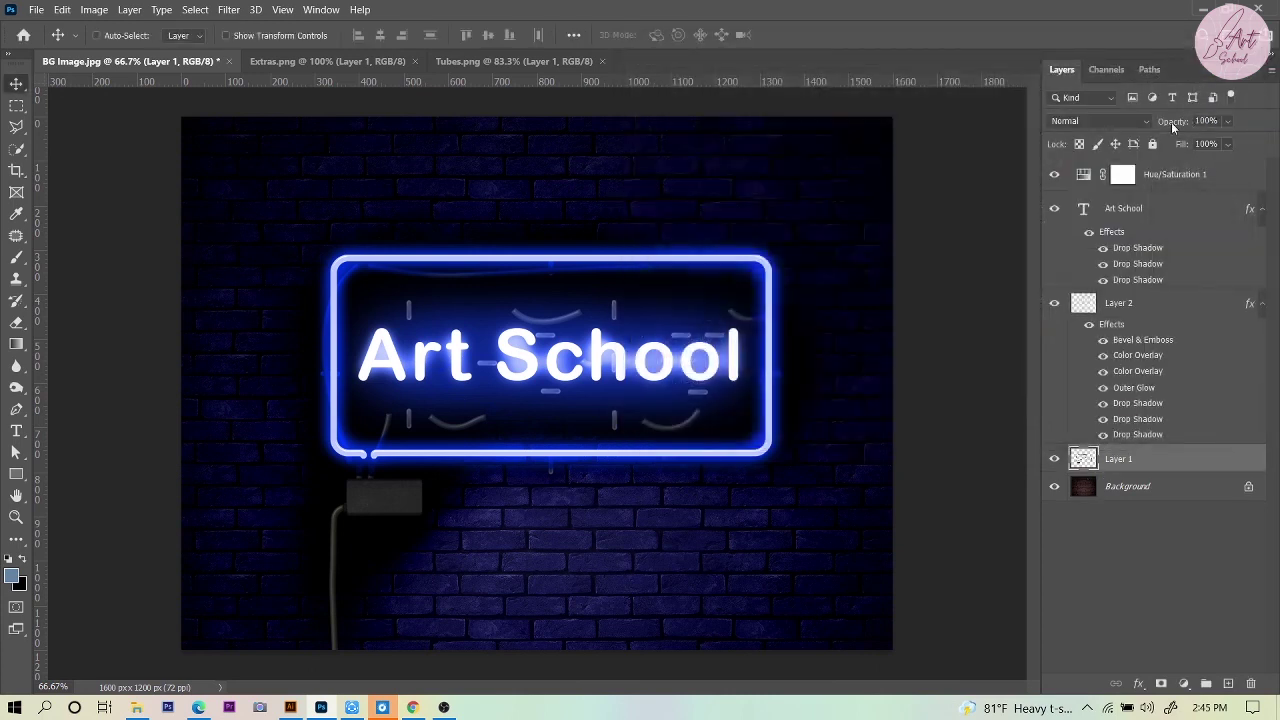
- Enable the second listed drop shadow in Layer 1's layer style and set its colour to #010000
right_click(1119, 461)
click(1009, 20)
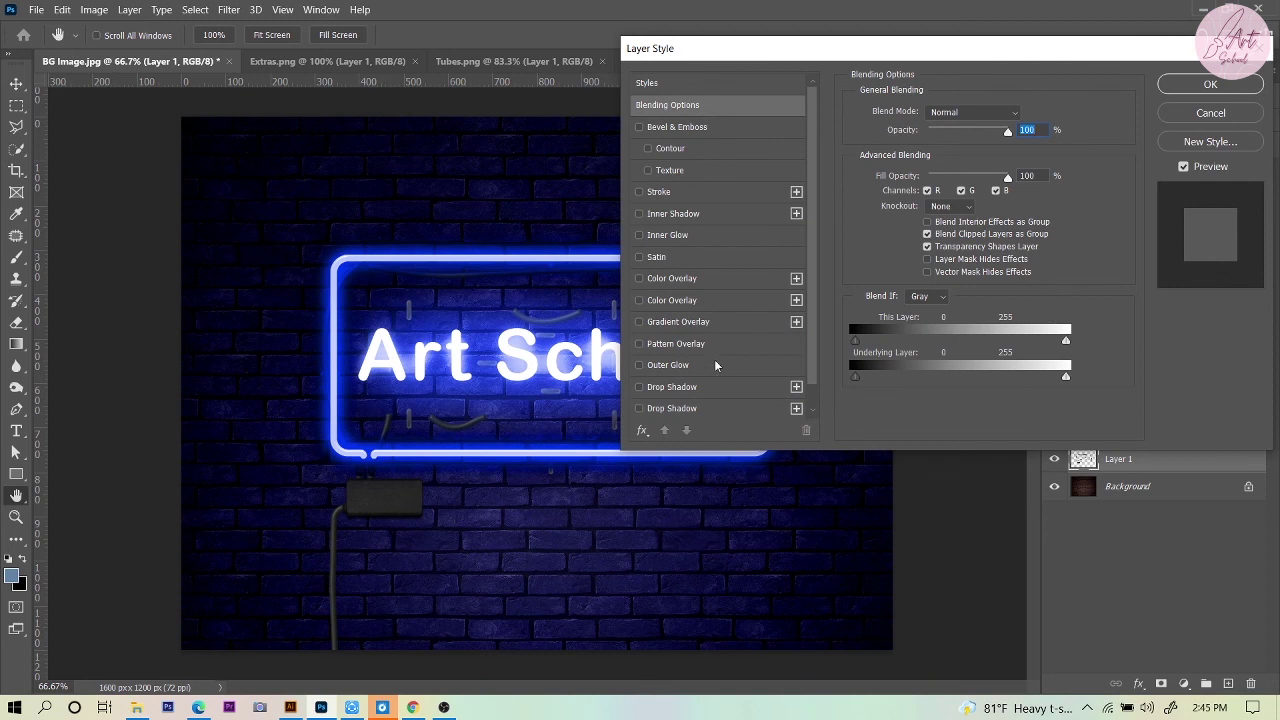
click(640, 408)
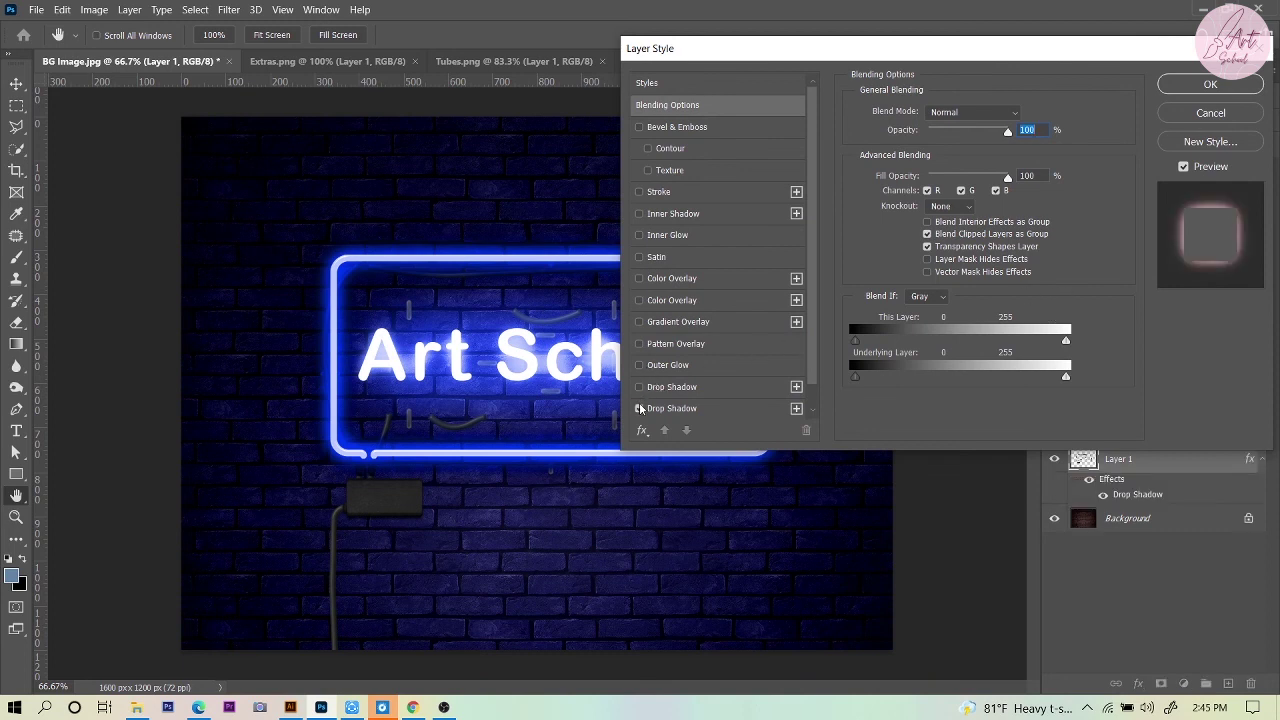
click(717, 408)
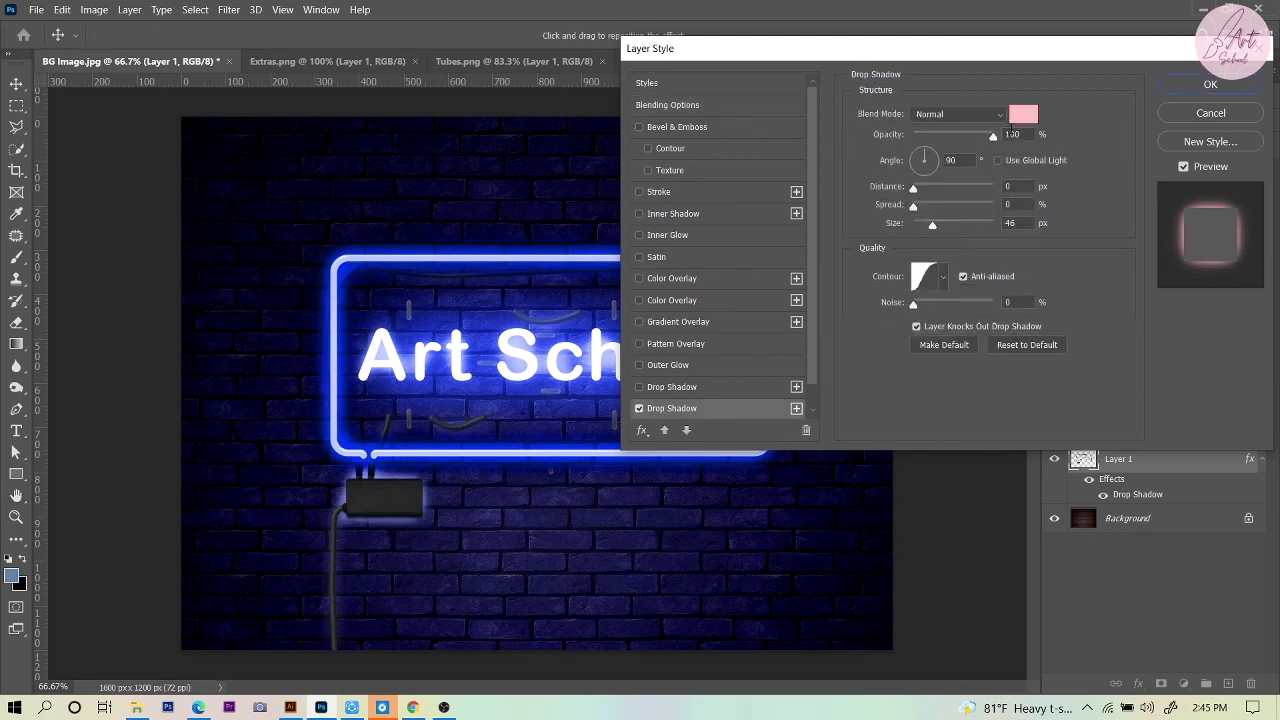
click(1023, 115)
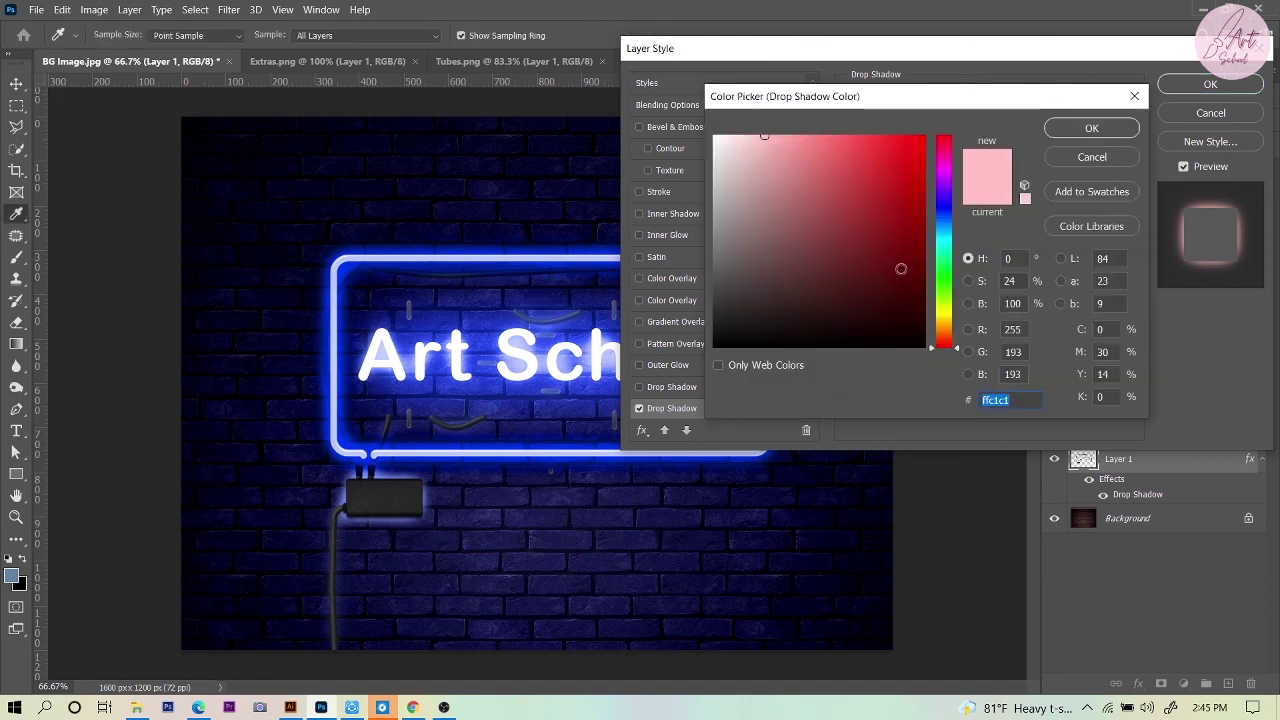
click(917, 310)
drag(917, 310, 923, 347)
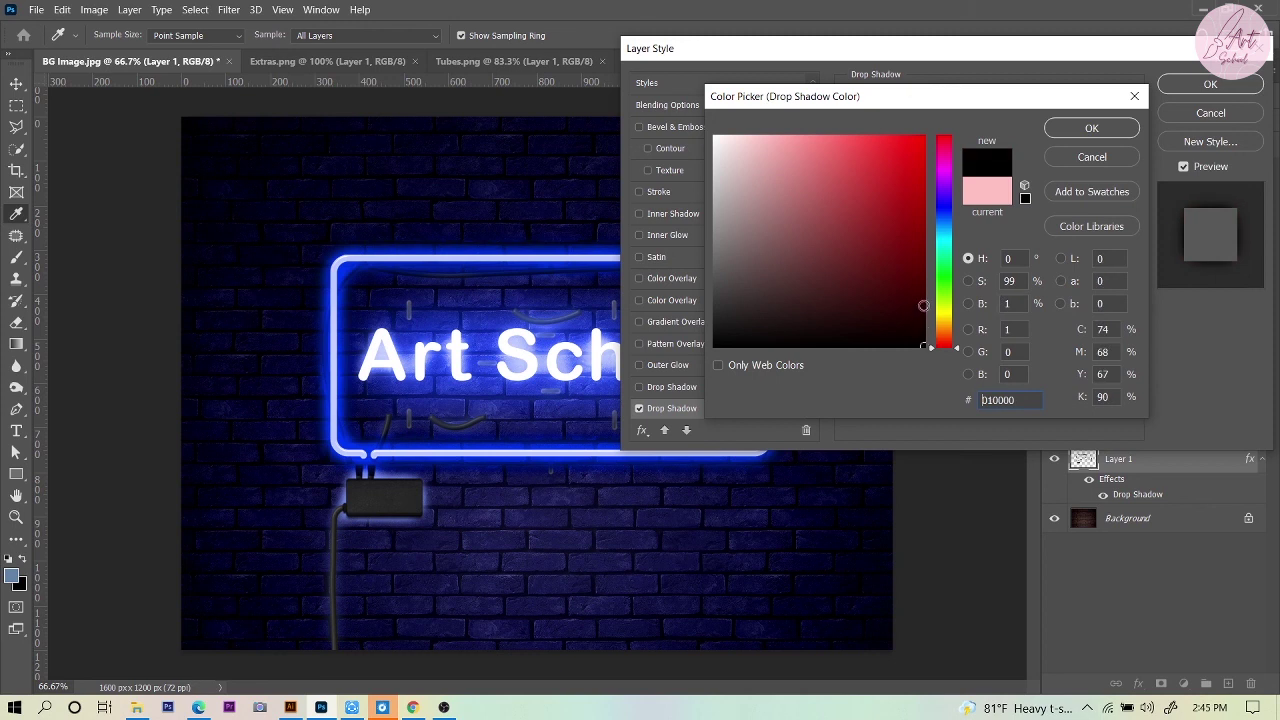
click(1076, 129)
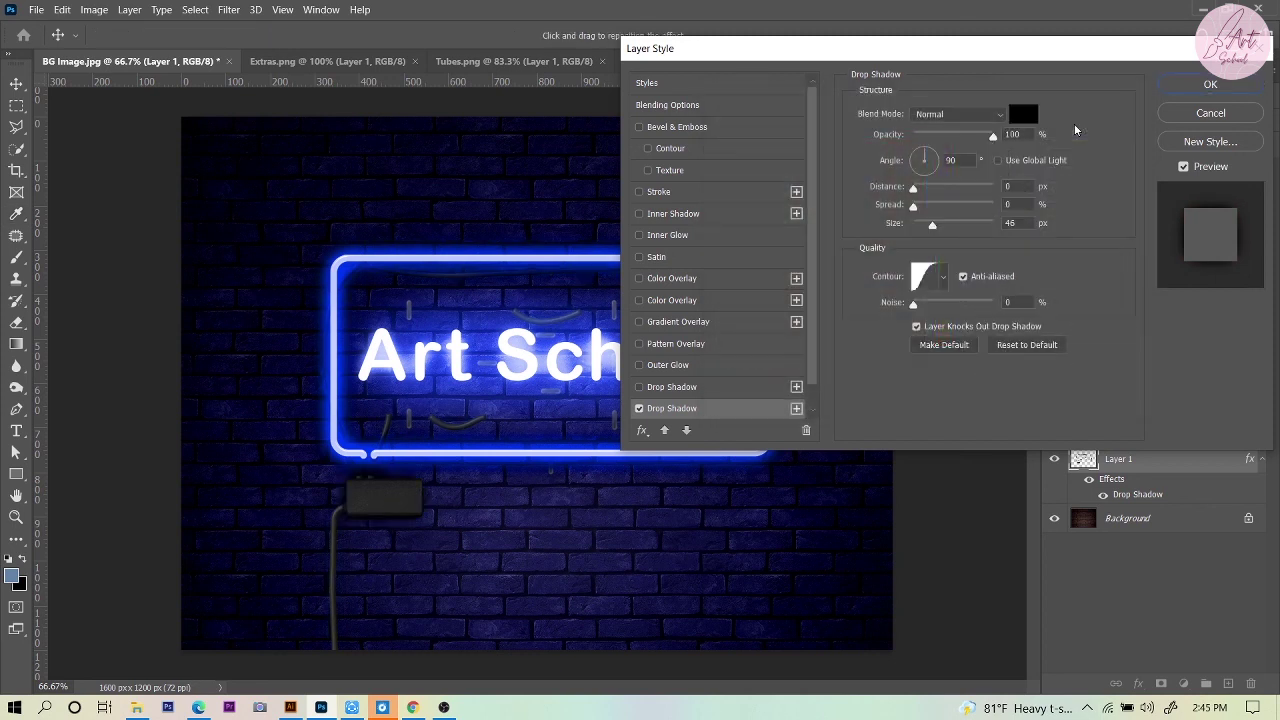
- Set Layer 1's drop shadow spread to 3% and size to 49 px
drag(925, 231, 965, 236)
mouse_move(965, 224)
mouse_down()
mouse_move(874, 207)
mouse_move(956, 208)
mouse_up()
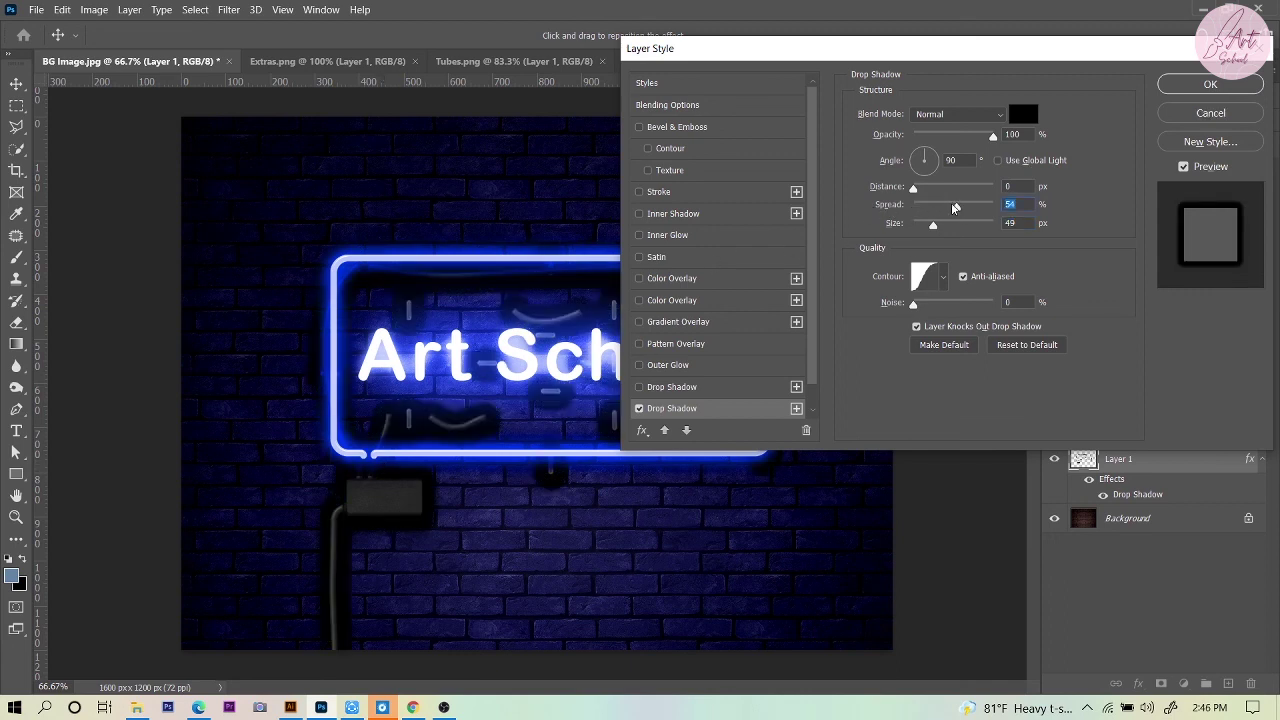
drag(957, 200, 910, 205)
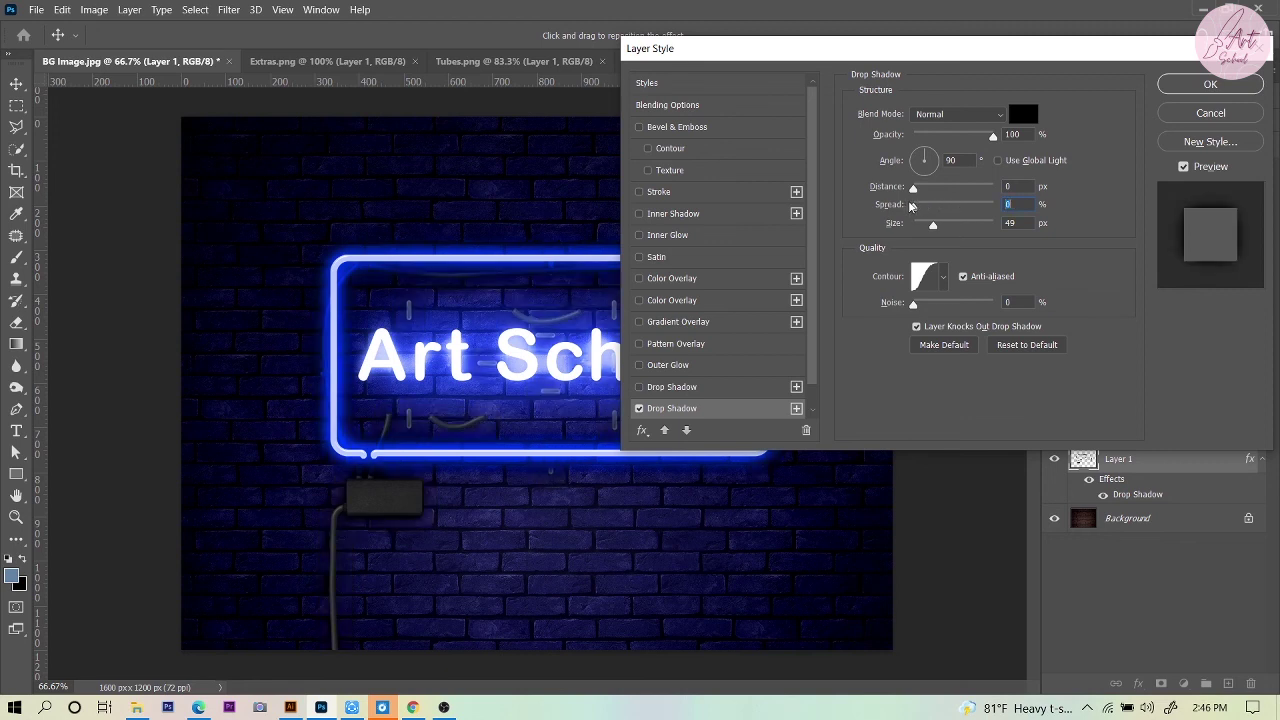
click(920, 205)
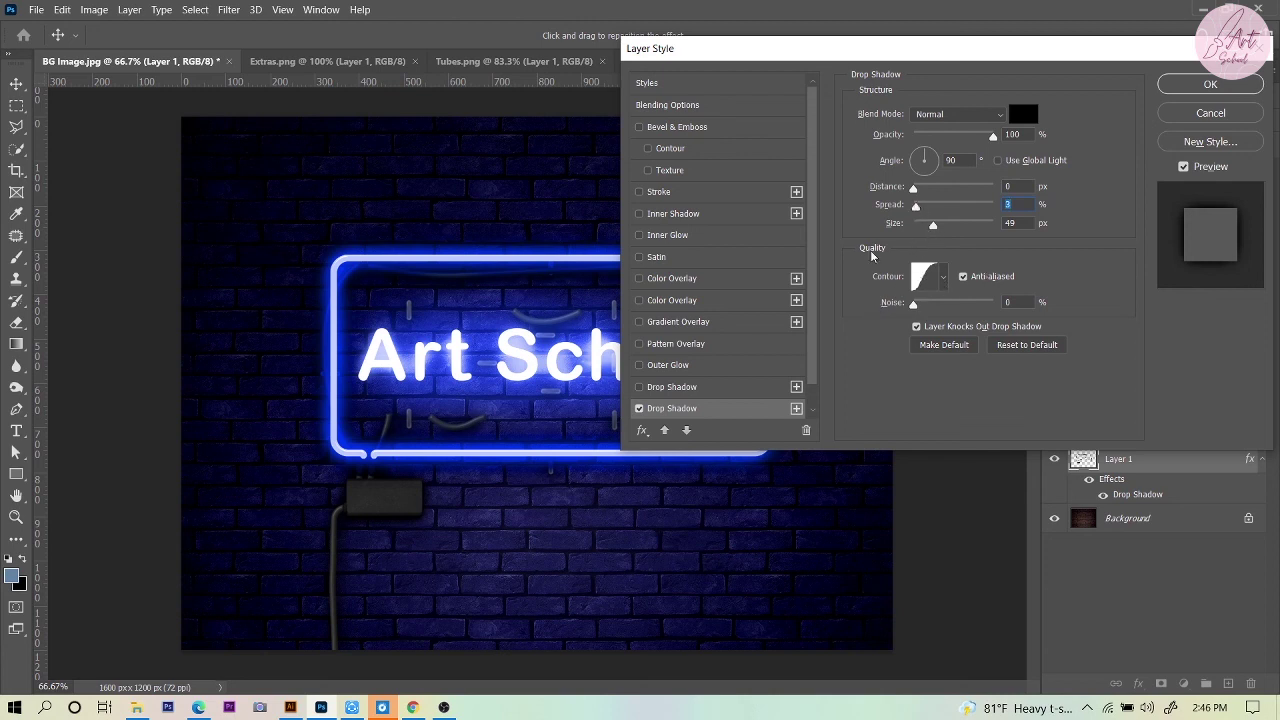
- Change Layer 1's drop shadow colour to pure black, #000000
click(1024, 113)
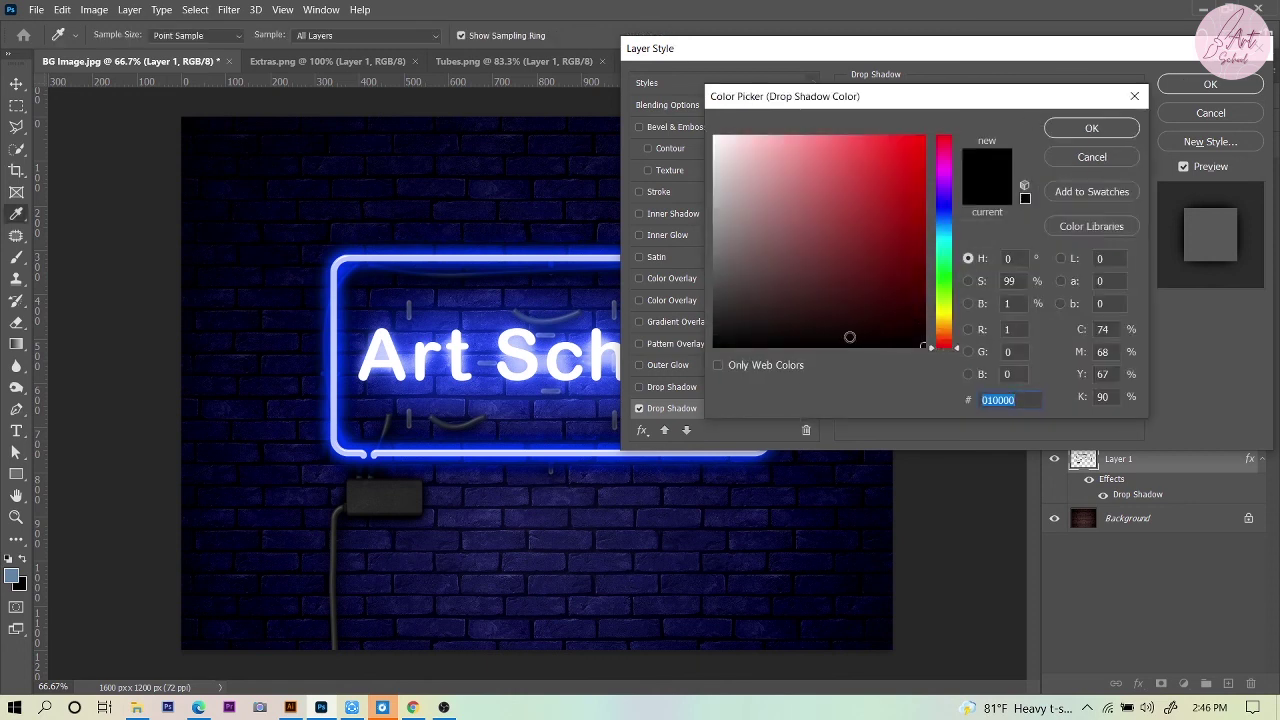
click(718, 313)
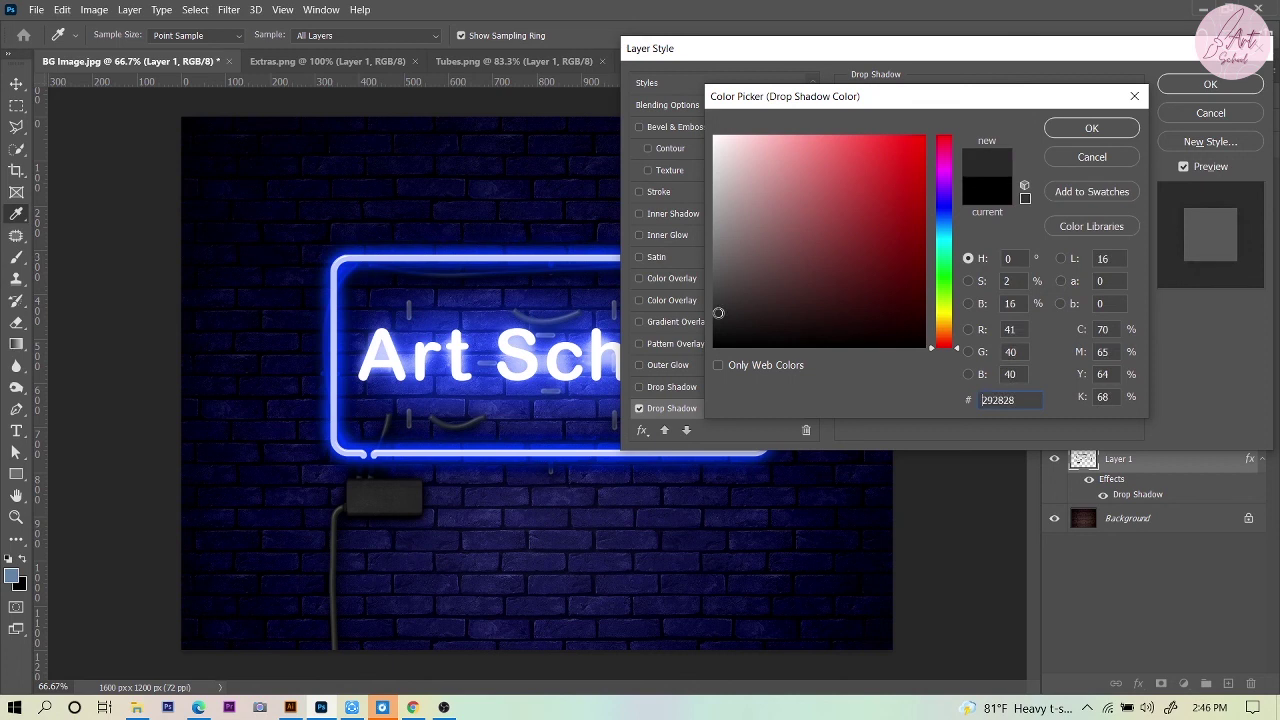
click(926, 346)
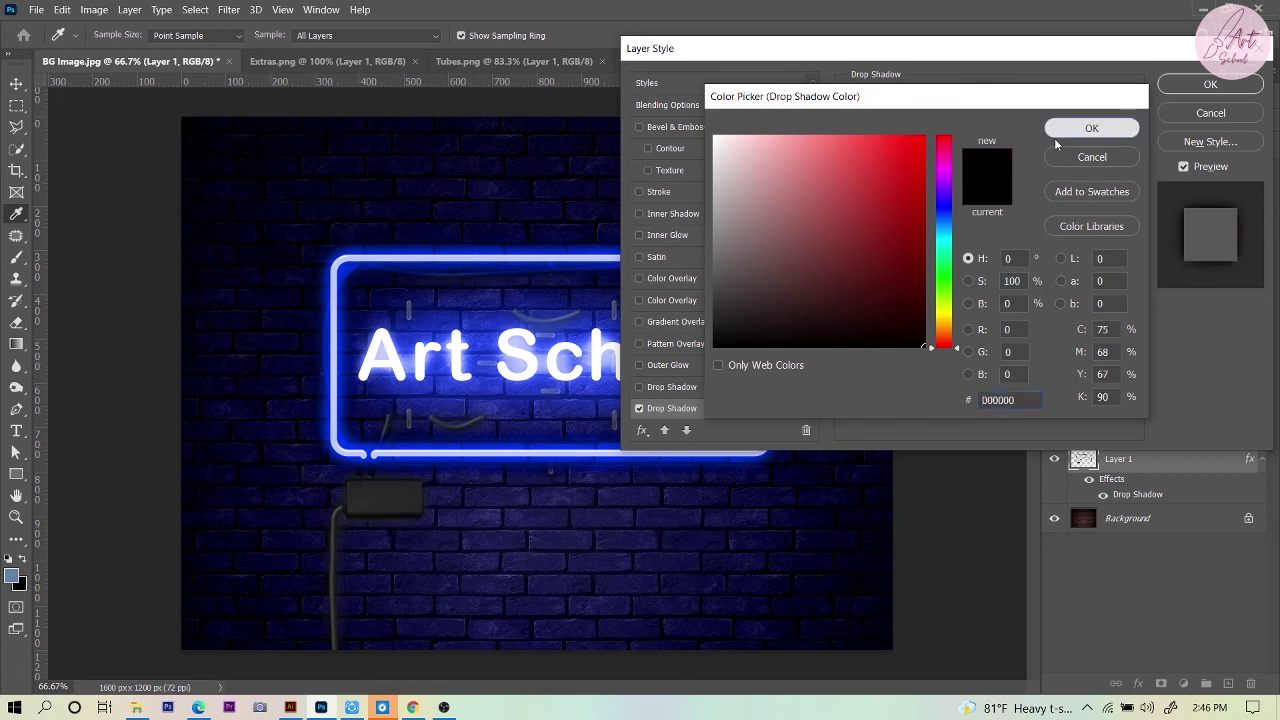
click(1090, 129)
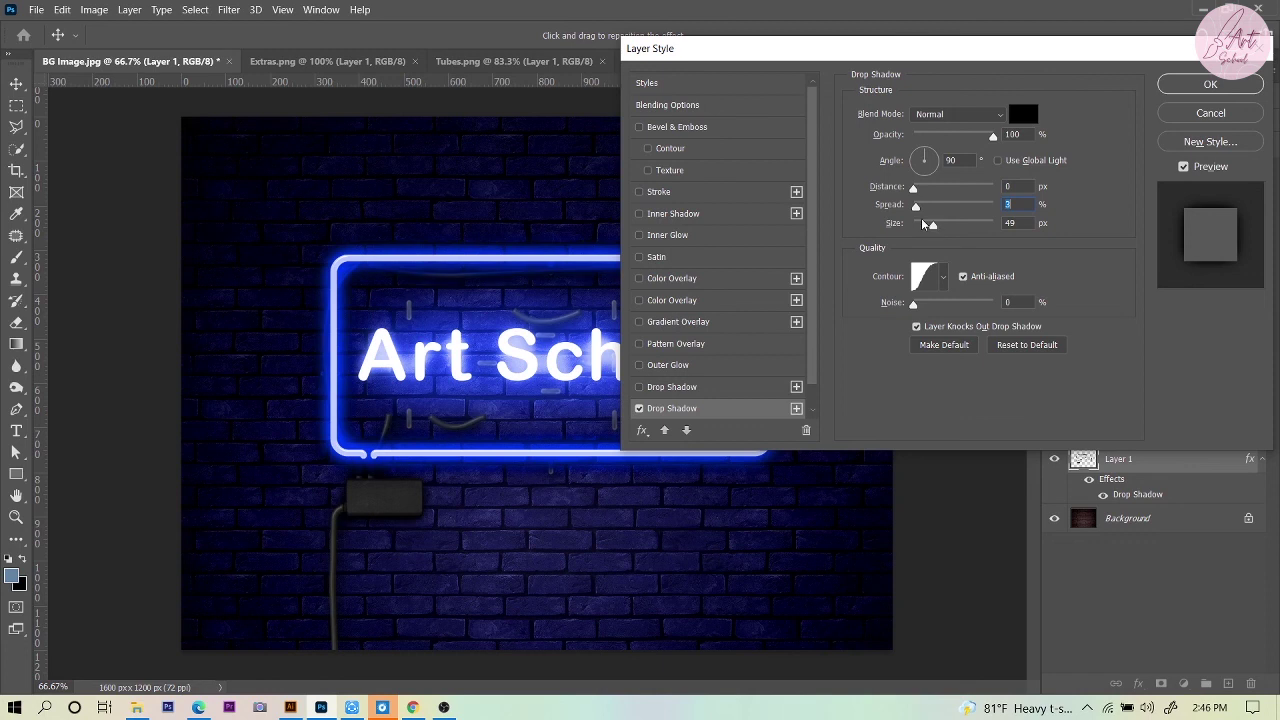
- Set Layer 1's drop shadow size to 24 px and apply the layer style
drag(924, 222, 922, 224)
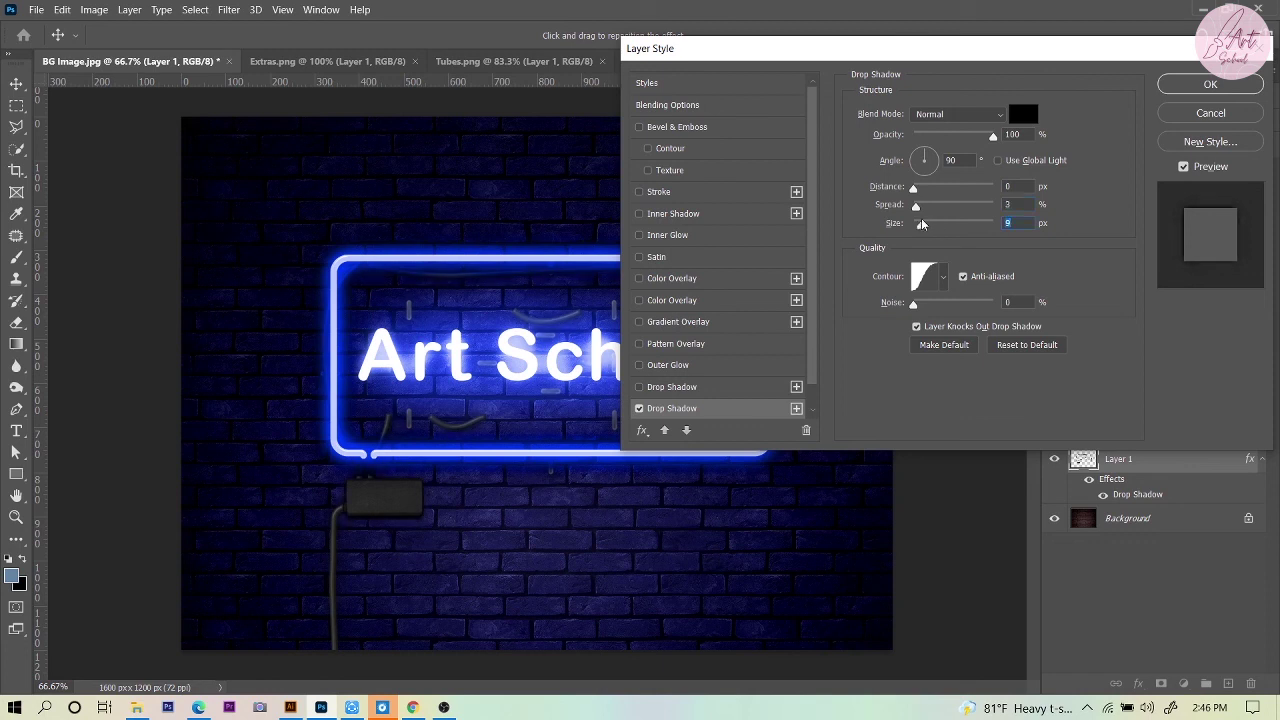
drag(925, 227, 926, 224)
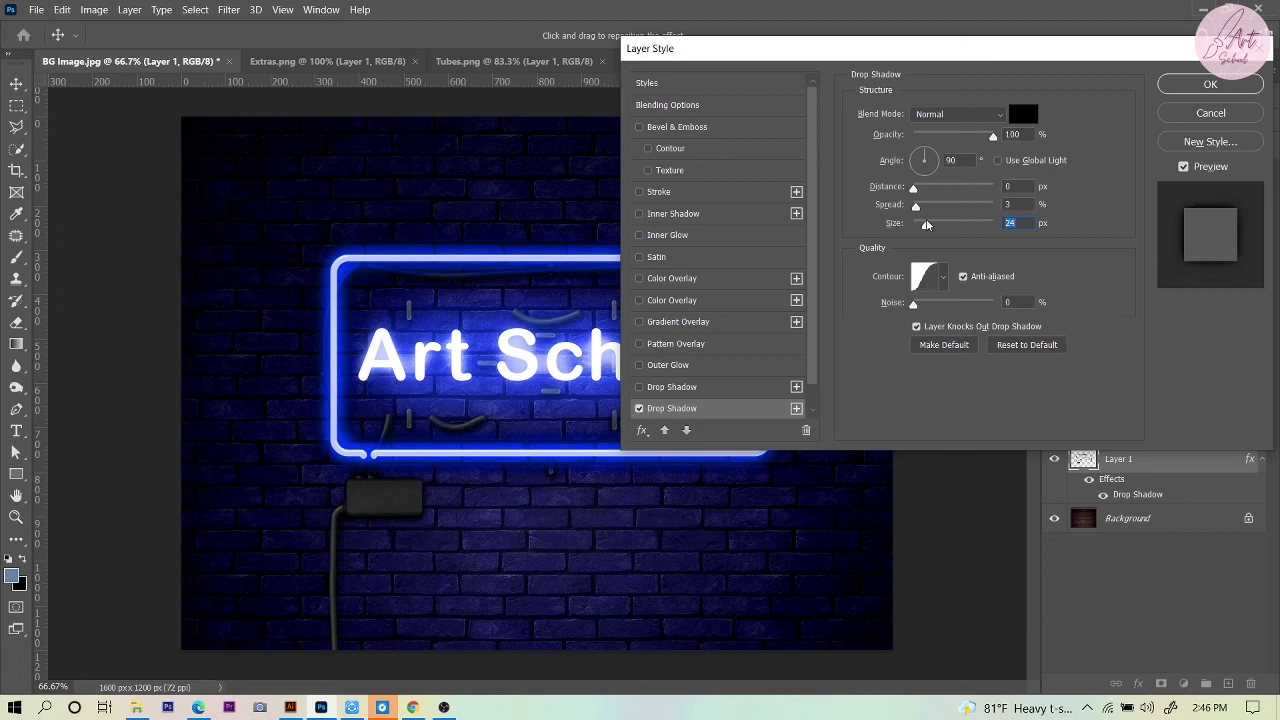
click(1210, 84)
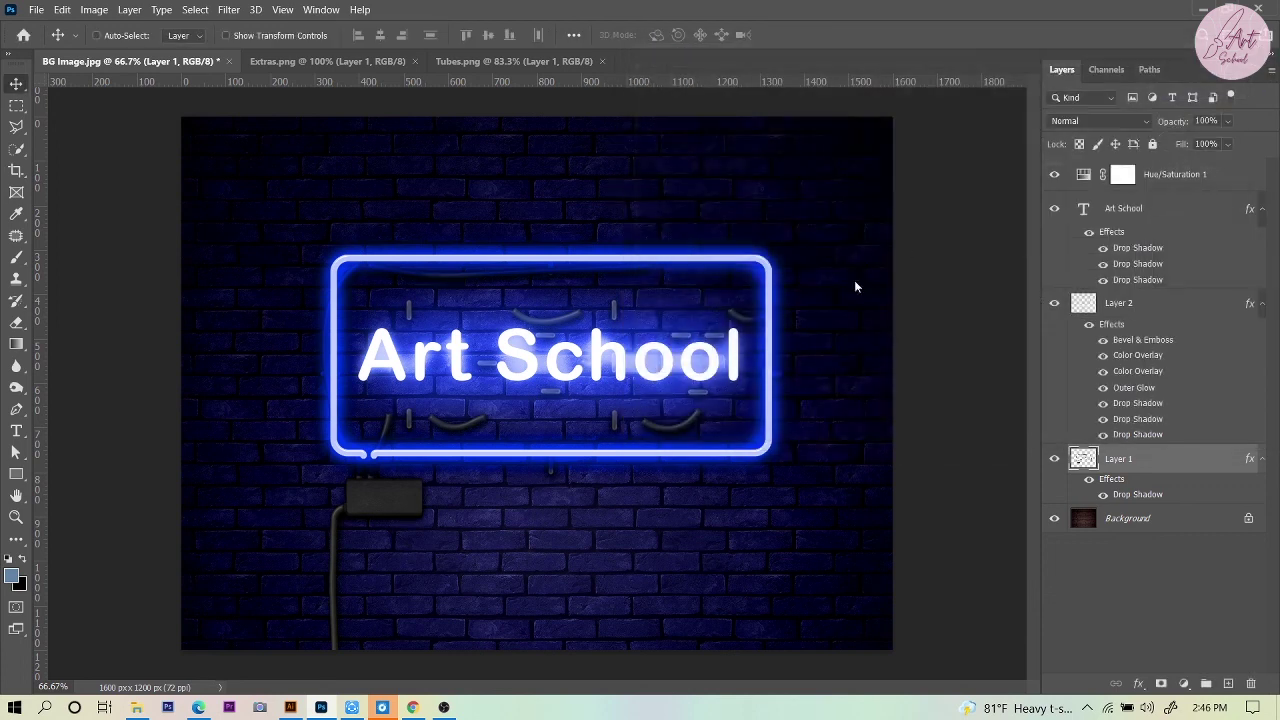